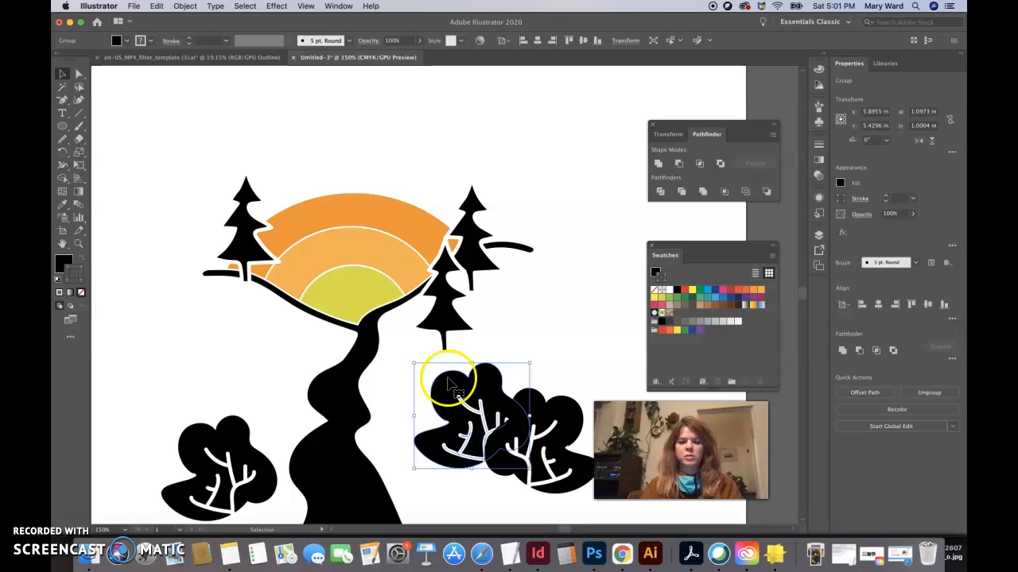
# Ungroup the left bush of the overlapping pair beside the trail.
pyautogui.click(929, 394)
pyautogui.click(929, 394)
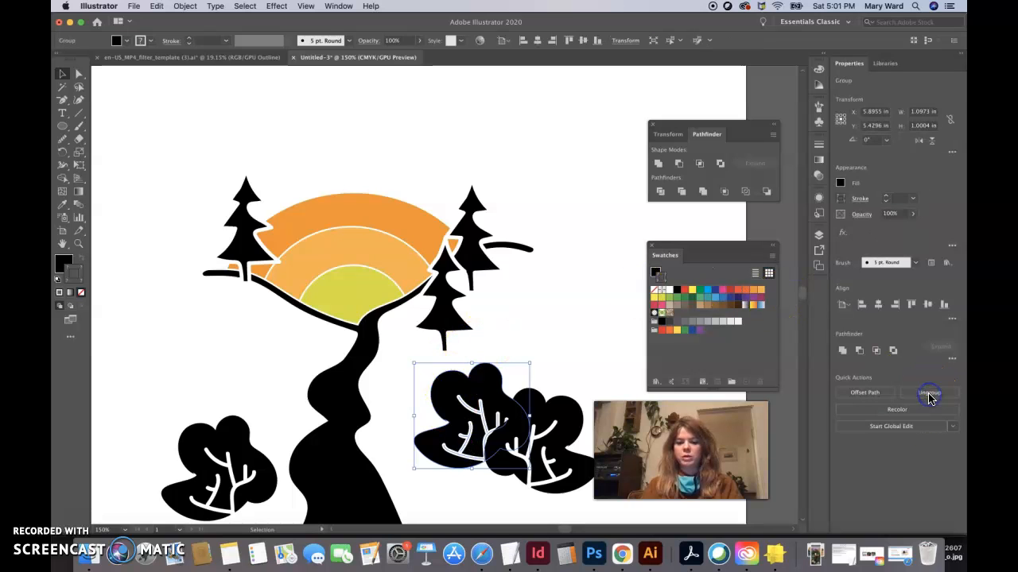
pyautogui.click(546, 190)
pyautogui.click(503, 277)
pyautogui.press('super+0')
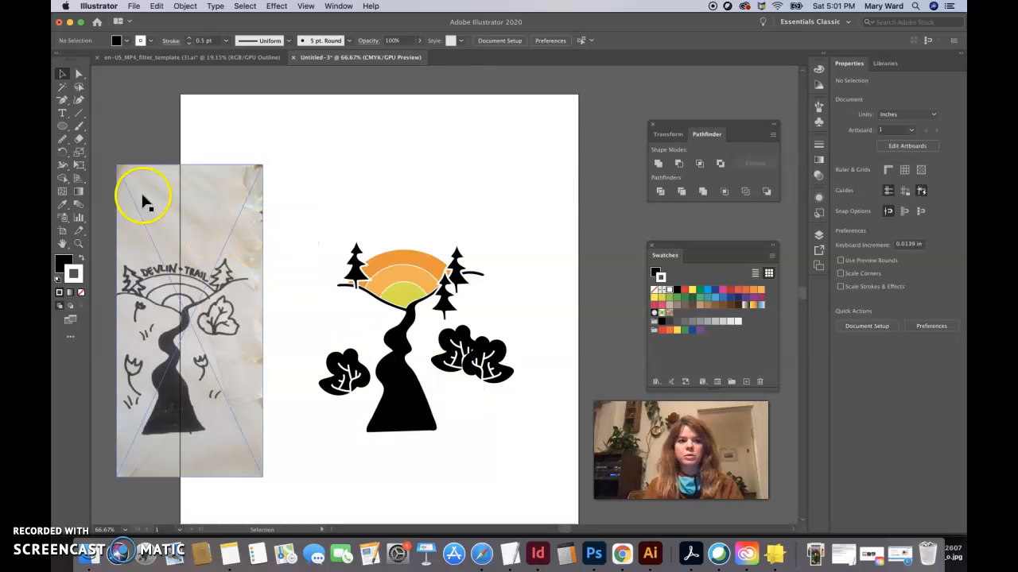
# Draw a circle about 5.47 in across around the artwork, with no fill and a black 0.5 pt stroke.
pyautogui.click(62, 125)
pyautogui.moveTo(291, 189)
pyautogui.mouseDown()
pyautogui.moveTo(450, 339)
pyautogui.moveTo(530, 446)
pyautogui.mouseUp()
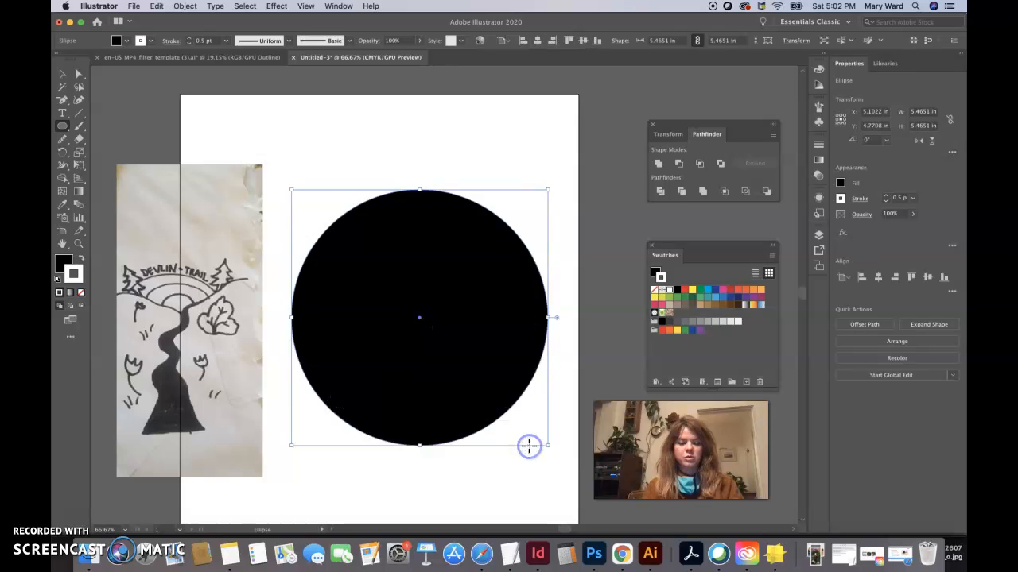
pyautogui.click(79, 258)
pyautogui.click(64, 263)
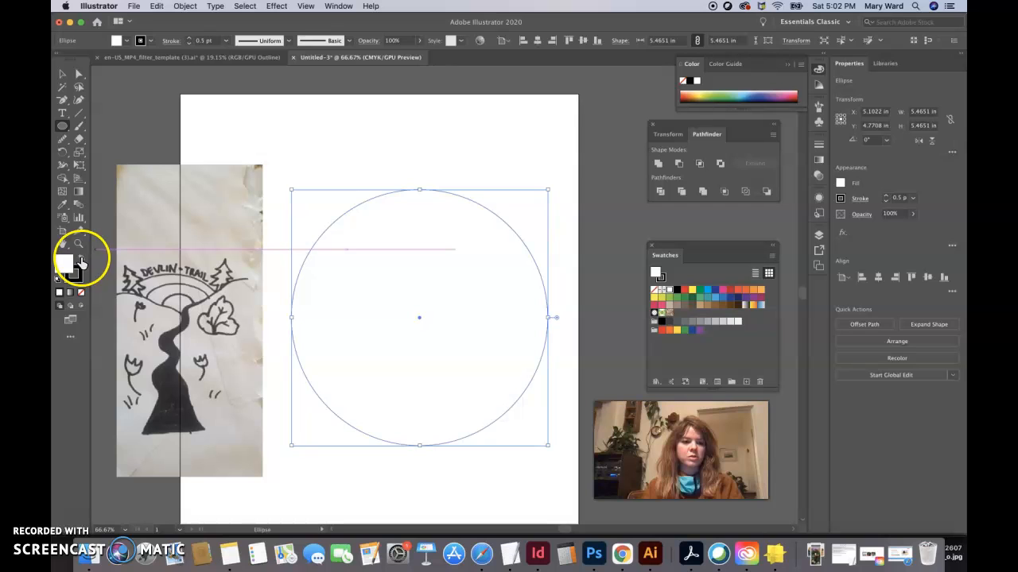
pyautogui.click(80, 293)
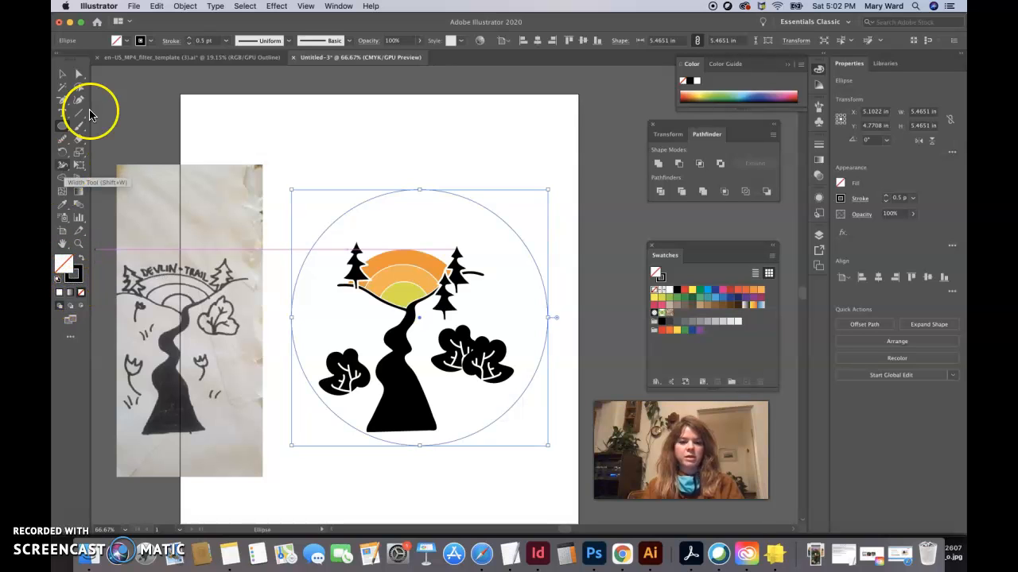
# Reposition the circle to roughly X 4.79 in, Y 4.88 in so it surrounds the landscape artwork.
pyautogui.click(63, 73)
pyautogui.click(287, 151)
pyautogui.moveTo(342, 213)
pyautogui.mouseDown()
pyautogui.moveTo(348, 220)
pyautogui.moveTo(329, 218)
pyautogui.mouseUp()
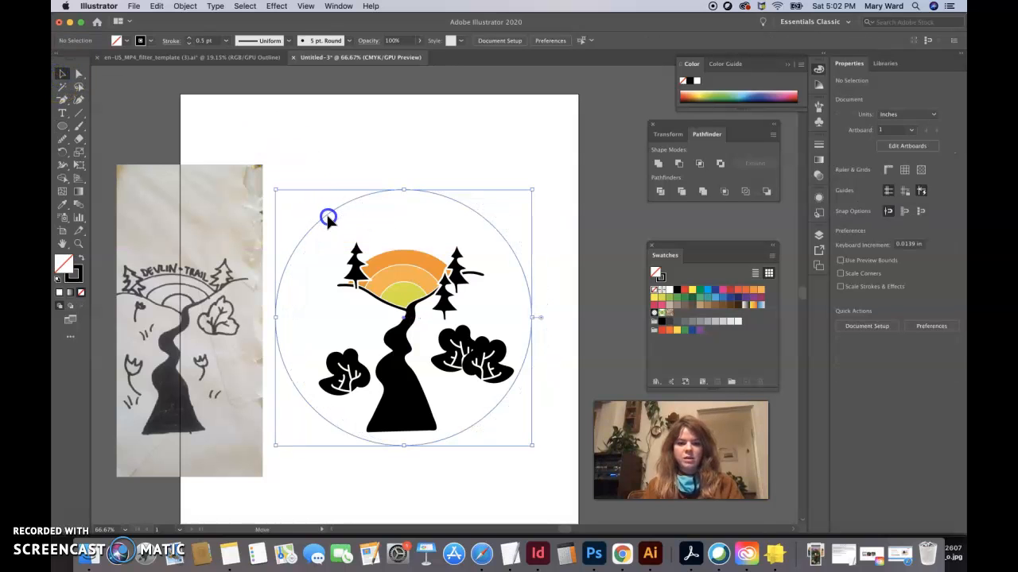
pyautogui.press('Down')
pyautogui.press('Down')
pyautogui.press('Down')
pyautogui.press('Down')
pyautogui.press('Down')
pyautogui.press('Down')
pyautogui.press('Down')
pyautogui.press('Down')
pyautogui.press('Down')
pyautogui.press('Down')
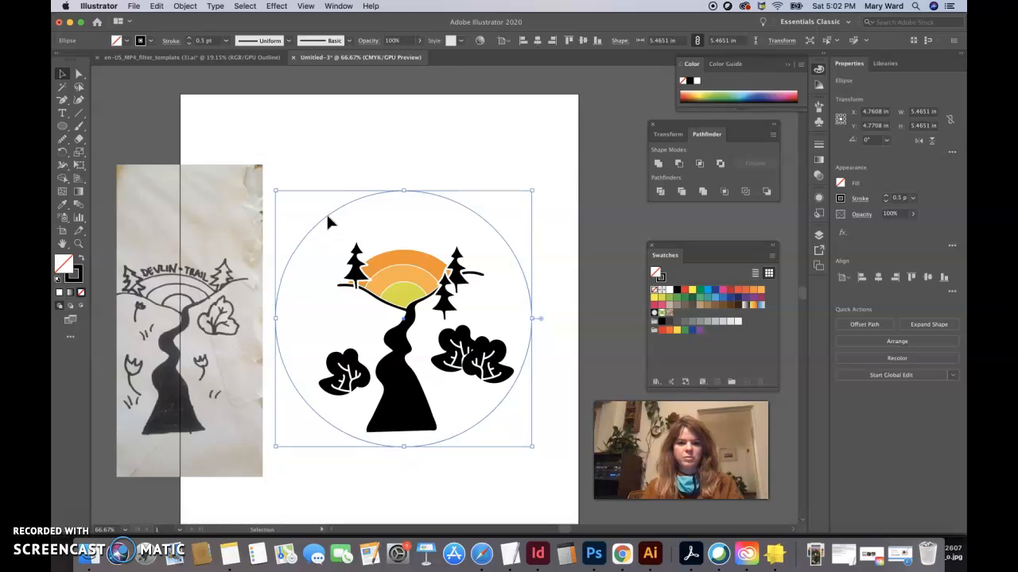
pyautogui.press('Right')
pyautogui.press('Right')
pyautogui.press('Right')
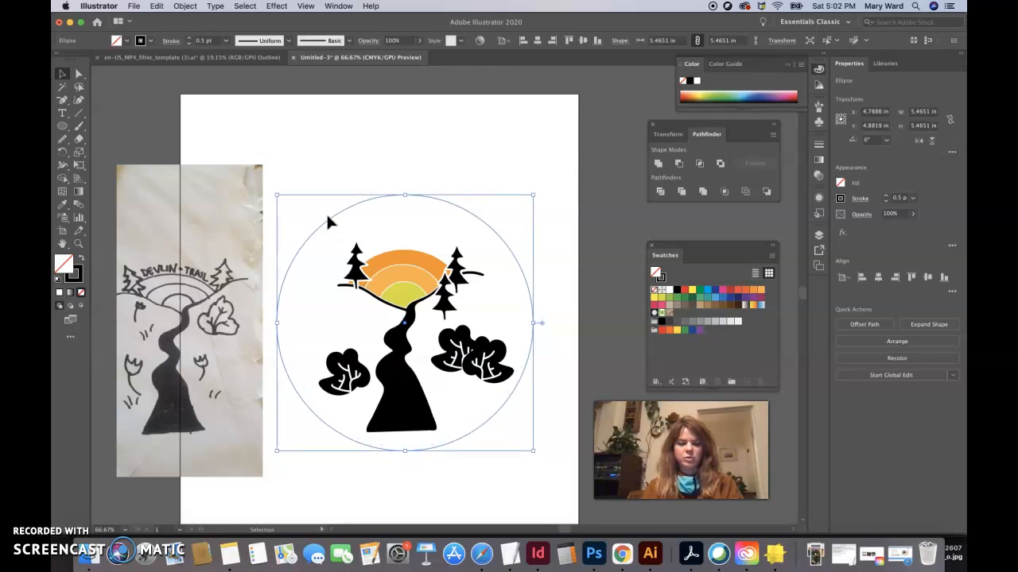
# Scale the circle proportionally to about 4.95 in and nudge it so the trees, bushes and trail sit evenly inside.
pyautogui.moveTo(533, 451); pyautogui.dragTo(509, 432)
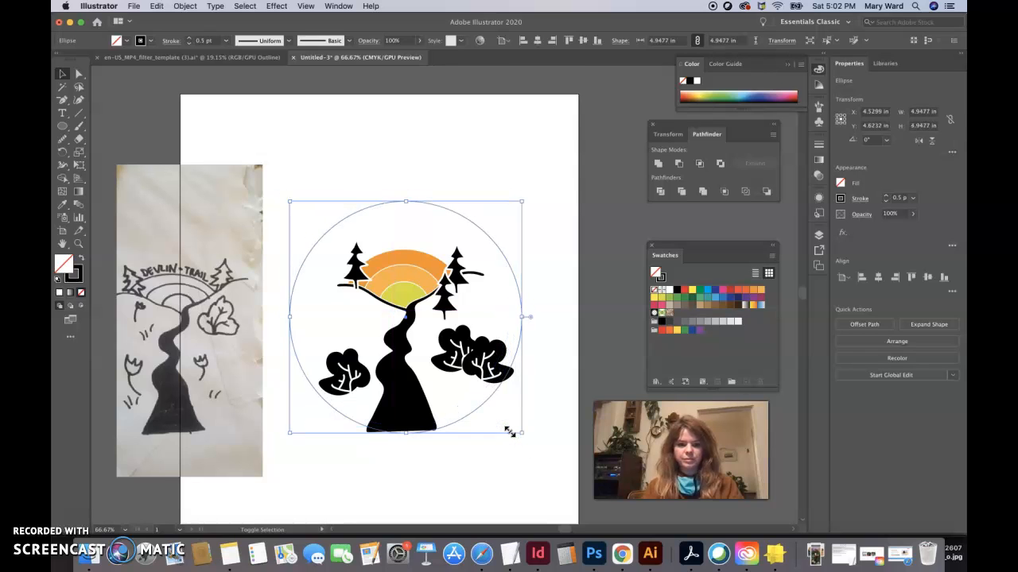
pyautogui.press('Up')
pyautogui.press('Up')
pyautogui.press('Up')
pyautogui.press('Up')
pyautogui.press('Up')
pyautogui.press('Up')
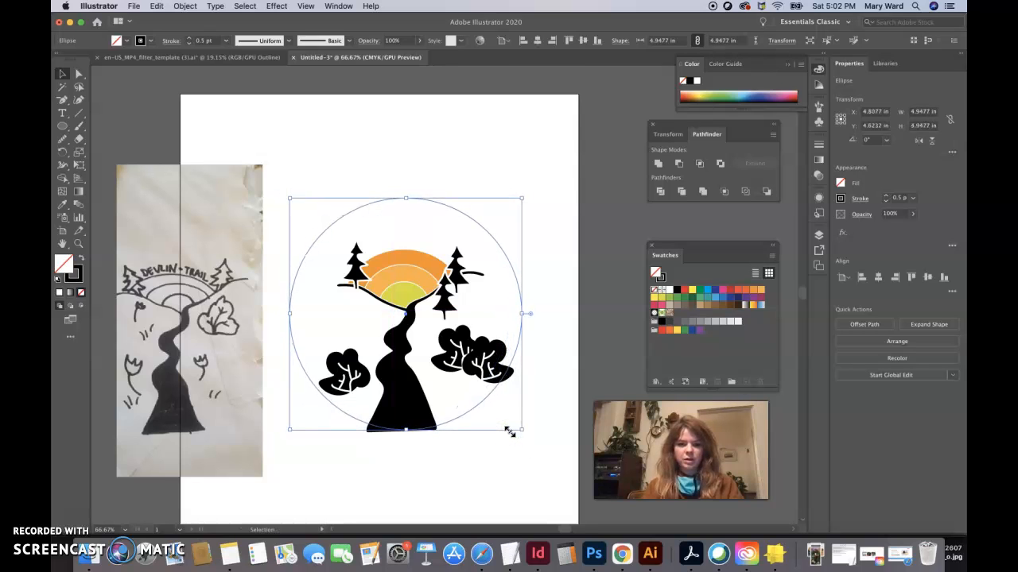
pyautogui.press('Down')
pyautogui.press('Down')
pyautogui.press('Down')
pyautogui.press('Down')
pyautogui.press('Down')
pyautogui.press('Down')
pyautogui.press('Down')
pyautogui.press('Down')
pyautogui.press('Down')
pyautogui.press('Down')
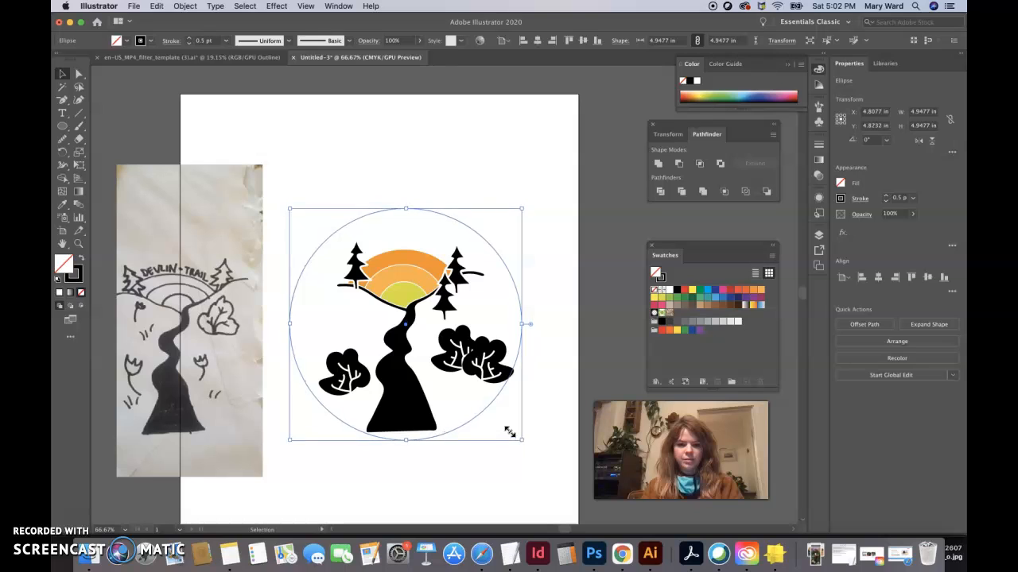
pyautogui.press('Down')
pyautogui.press('Down')
pyautogui.press('Down')
pyautogui.press('Right')
pyautogui.press('Right')
pyautogui.press('Up')
pyautogui.press('Right')
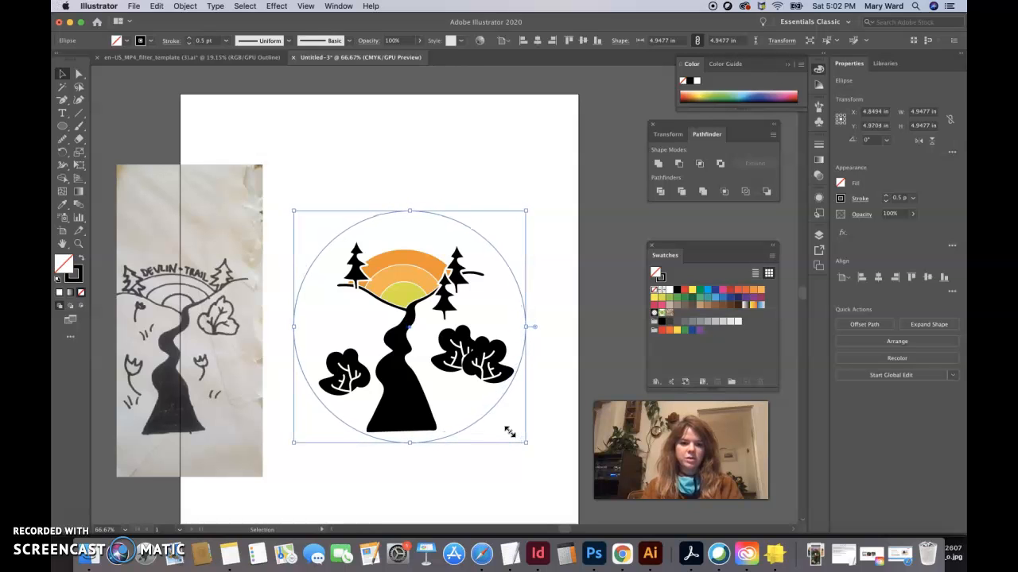
pyautogui.press('Left')
pyautogui.press('Left')
pyautogui.press('Left')
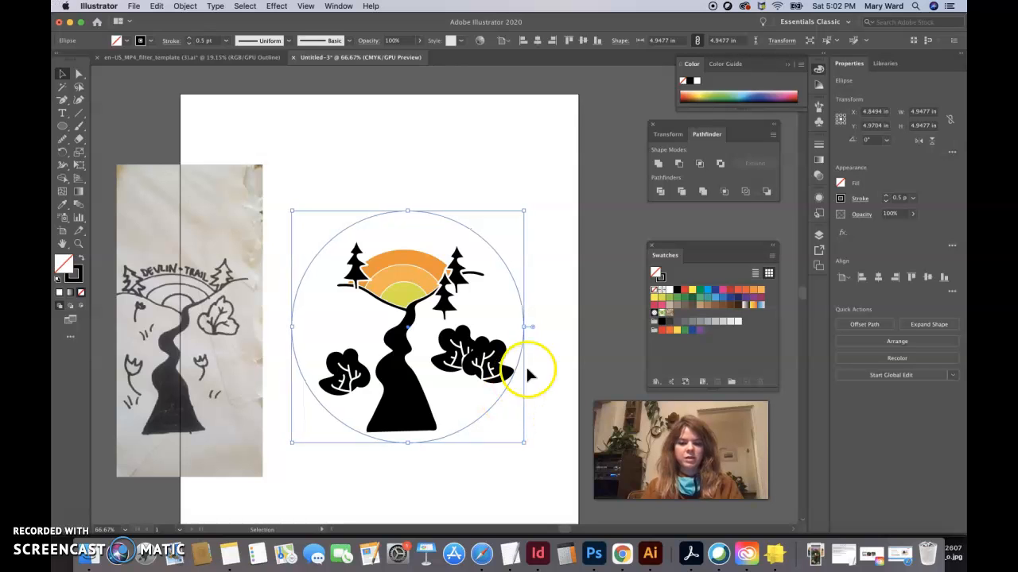
pyautogui.click(559, 342)
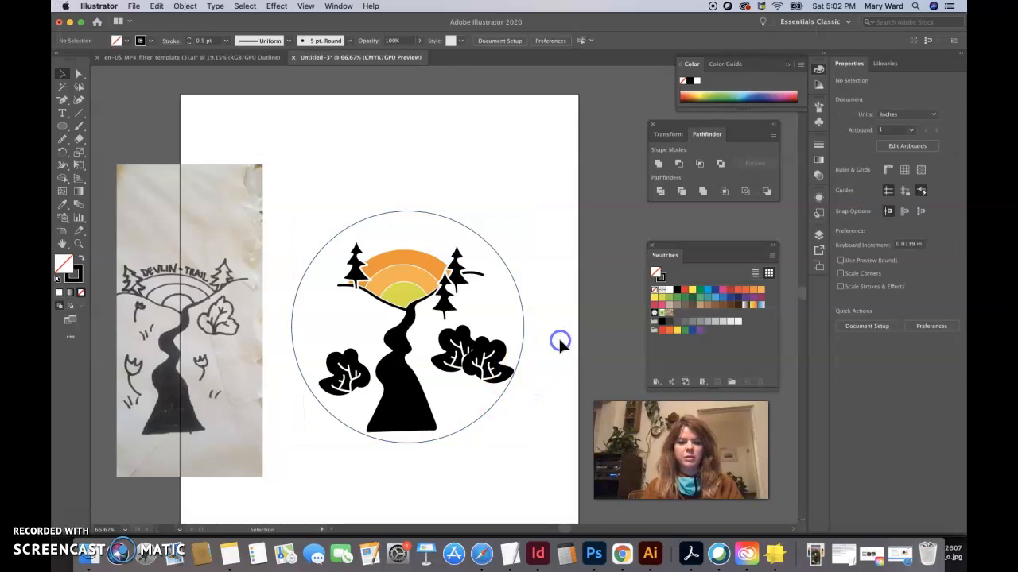
# Try stretching the trail shape down to the circle's lower edge, and undo the stretch.
pyautogui.click(421, 429)
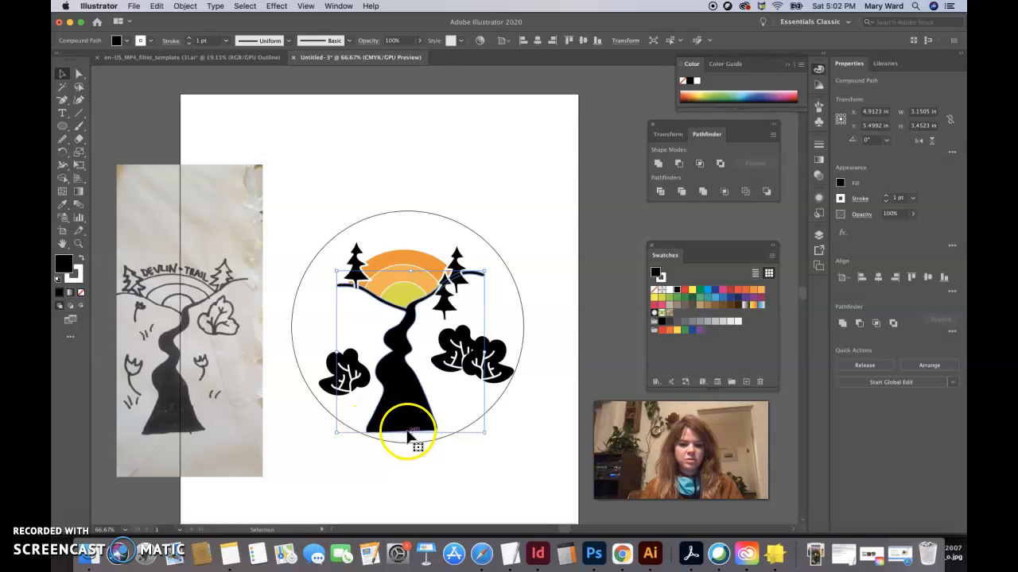
pyautogui.moveTo(411, 433); pyautogui.dragTo(411, 443)
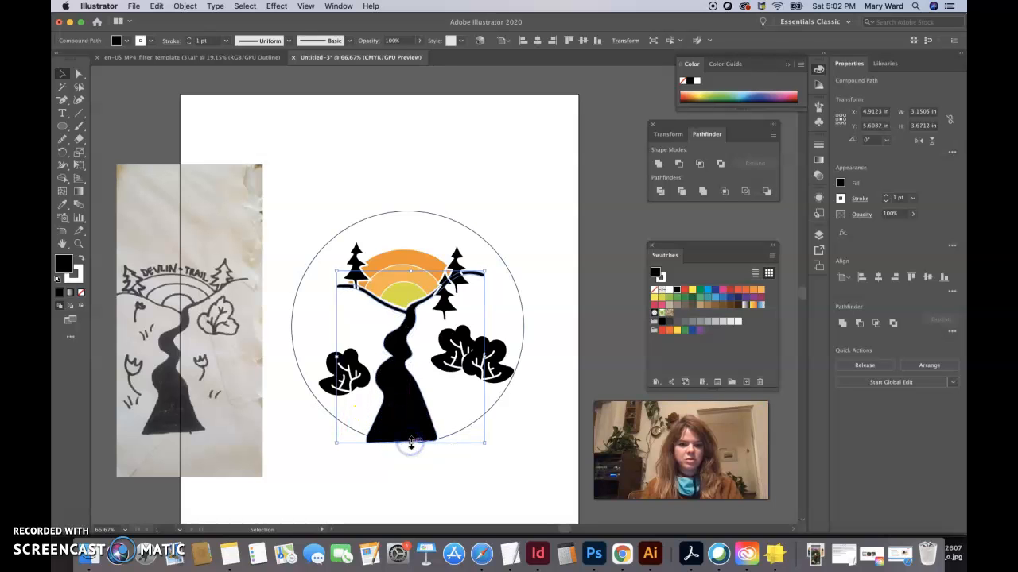
pyautogui.press('super+z')
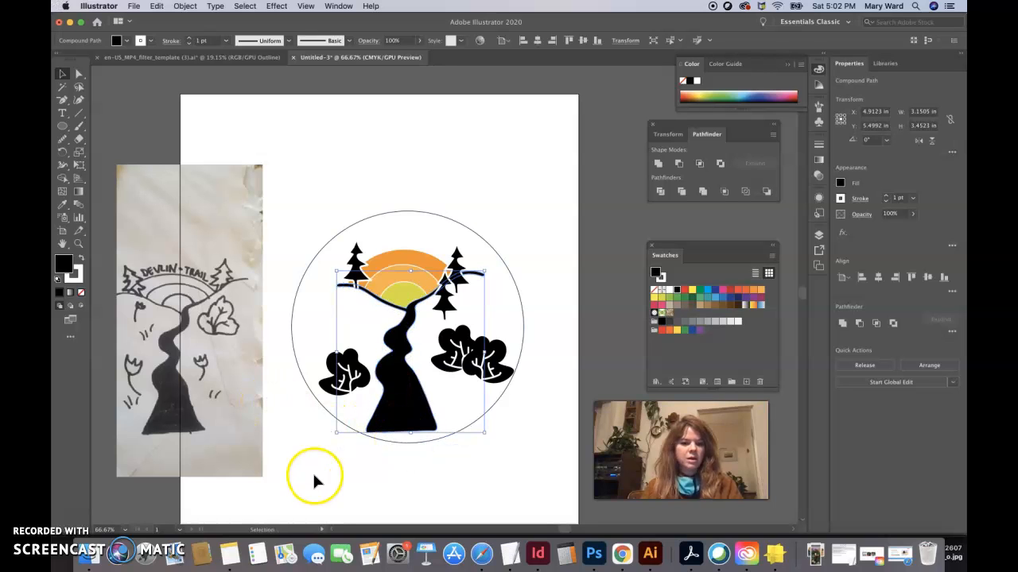
pyautogui.click(315, 476)
# Paint a solid extension of the trail's base past the circle's lower edge with the Paintbrush, using a black 1 pt stroke.
pyautogui.click(79, 126)
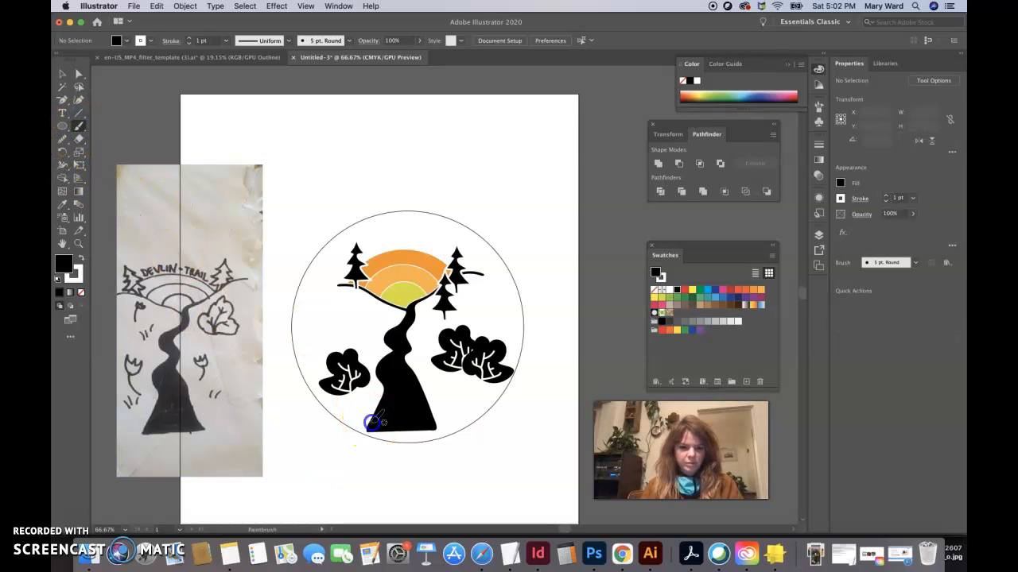
pyautogui.press('v')
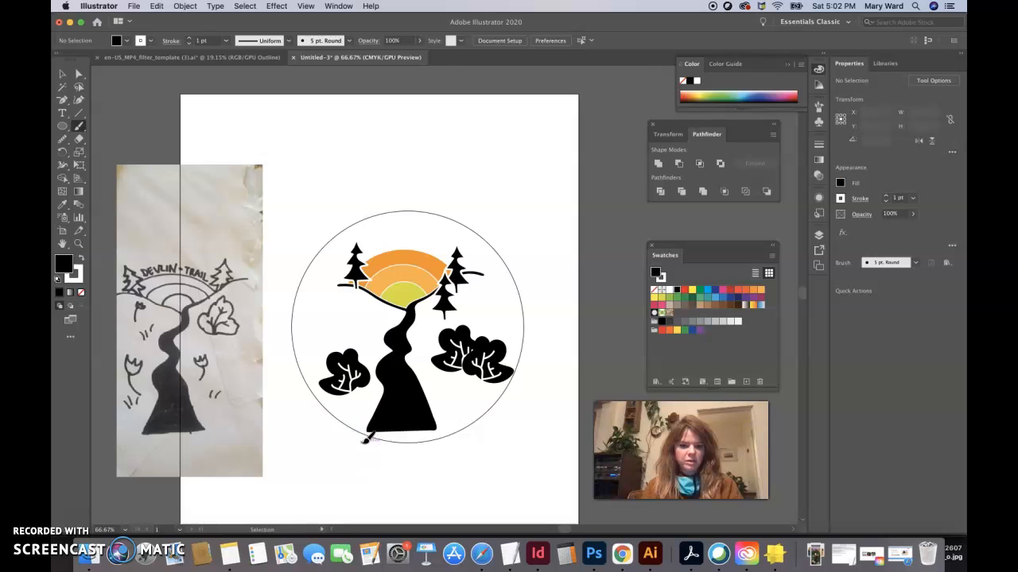
pyautogui.click(79, 260)
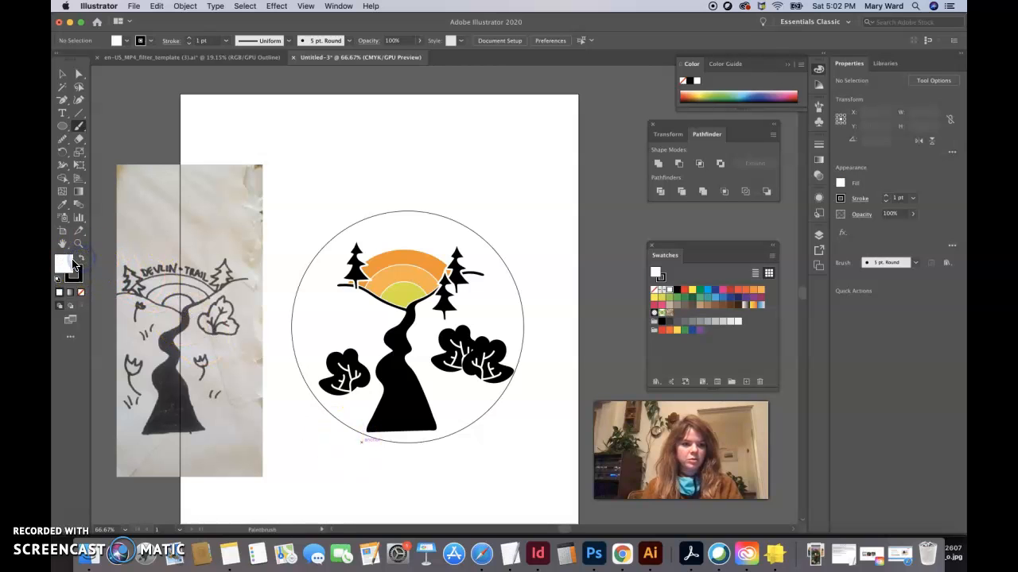
pyautogui.moveTo(369, 430); pyautogui.dragTo(425, 443)
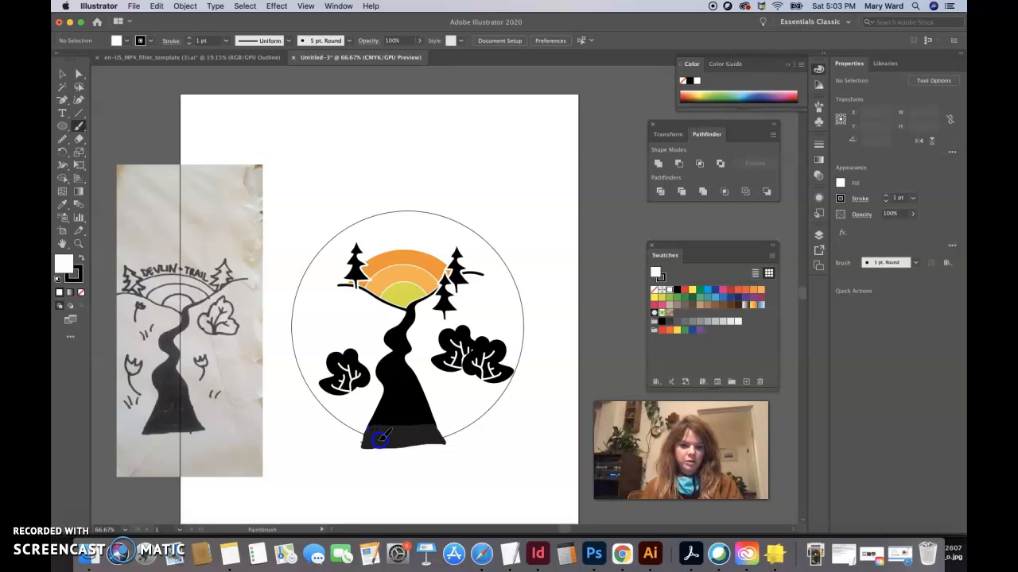
pyautogui.moveTo(380, 438); pyautogui.dragTo(370, 439)
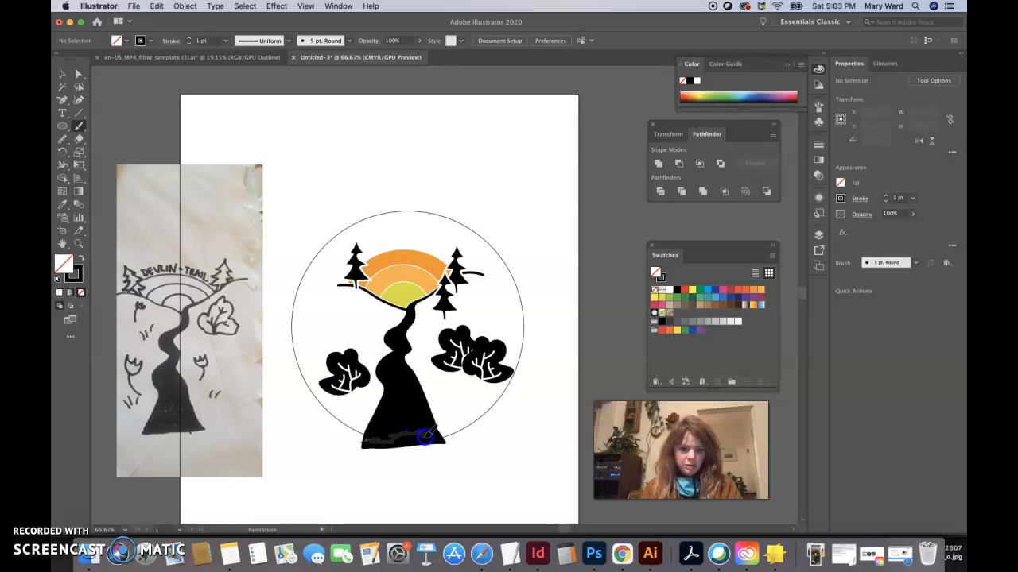
pyautogui.moveTo(428, 432); pyautogui.dragTo(421, 433)
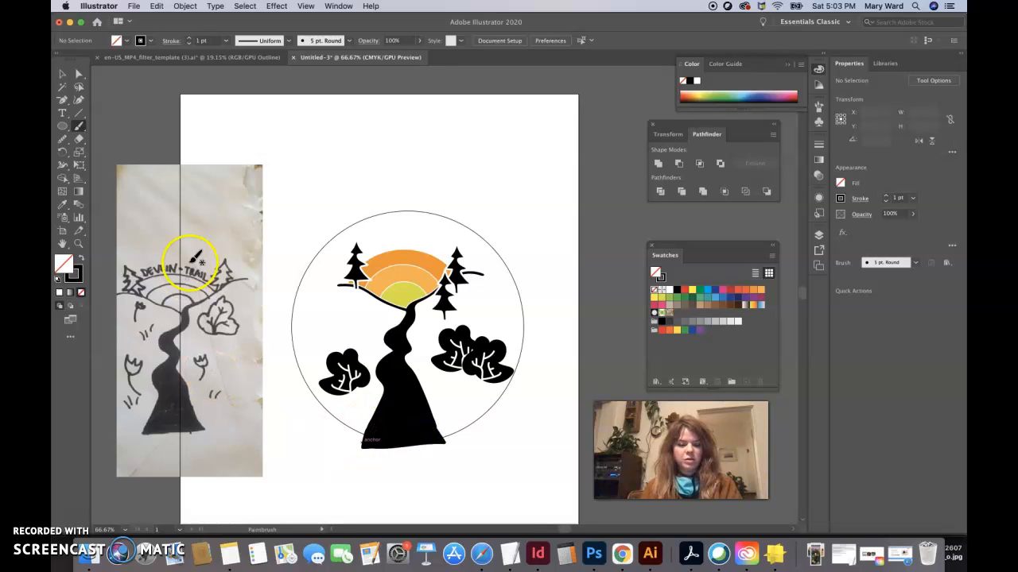
# Select the brush strokes painted at the trail's base and convert them to filled shapes with Outline Stroke.
pyautogui.click(63, 75)
pyautogui.click(373, 434)
pyautogui.keyDown('shift'); pyautogui.click(445, 445); pyautogui.keyUp('shift')
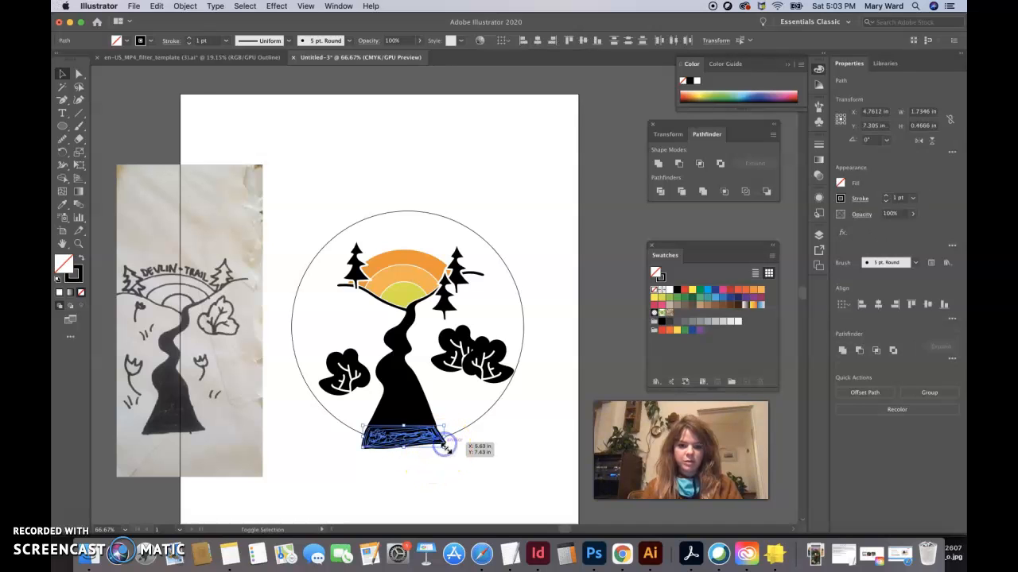
pyautogui.click(184, 5)
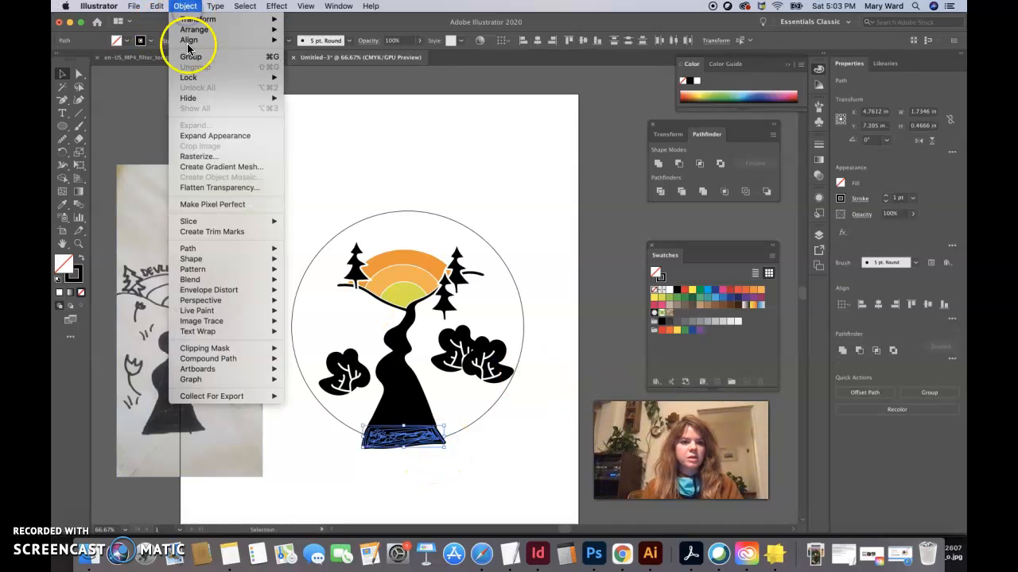
pyautogui.moveTo(194, 253)
pyautogui.click(302, 275)
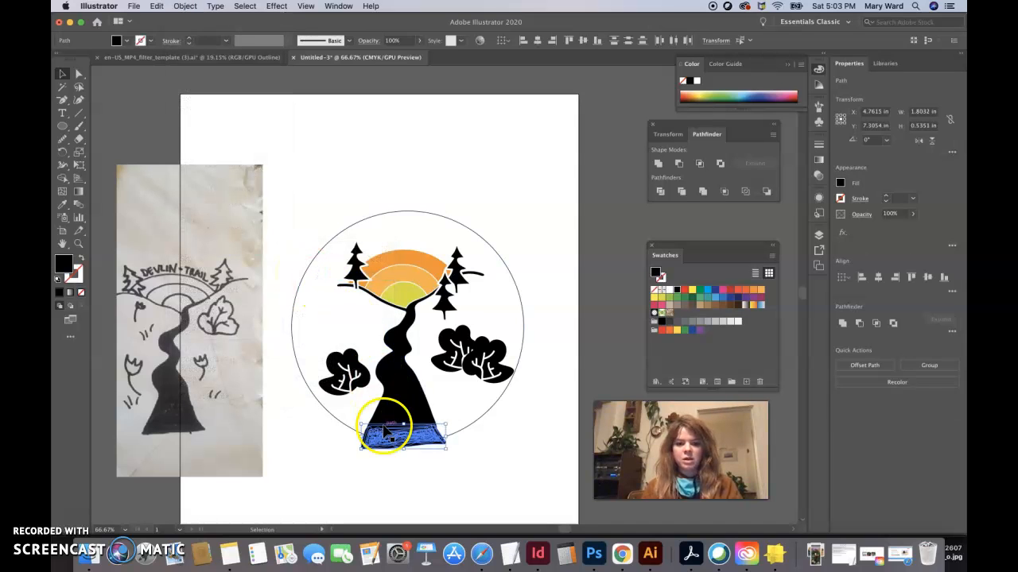
# Unite the outlined base strokes with the trail into one shape.
pyautogui.keyDown('shift'); pyautogui.click(420, 412); pyautogui.keyUp('shift')
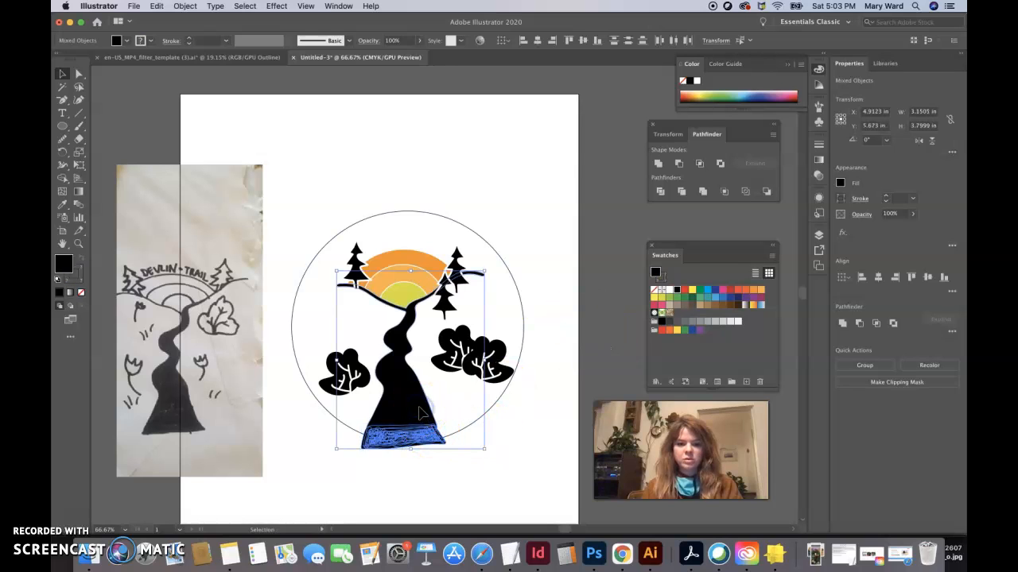
pyautogui.click(658, 165)
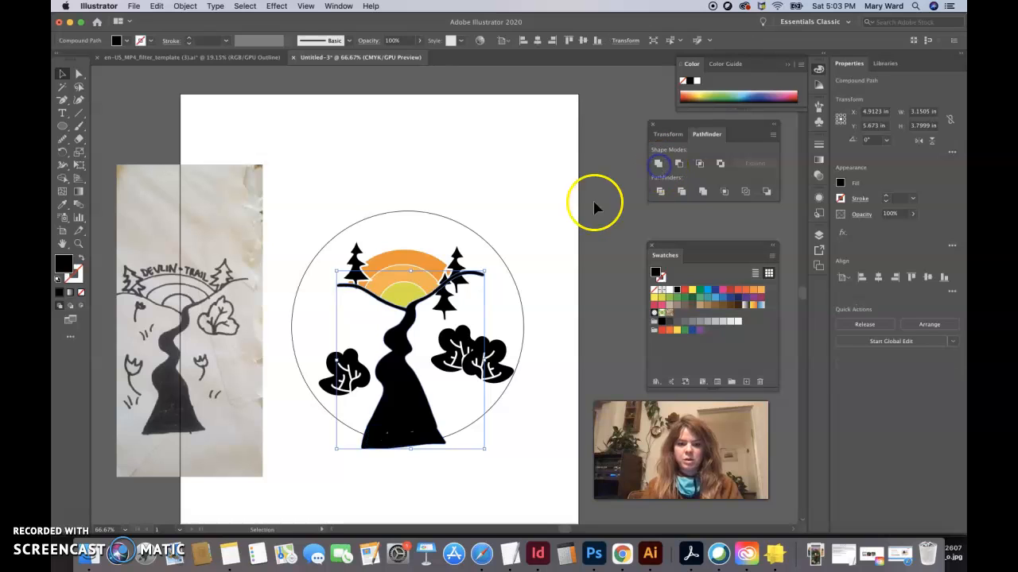
pyautogui.click(570, 221)
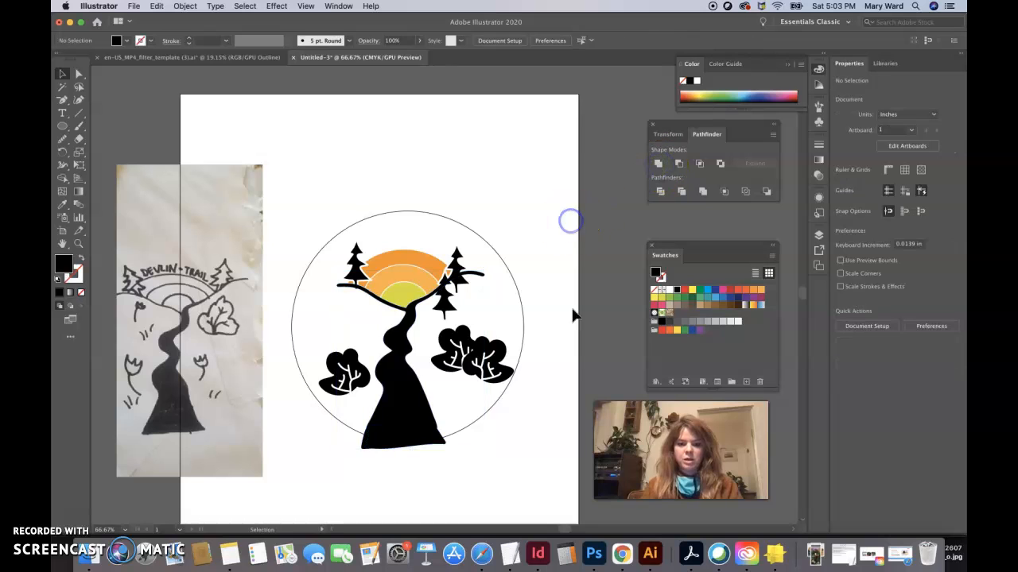
# Smooth the edges of the trail's extended base with the Smooth tool.
pyautogui.click(410, 429)
pyautogui.click(64, 141)
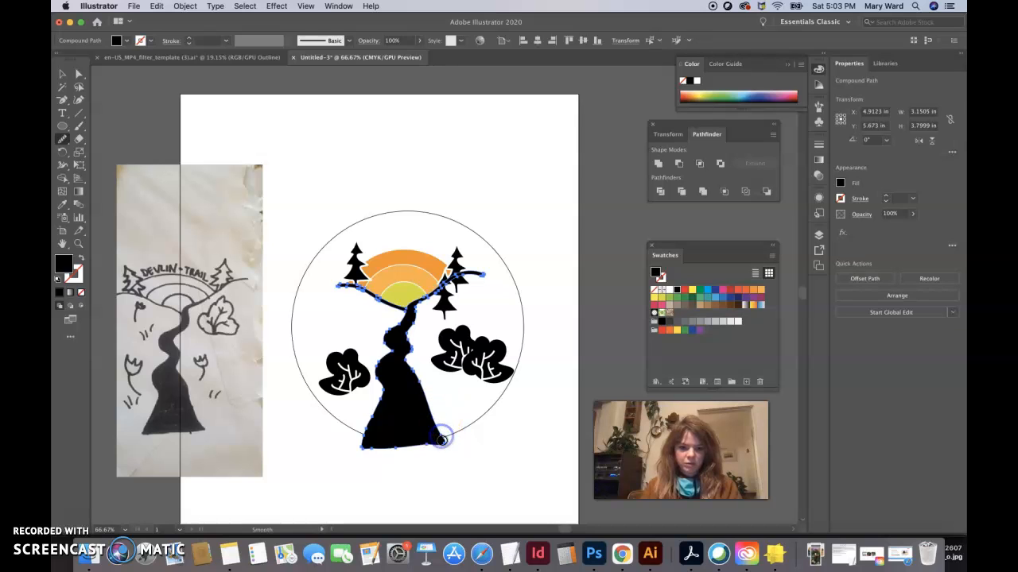
pyautogui.moveTo(374, 414); pyautogui.dragTo(368, 460)
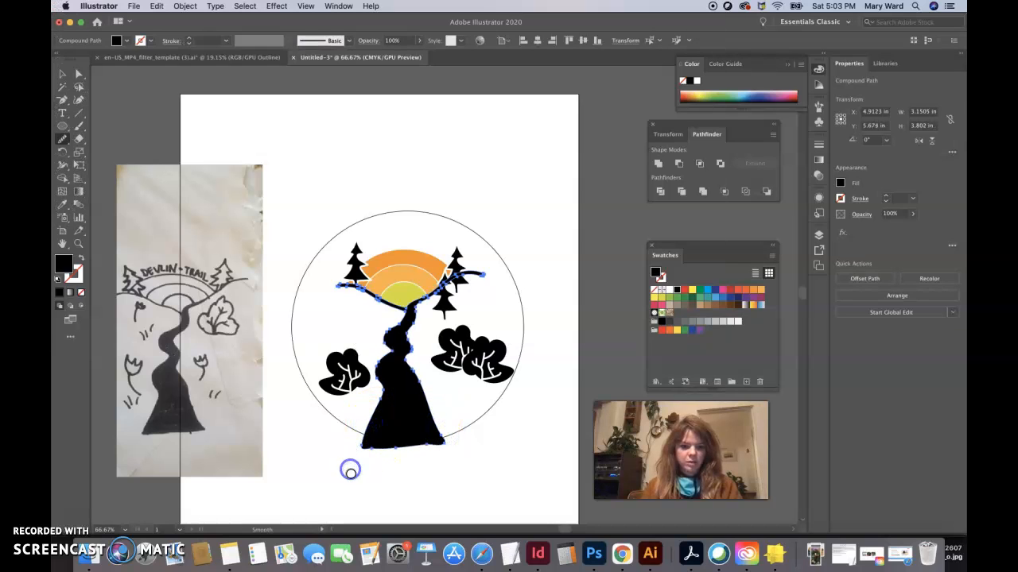
pyautogui.click(62, 74)
pyautogui.click(276, 146)
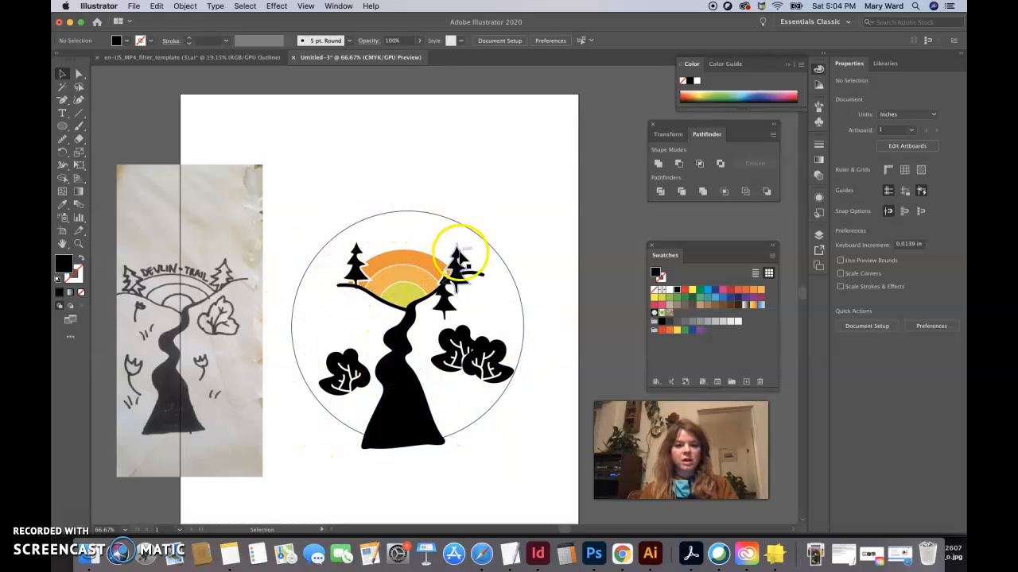
# Paint extensions from both ends of the horizon line to just past the circle's edges with the Paintbrush, using a black 1 pt stroke.
pyautogui.click(342, 284)
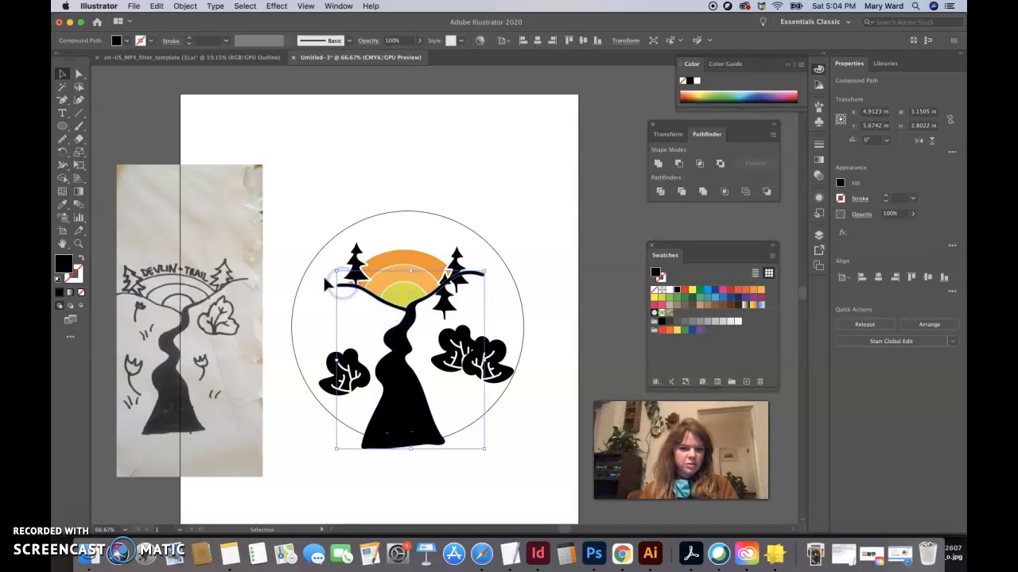
pyautogui.click(268, 164)
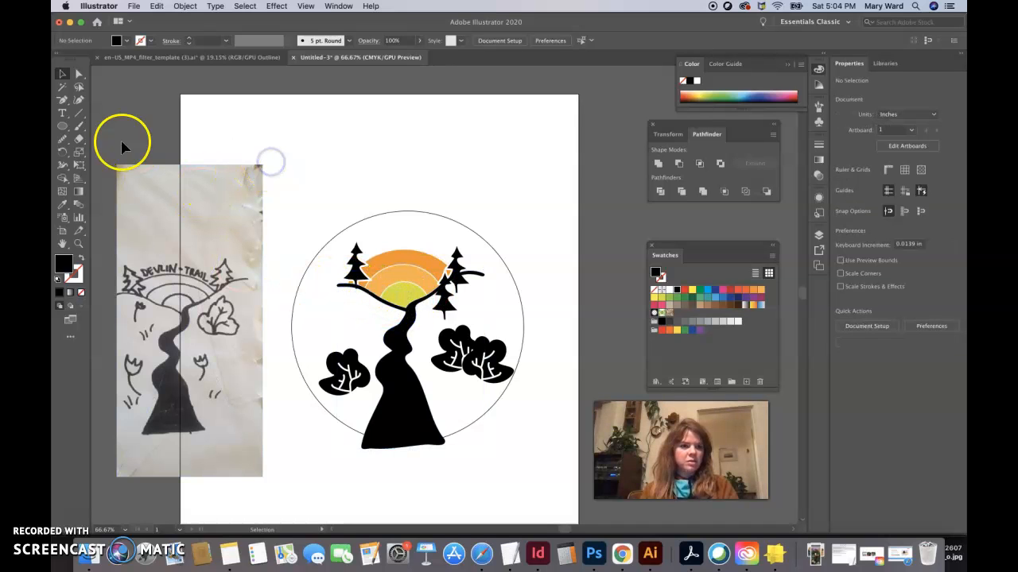
pyautogui.click(79, 125)
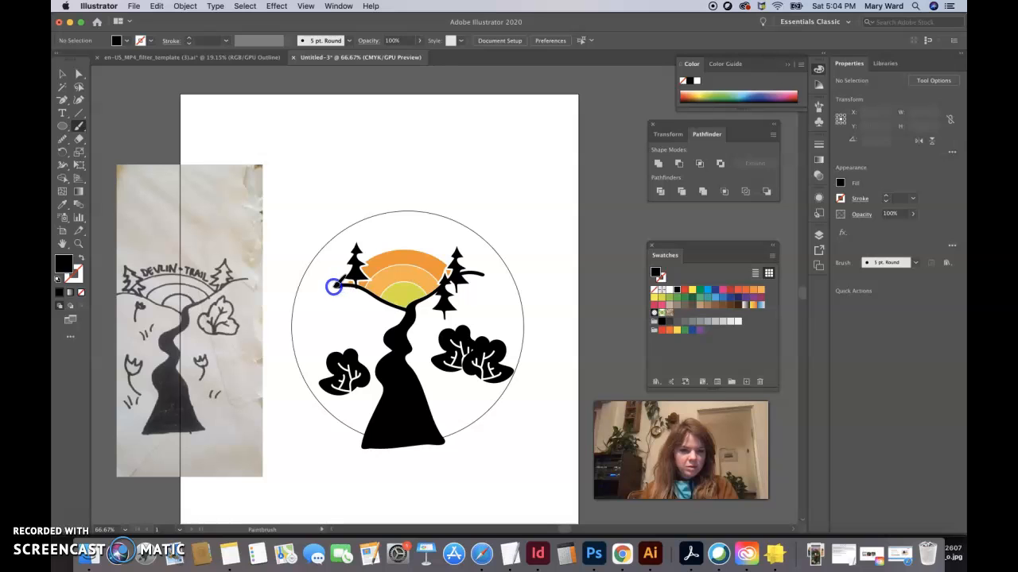
pyautogui.hotkey('shift', 'x')
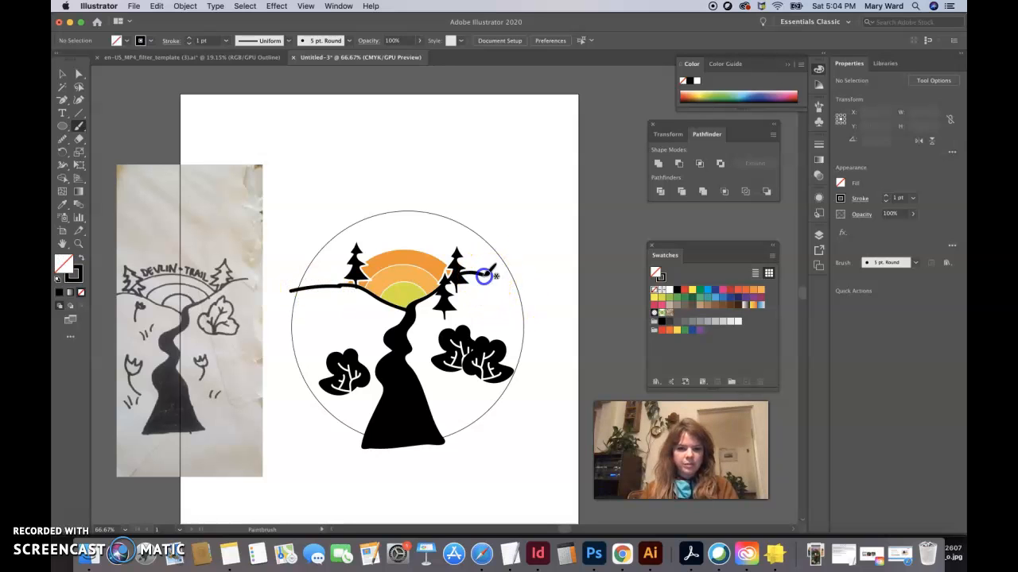
pyautogui.click(526, 282)
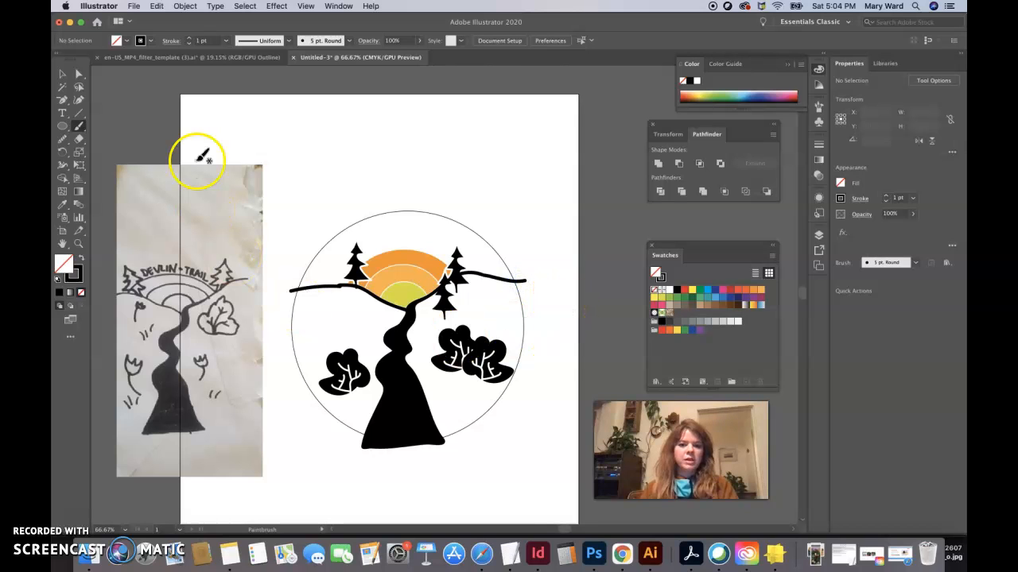
# Select both horizon extension strokes and convert them to filled shapes with Outline Stroke.
pyautogui.click(76, 73)
pyautogui.click(314, 288)
pyautogui.keyDown('shift'); pyautogui.click(509, 283); pyautogui.keyUp('shift')
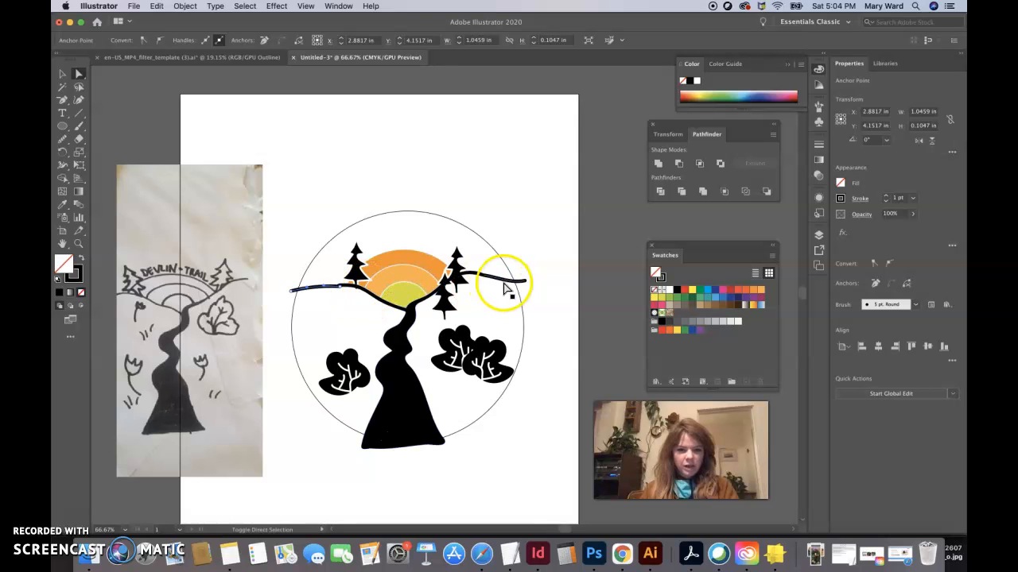
pyautogui.click(186, 6)
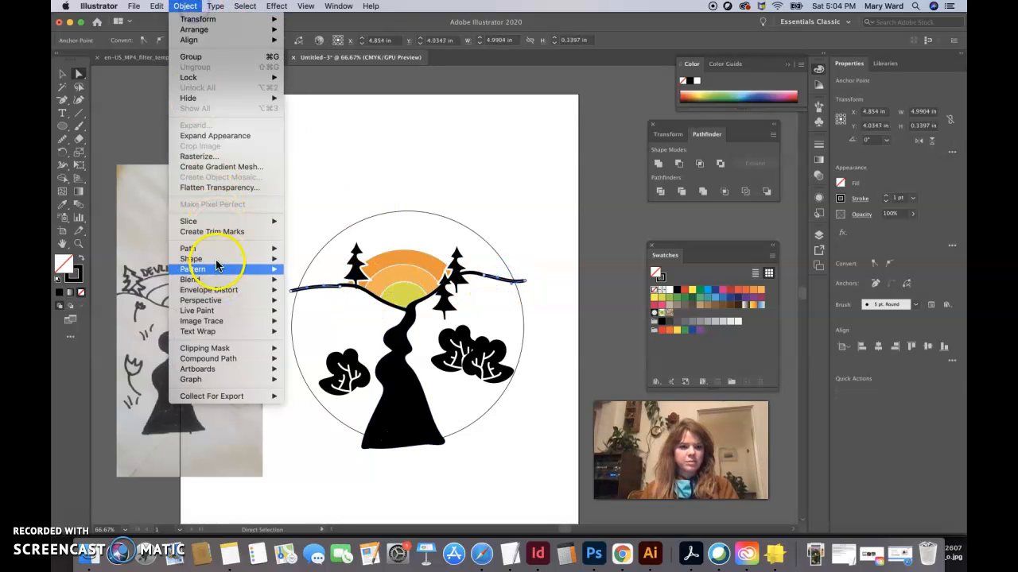
pyautogui.moveTo(220, 251)
pyautogui.click(319, 275)
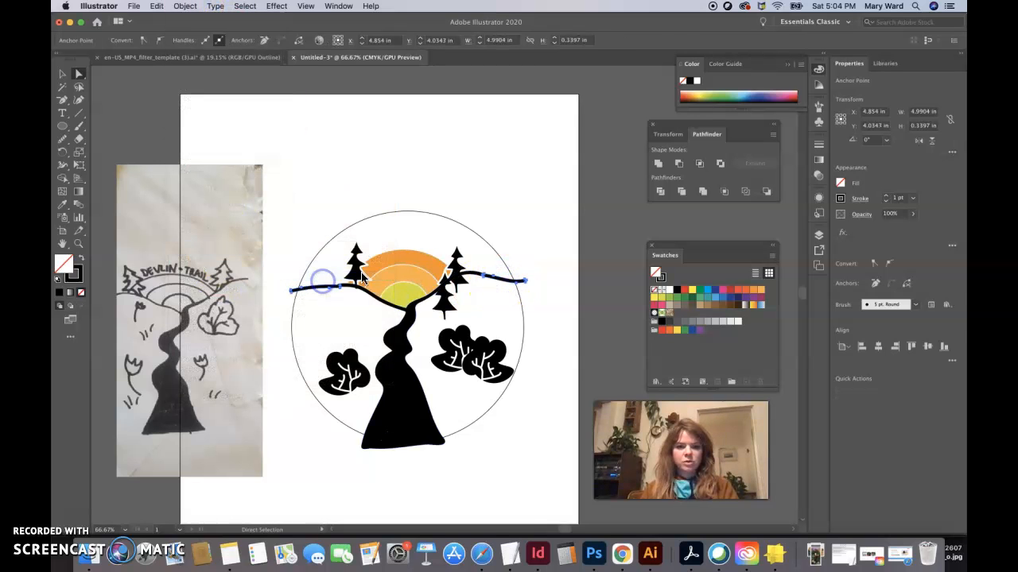
# Add the trail to the selected horizon extensions and unite them into one shape.
pyautogui.keyDown('shift'); pyautogui.click(406, 354); pyautogui.keyUp('shift')
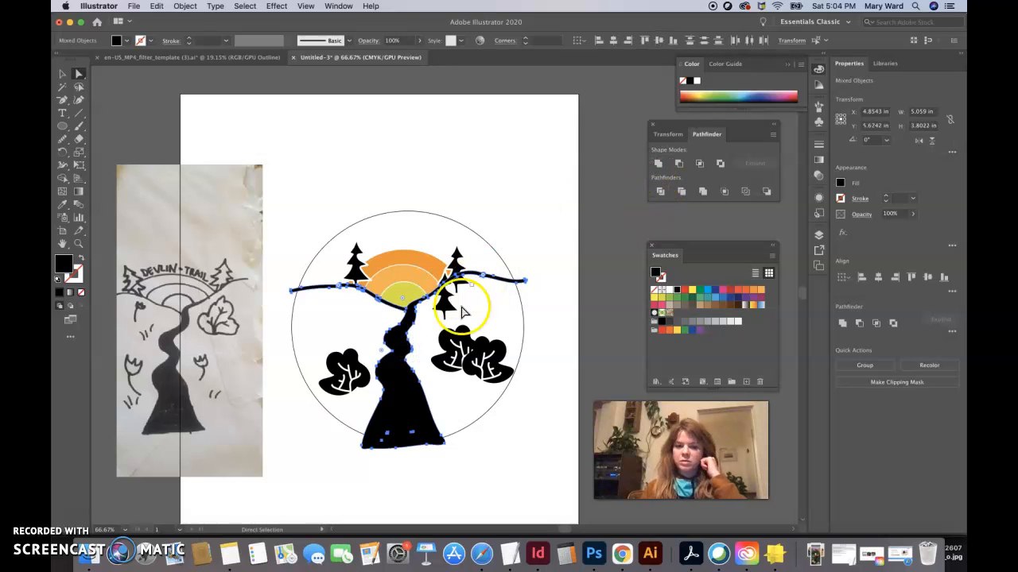
pyautogui.click(658, 164)
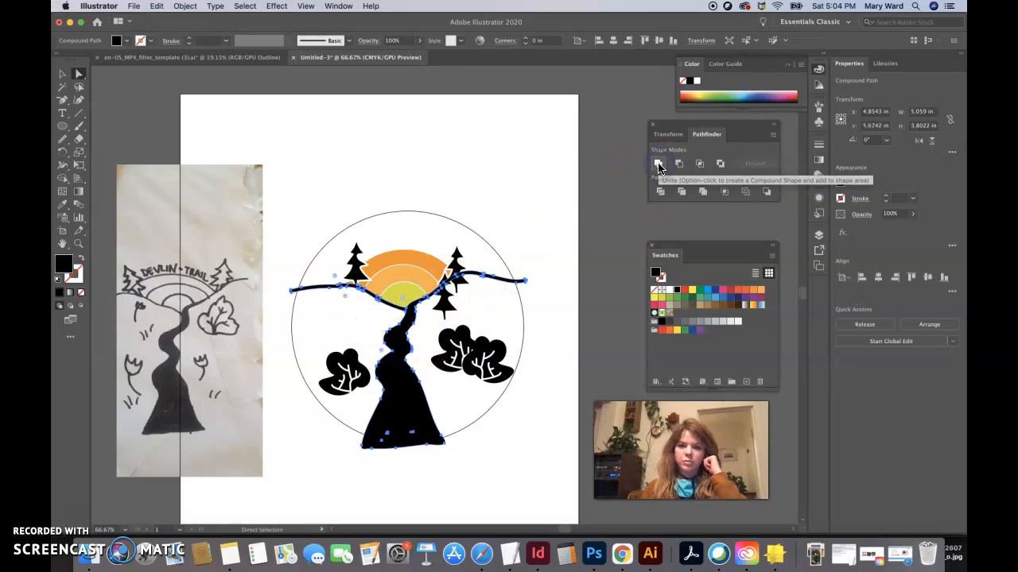
pyautogui.click(495, 174)
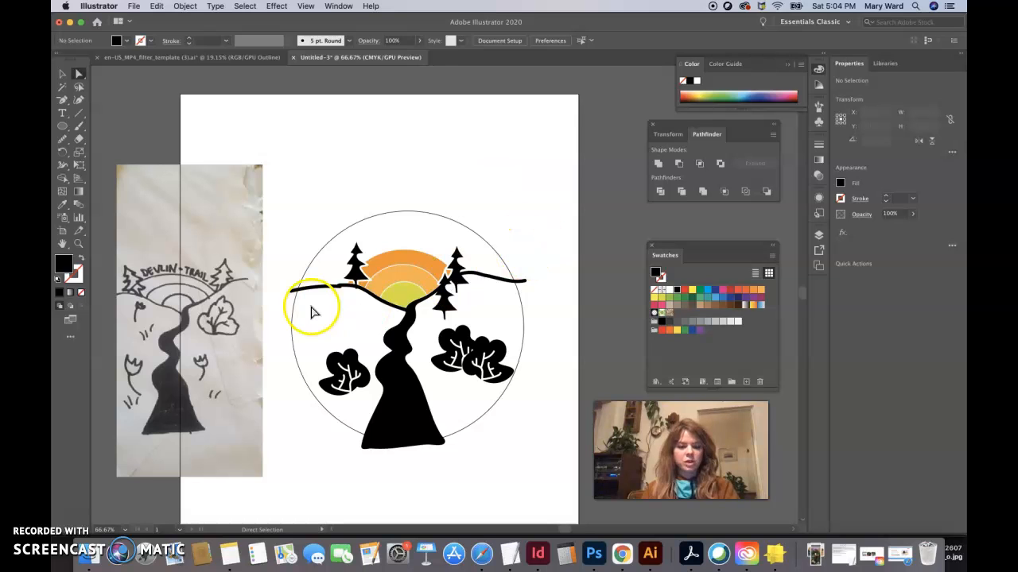
# Smooth the upper and lower edges of the left horizon extension's join with the Smooth tool.
pyautogui.click(342, 291)
pyautogui.press('super+equal')
pyautogui.press('super+equal')
pyautogui.press('super+equal')
pyautogui.press('super+equal')
pyautogui.press('super+equal')
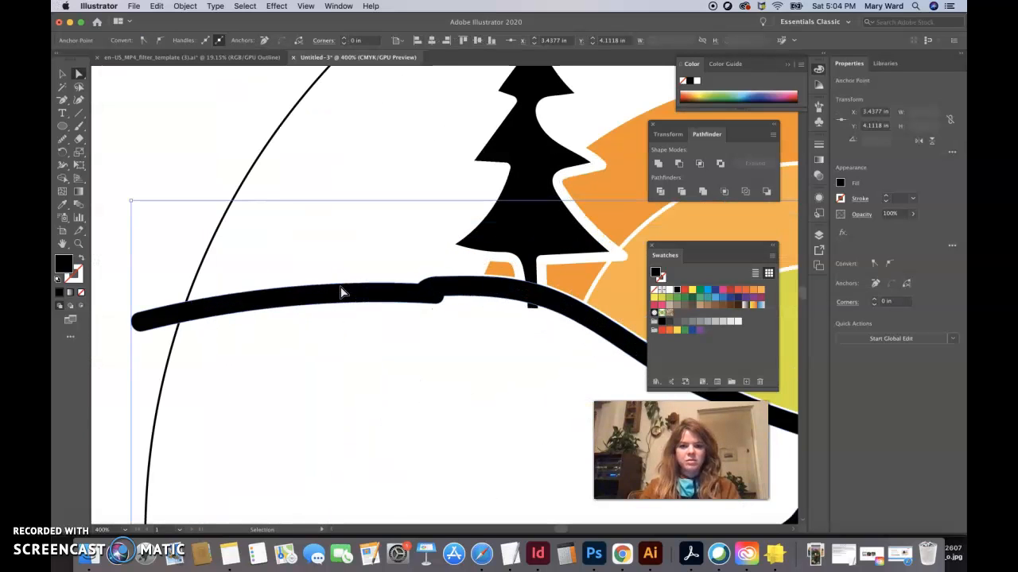
pyautogui.click(62, 138)
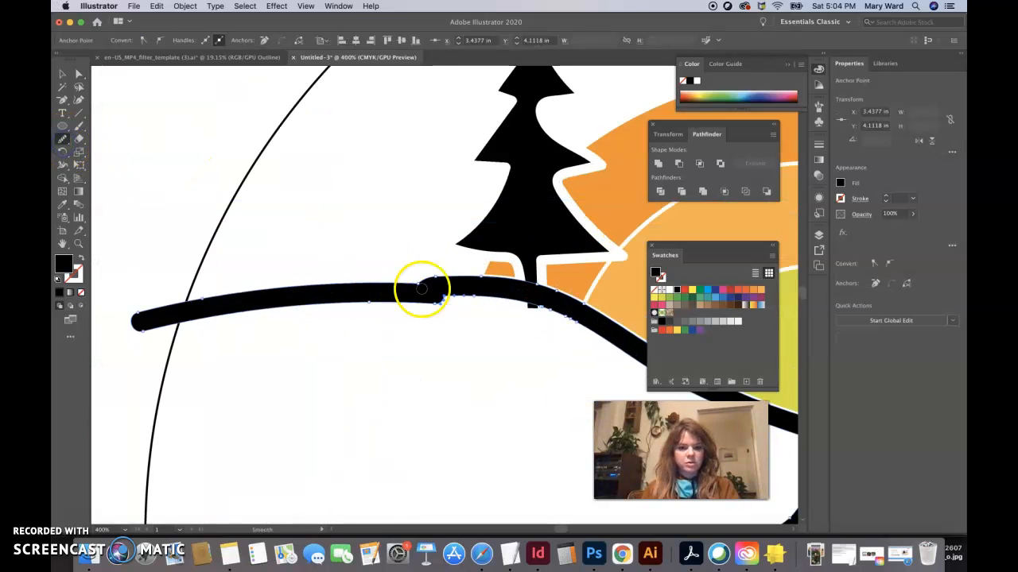
pyautogui.moveTo(404, 278)
pyautogui.mouseDown()
pyautogui.moveTo(459, 296)
pyautogui.moveTo(415, 296)
pyautogui.moveTo(461, 296)
pyautogui.moveTo(408, 299)
pyautogui.moveTo(465, 296)
pyautogui.mouseUp()
pyautogui.moveTo(401, 299); pyautogui.dragTo(469, 297)
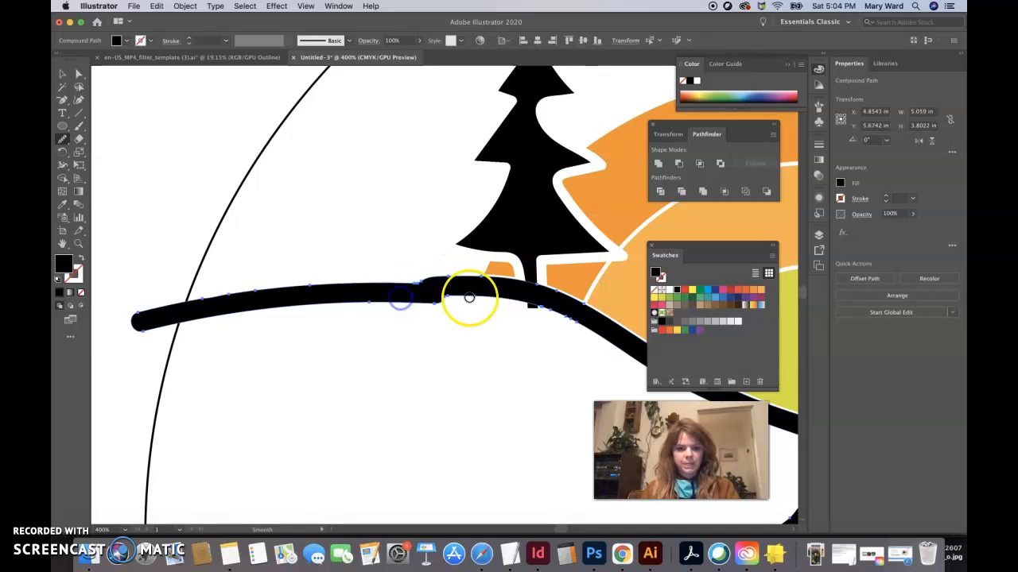
pyautogui.moveTo(380, 301)
pyautogui.mouseDown()
pyautogui.moveTo(472, 294)
pyautogui.moveTo(357, 298)
pyautogui.mouseUp()
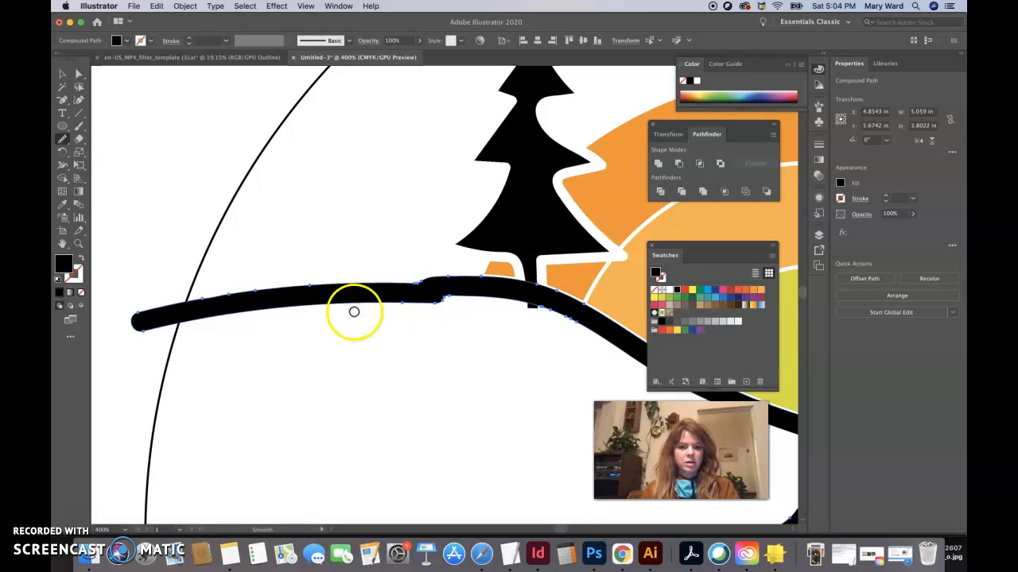
# Delete the surplus anchor points that form the bumps at the left horizon extension's join.
pyautogui.click(62, 102)
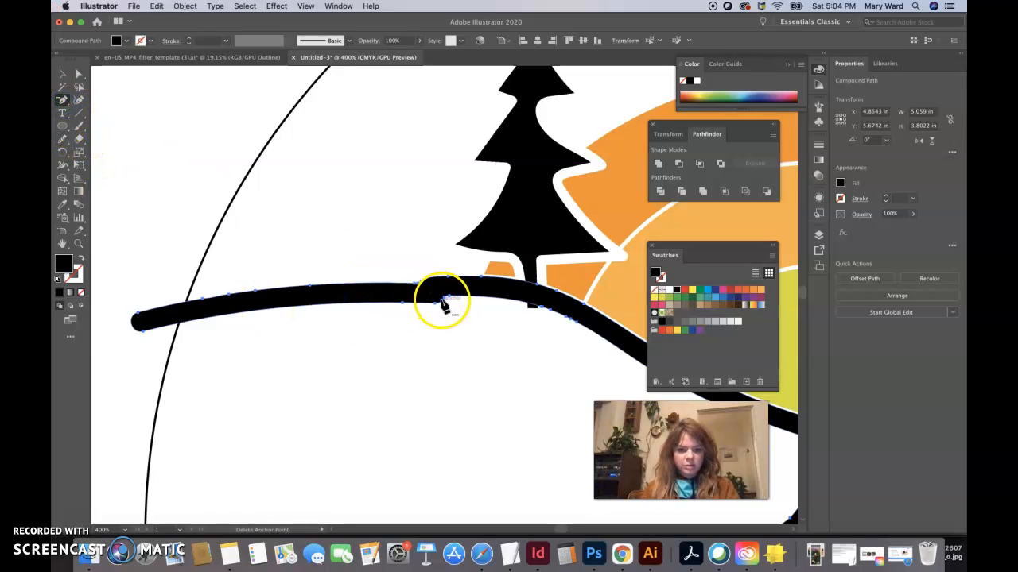
pyautogui.click(443, 303)
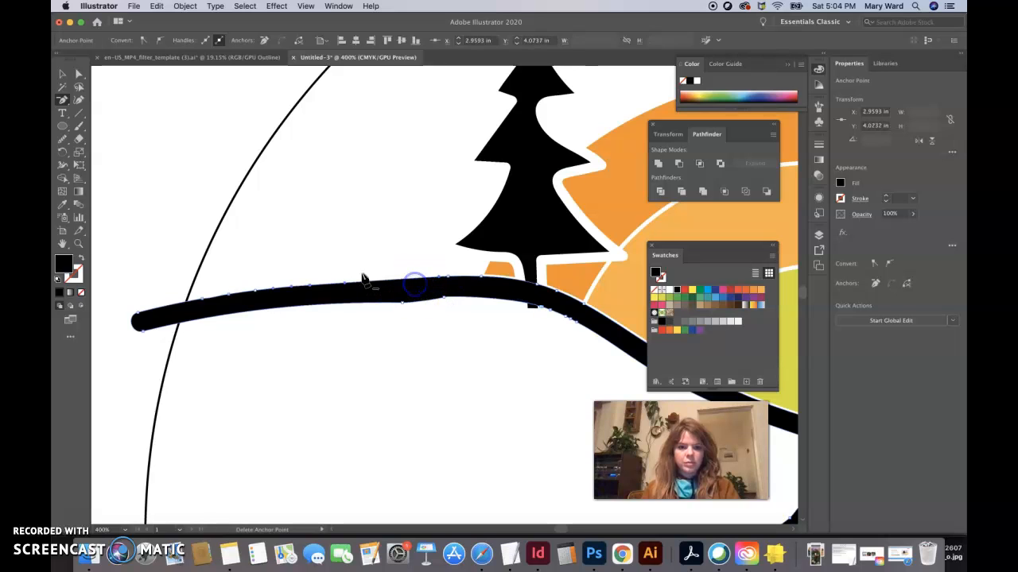
pyautogui.click(62, 74)
pyautogui.click(139, 106)
# Select the circle outline around the landscape and change its stacking order with Arrange.
pyautogui.press('super+minus')
pyautogui.press('super+minus')
pyautogui.press('super+minus')
pyautogui.press('super+minus')
pyautogui.press('super+minus')
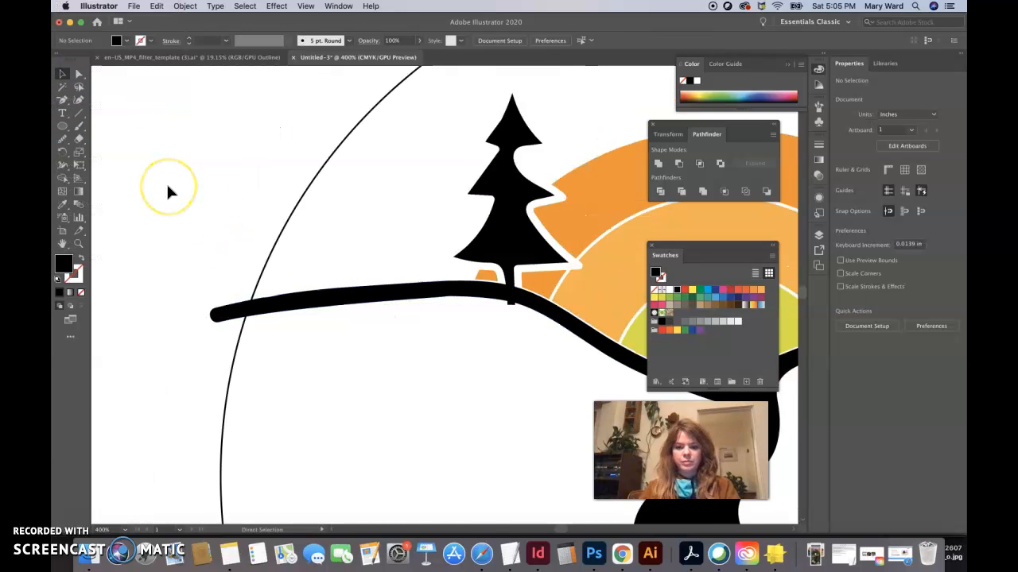
pyautogui.press('space')
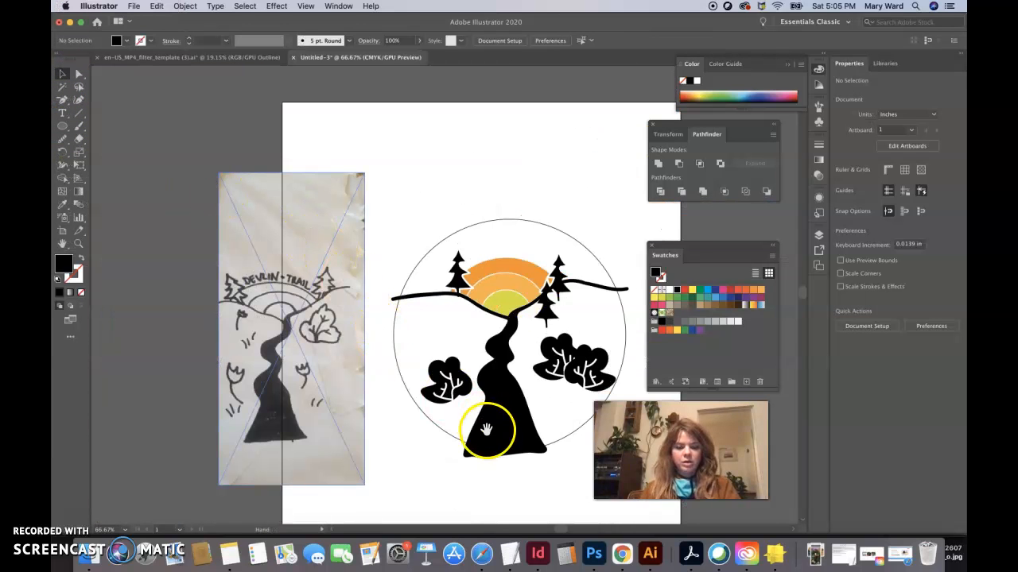
pyautogui.moveTo(557, 492); pyautogui.dragTo(367, 429)
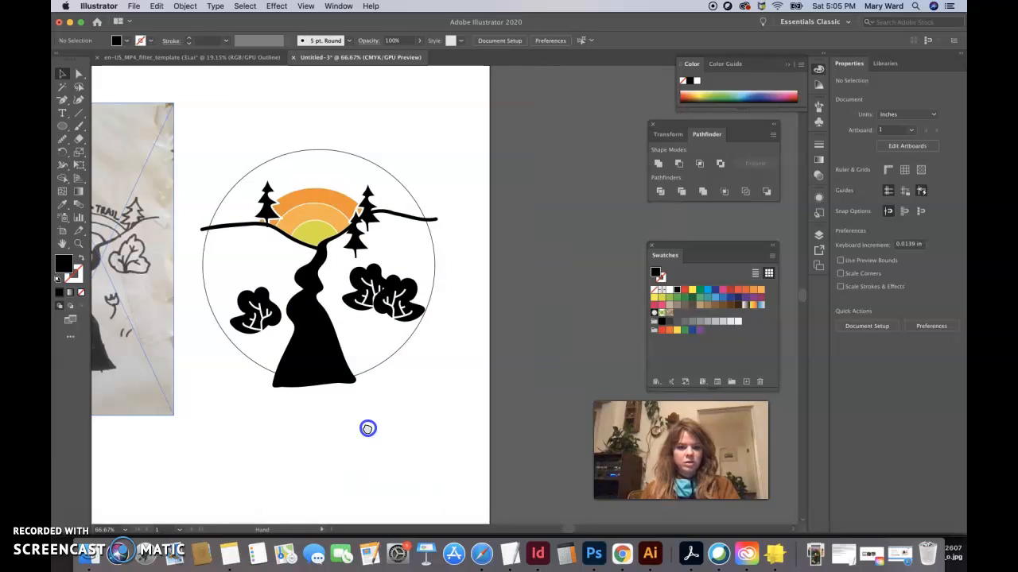
pyautogui.click(377, 367)
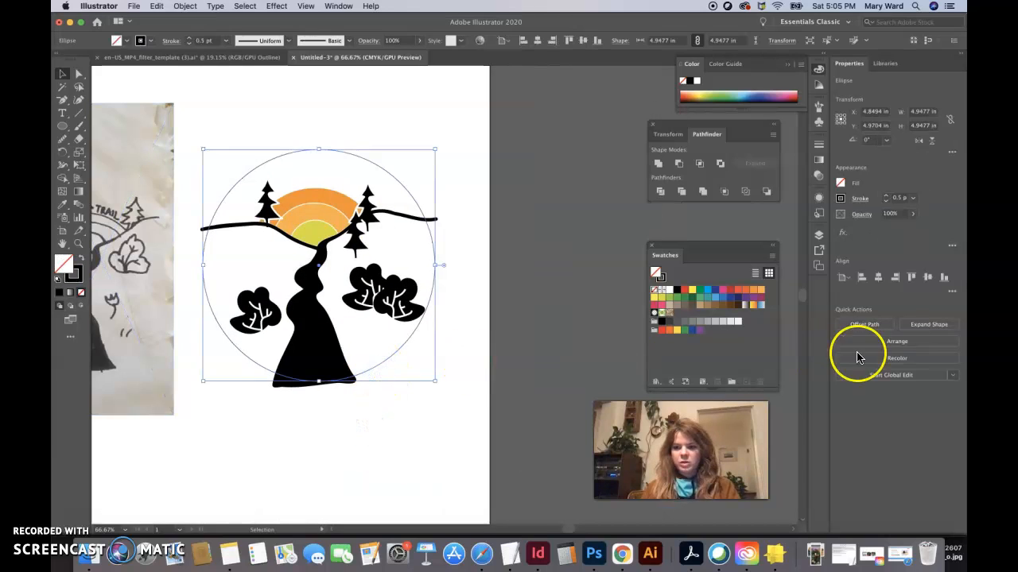
pyautogui.click(909, 343)
pyautogui.click(896, 350)
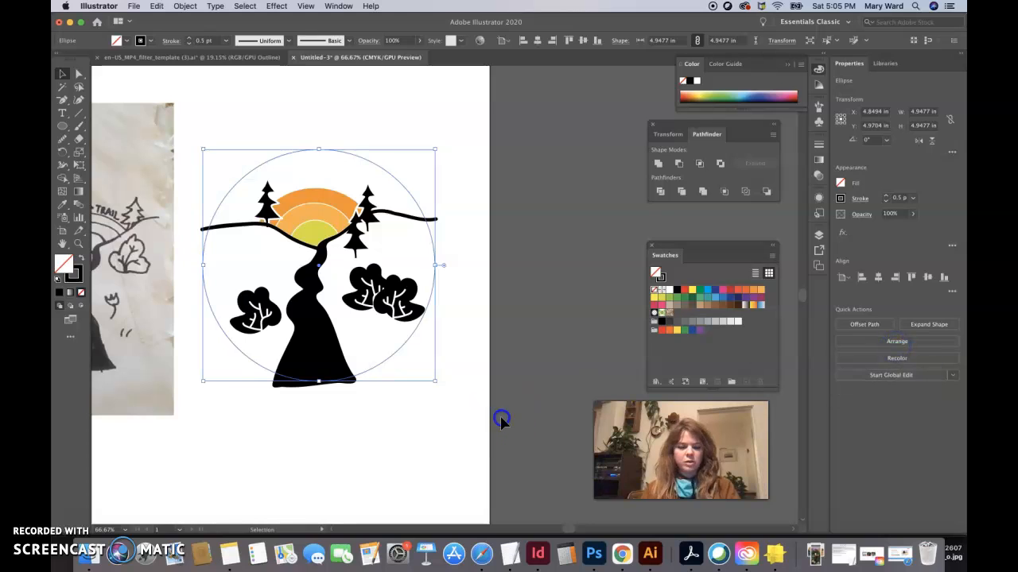
pyautogui.click(438, 405)
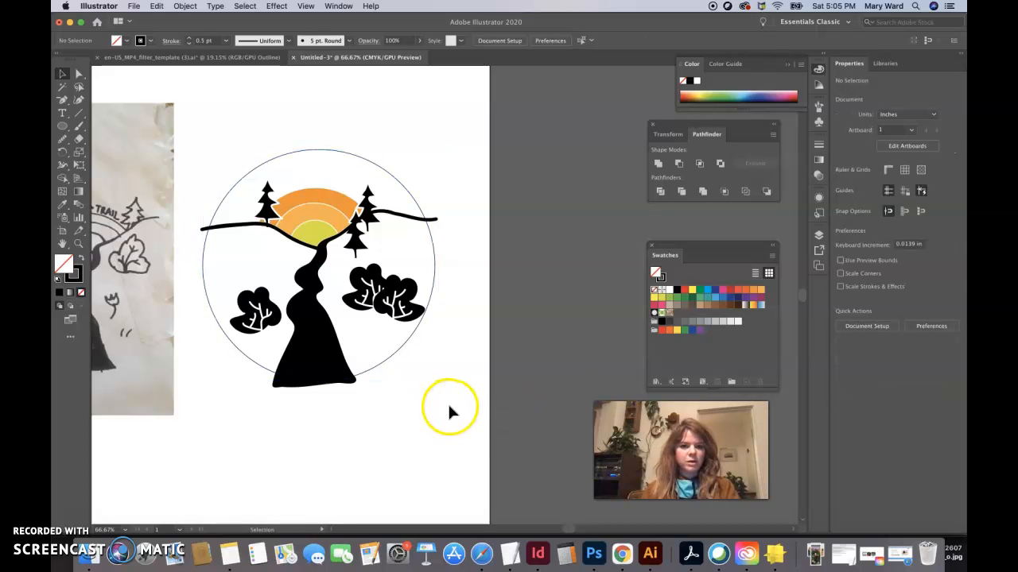
# Select the circle with the trail and use Shape Builder to make separate regions of the sky and the ground on each side of the trail.
pyautogui.moveTo(311, 367); pyautogui.dragTo(311, 368)
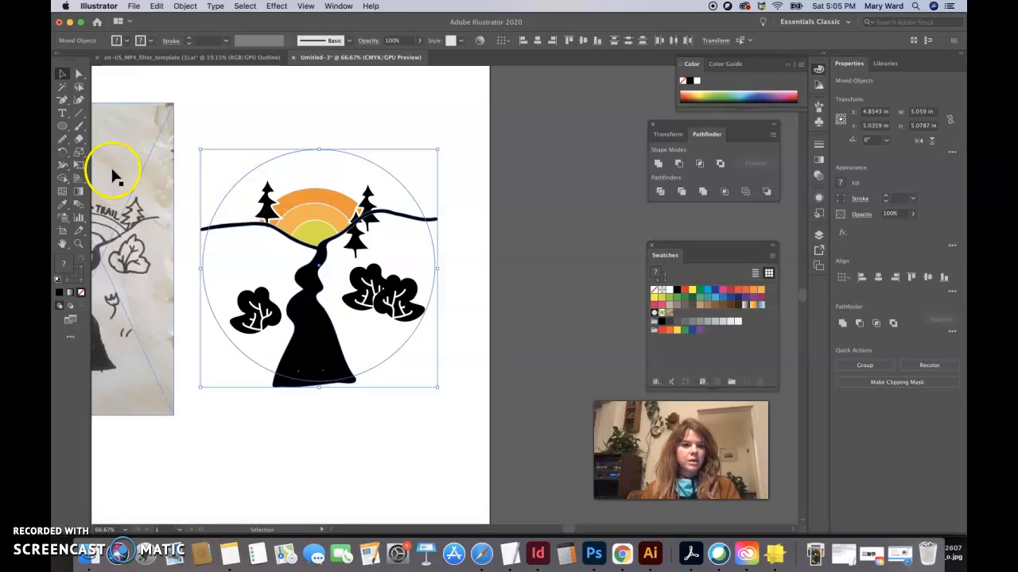
pyautogui.click(64, 182)
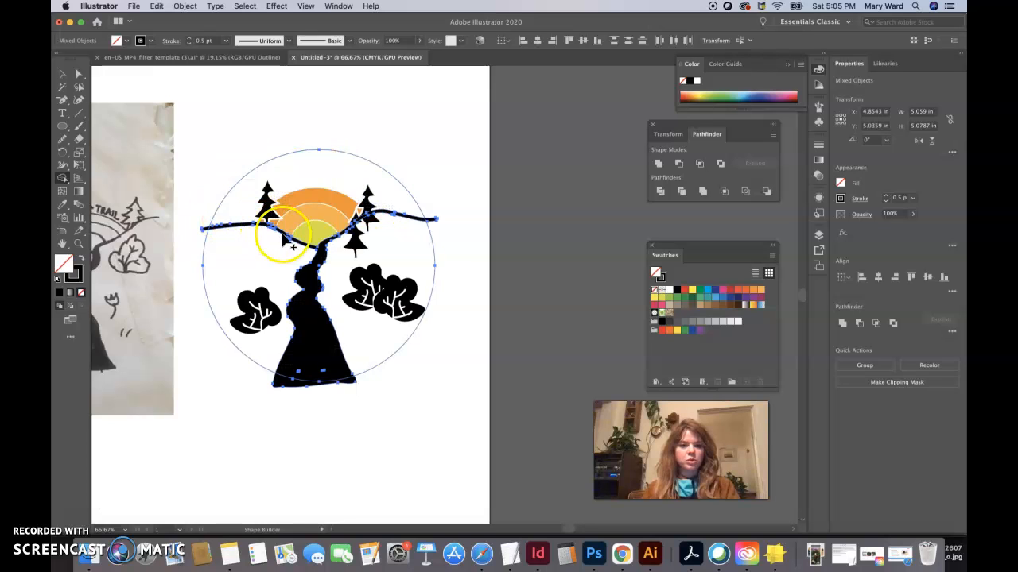
pyautogui.click(313, 163)
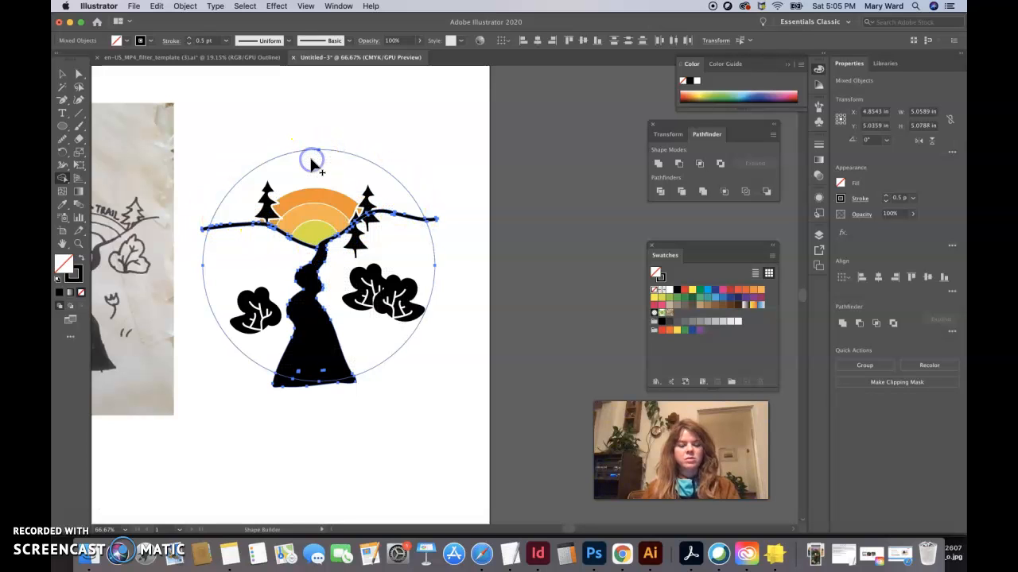
pyautogui.click(249, 263)
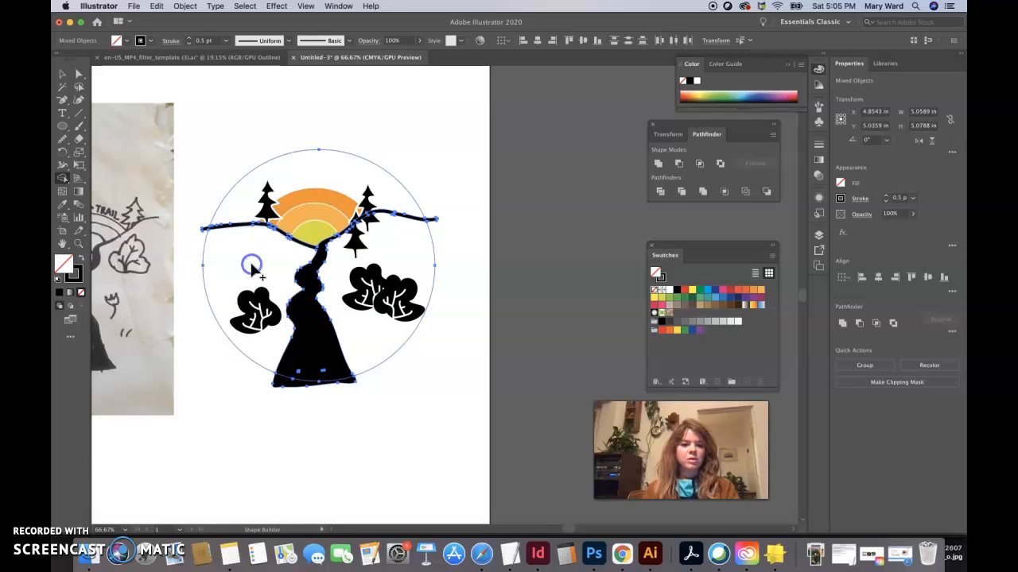
pyautogui.click(391, 247)
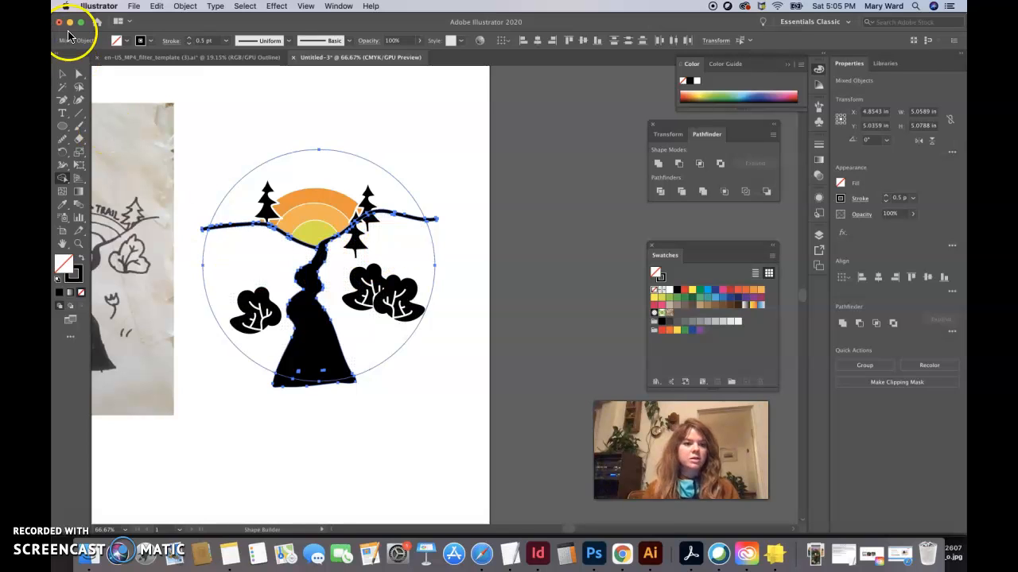
# Check that the sky and the two ground regions are separate shapes by selecting each one, undoing any test move.
pyautogui.click(78, 73)
pyautogui.click(295, 179)
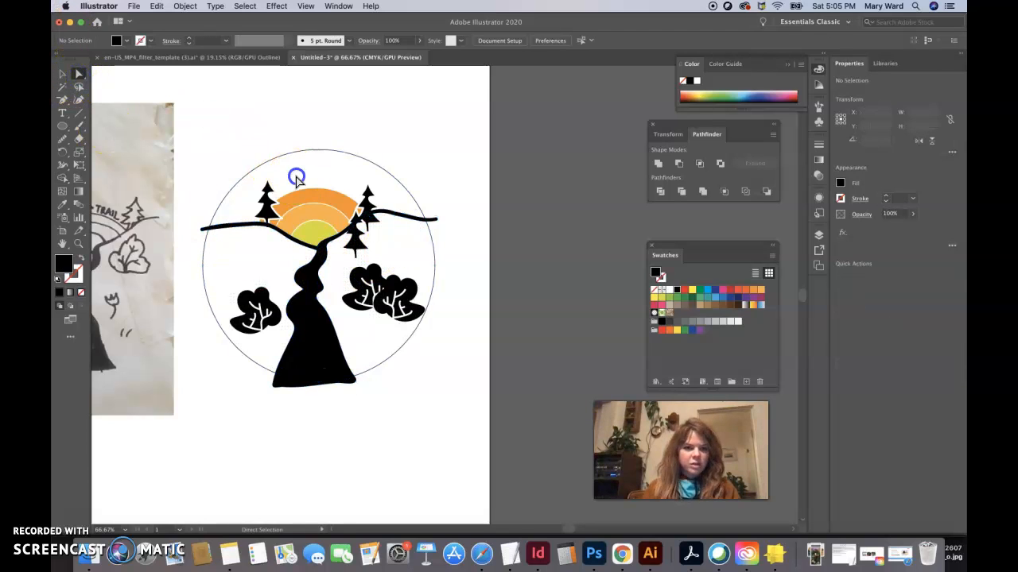
pyautogui.moveTo(281, 154); pyautogui.dragTo(290, 102)
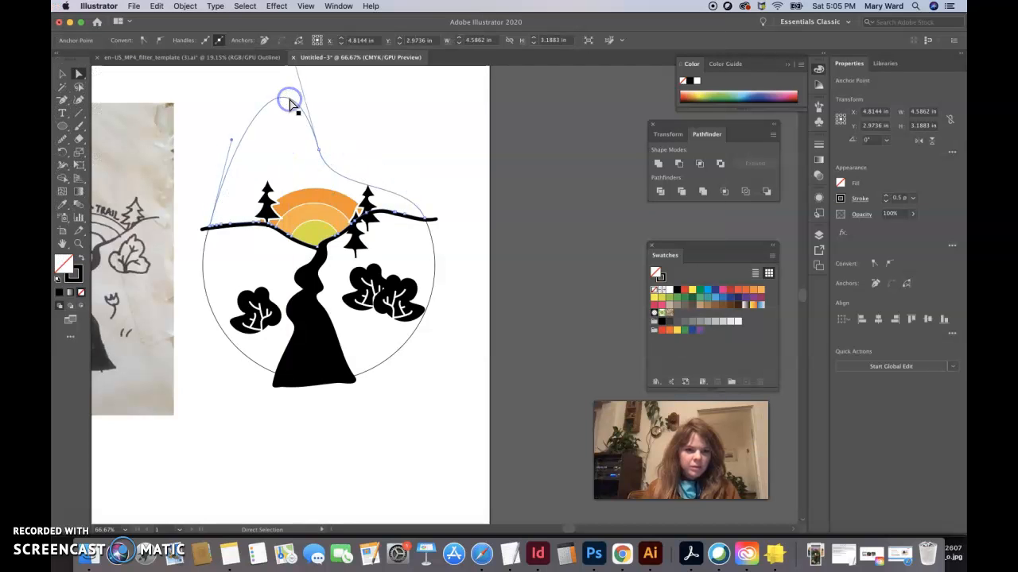
pyautogui.press('super+z')
pyautogui.click(203, 252)
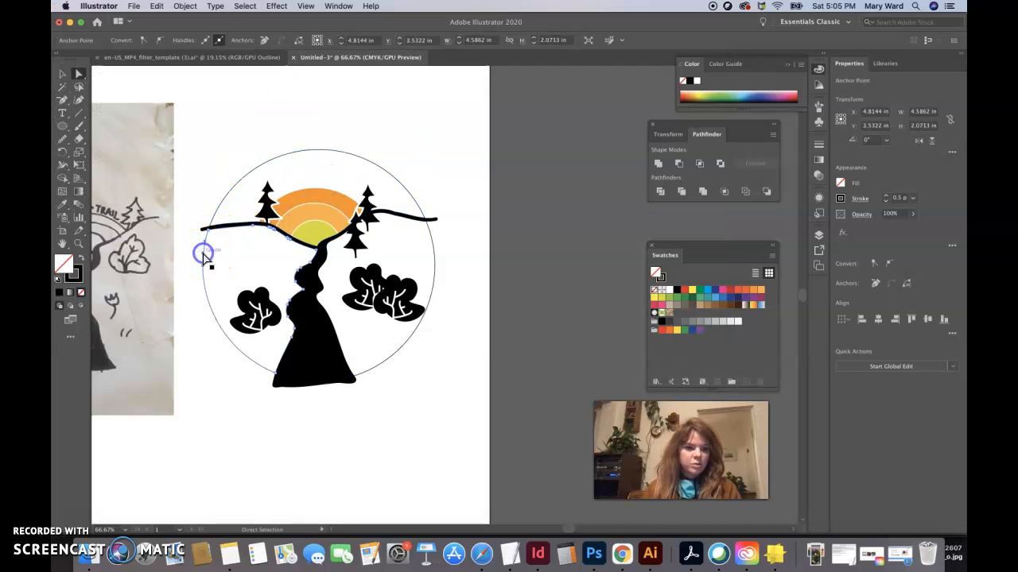
pyautogui.click(433, 256)
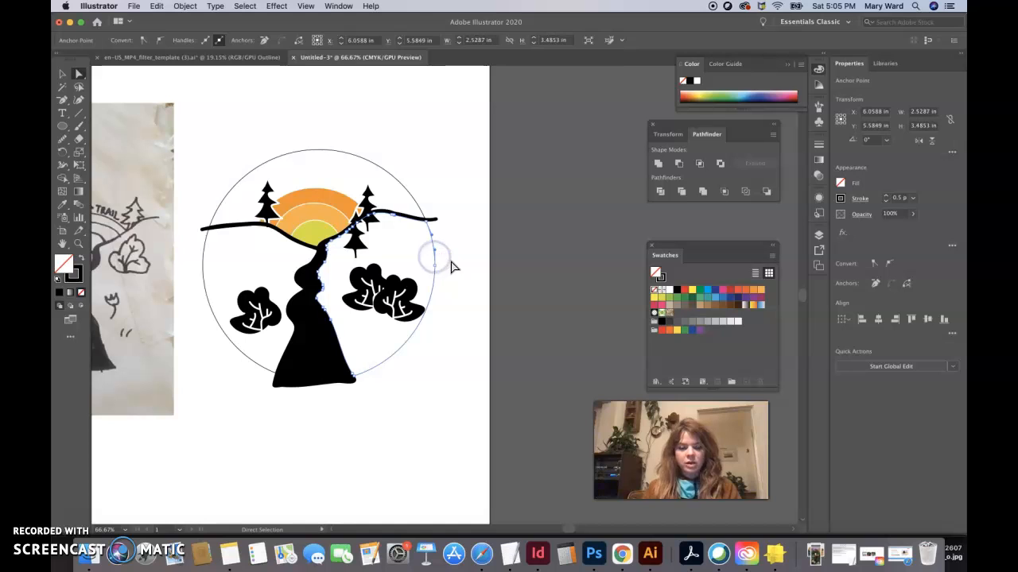
pyautogui.click(450, 267)
# Trim the part of the horizon line that overhangs the circle on the right using Shape Builder.
pyautogui.click(436, 219)
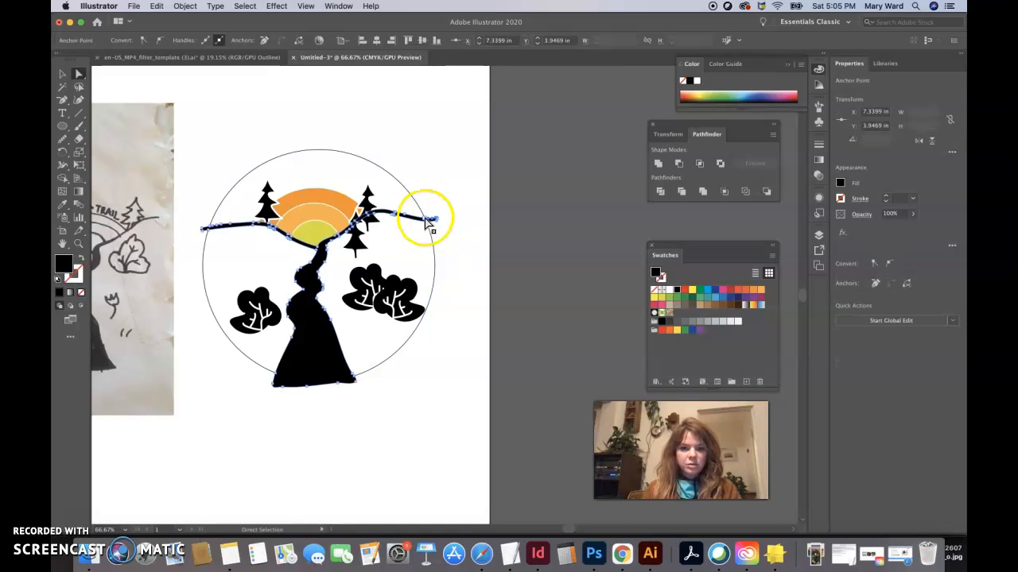
pyautogui.click(447, 248)
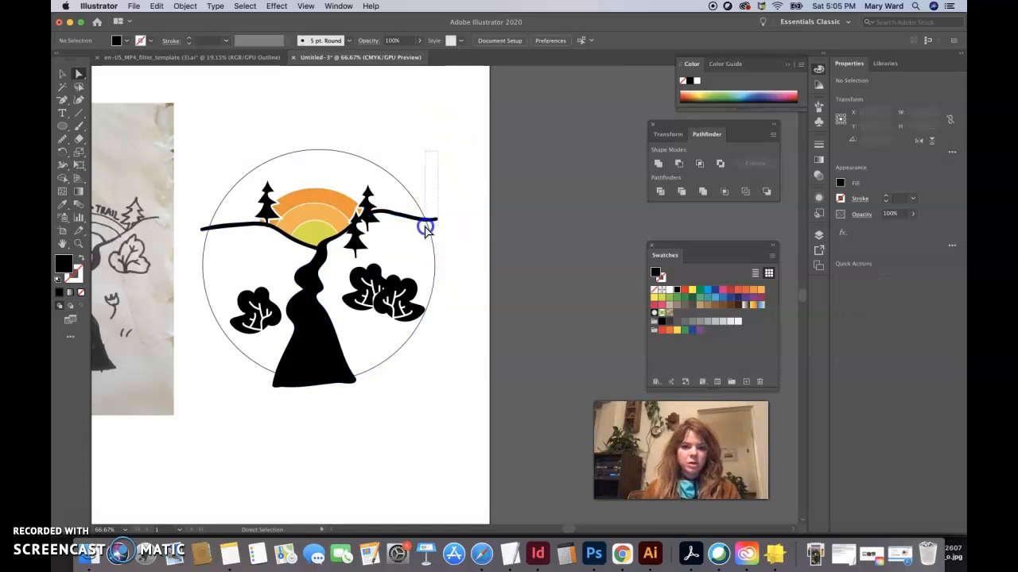
pyautogui.click(426, 228)
pyautogui.press('super+equal')
pyautogui.press('super+equal')
pyautogui.press('super+equal')
pyautogui.press('super+equal')
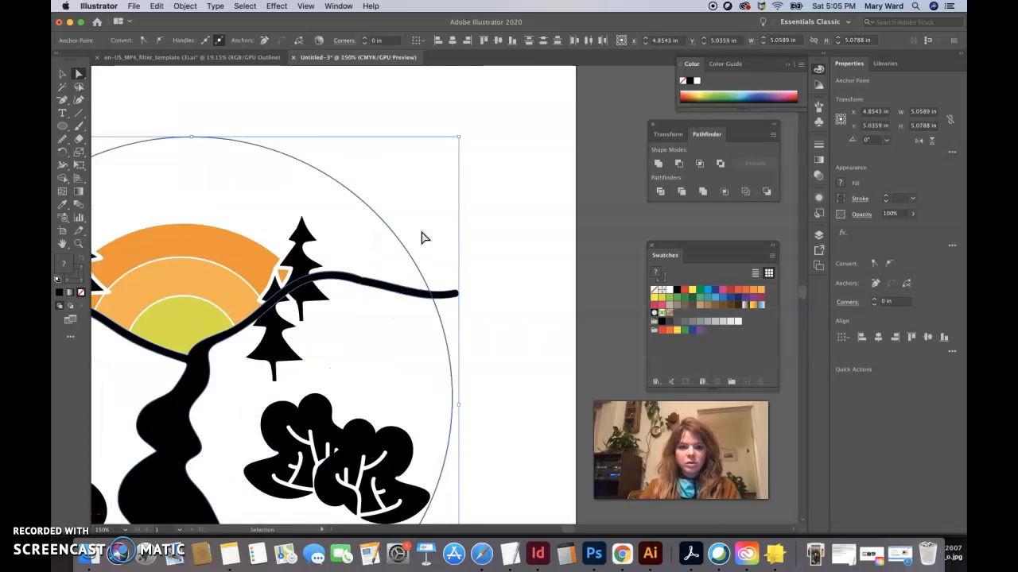
pyautogui.click(546, 267)
pyautogui.moveTo(503, 238); pyautogui.dragTo(404, 363)
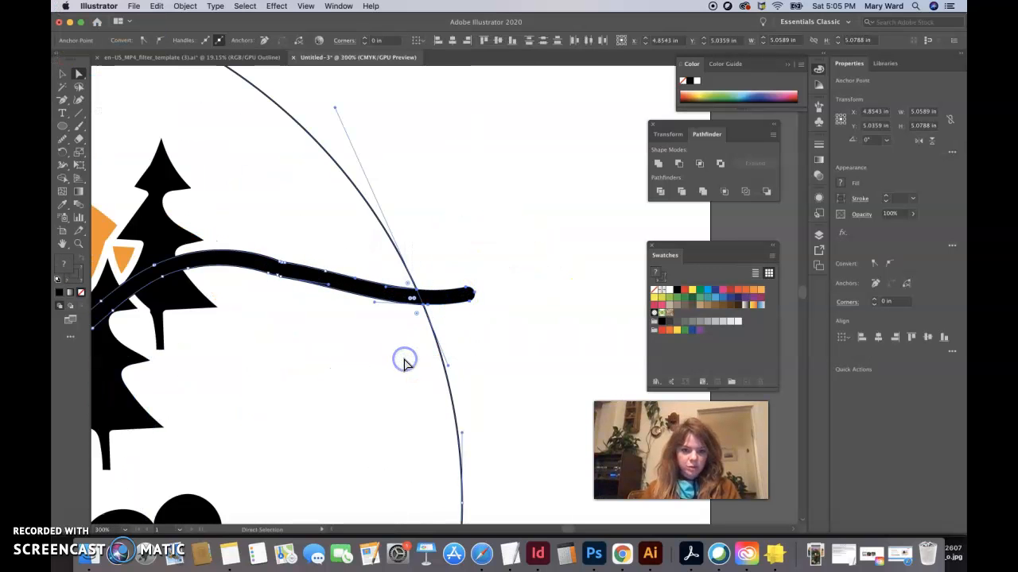
pyautogui.click(519, 162)
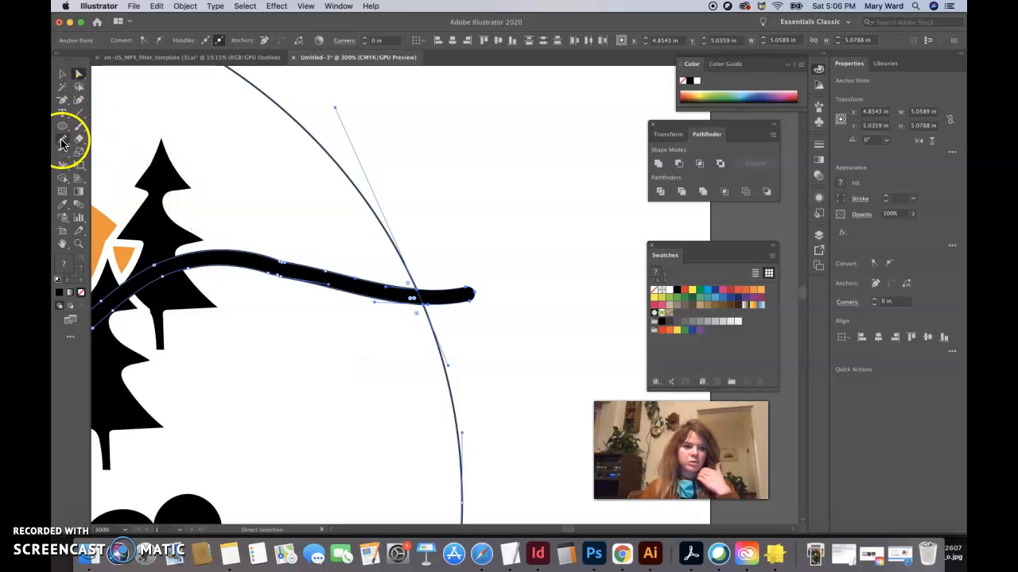
pyautogui.click(64, 181)
pyautogui.click(124, 178)
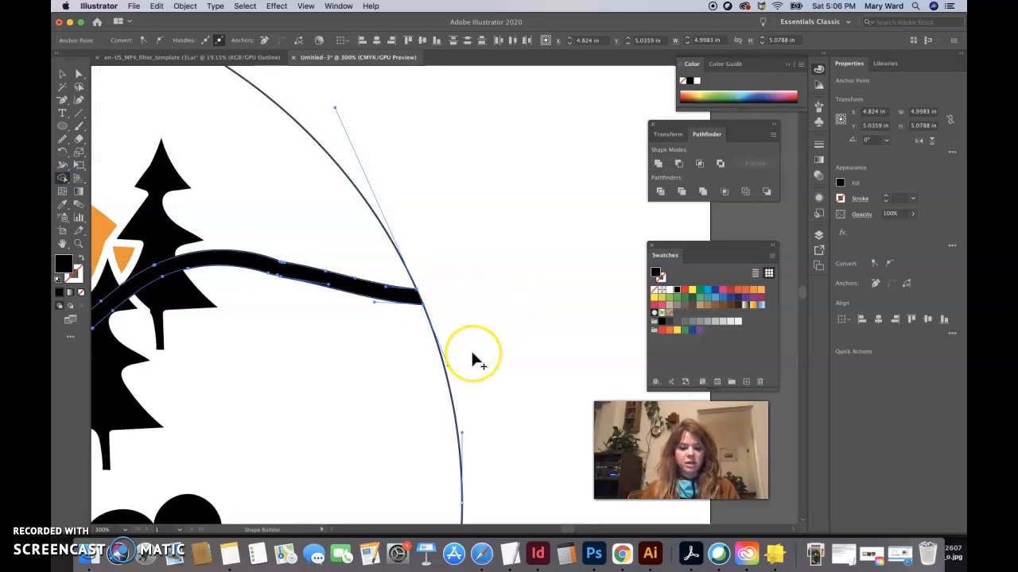
# Trim the part of the horizon line that overhangs the circle on the left using Shape Builder.
pyautogui.press('super+0')
pyautogui.click(79, 243)
pyautogui.moveTo(364, 238); pyautogui.dragTo(452, 334)
pyautogui.moveTo(358, 228); pyautogui.dragTo(466, 368)
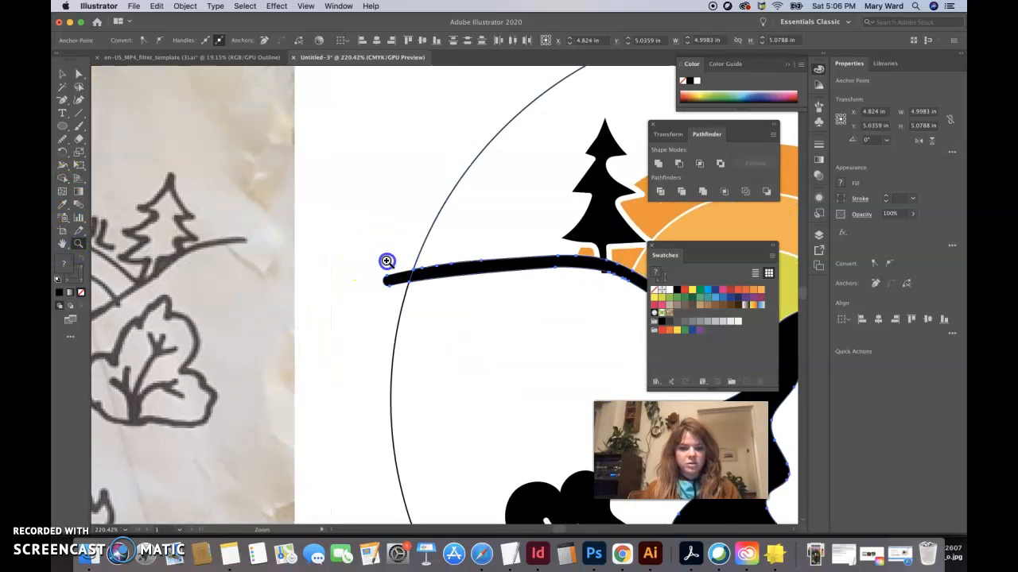
pyautogui.moveTo(386, 261); pyautogui.dragTo(441, 337)
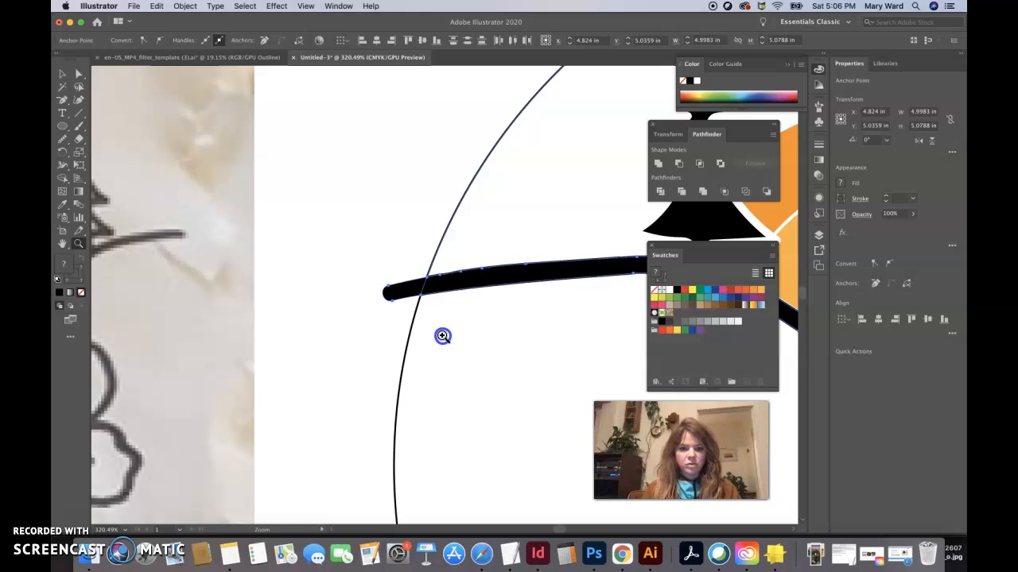
pyautogui.click(64, 179)
pyautogui.keyDown('alt'); pyautogui.click(397, 294); pyautogui.keyUp('alt')
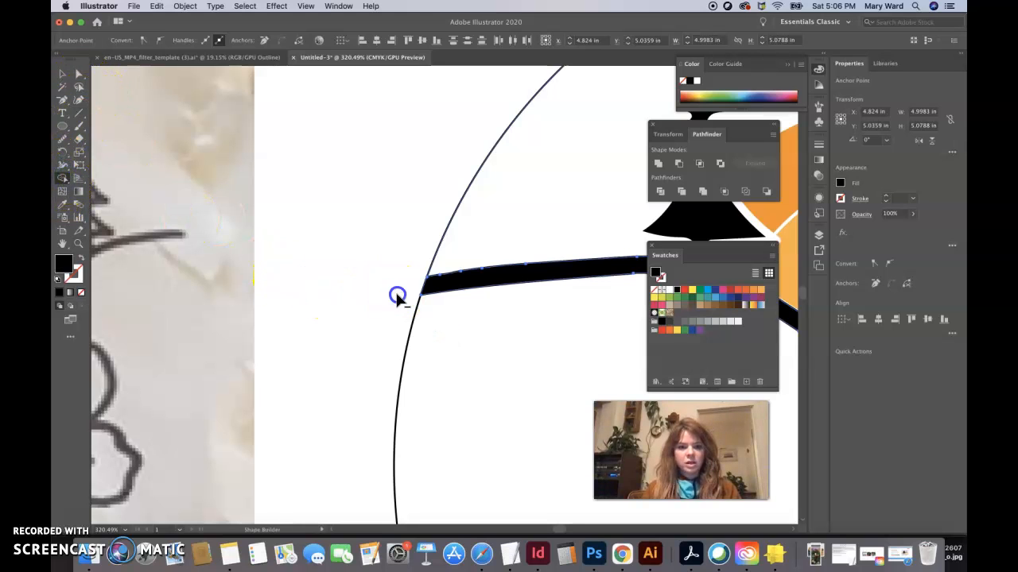
# Select the sky region above the horizon, swap its fill and stroke, and fill it with blue.
pyautogui.press('a')
pyautogui.press('super+0')
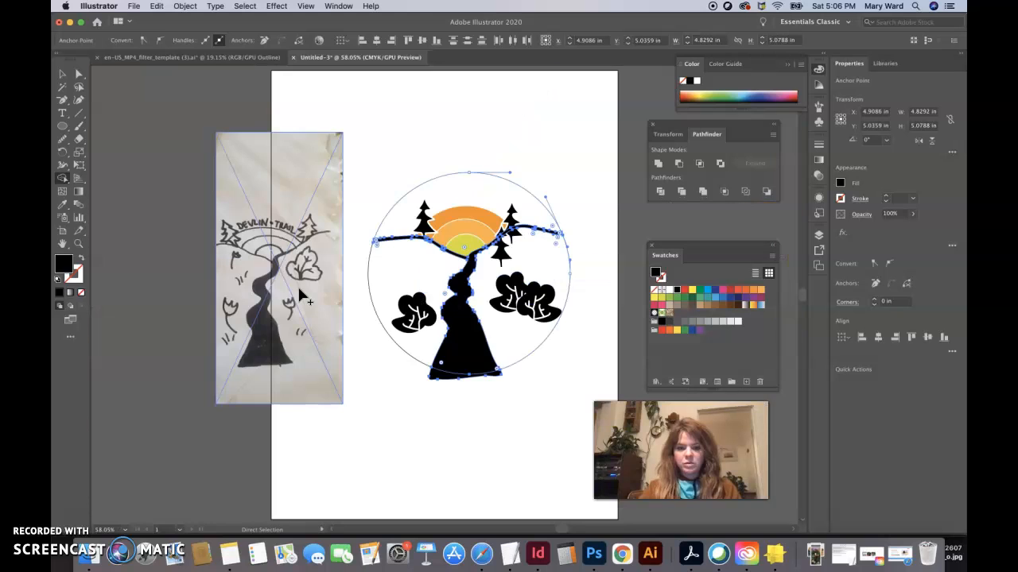
pyautogui.click(78, 73)
pyautogui.click(157, 108)
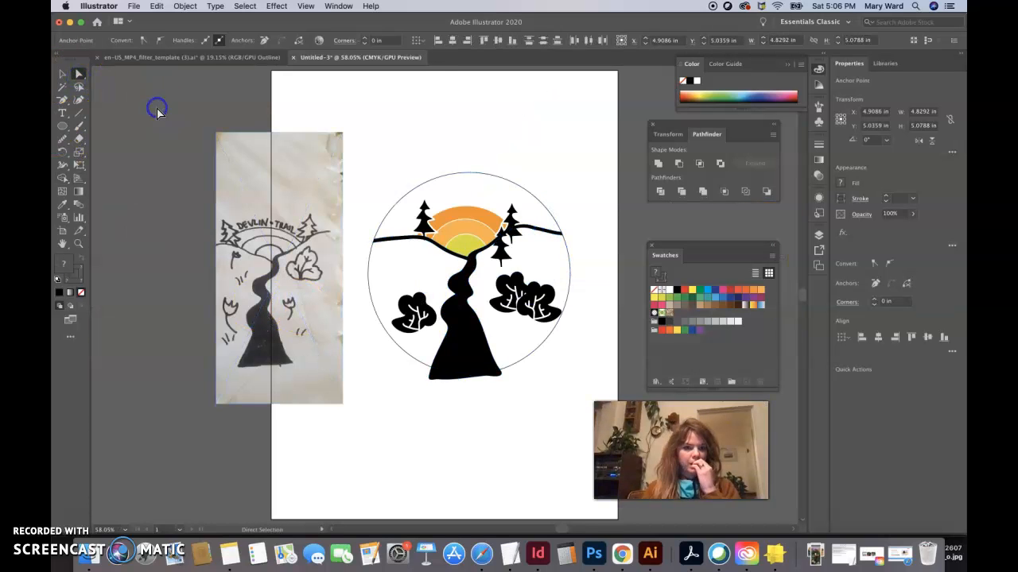
pyautogui.click(444, 174)
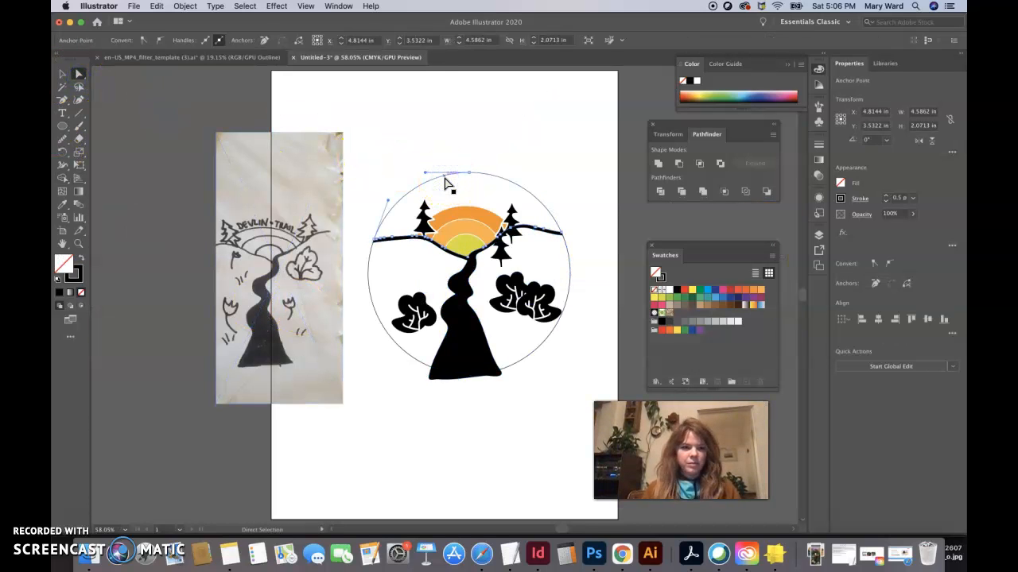
pyautogui.click(78, 259)
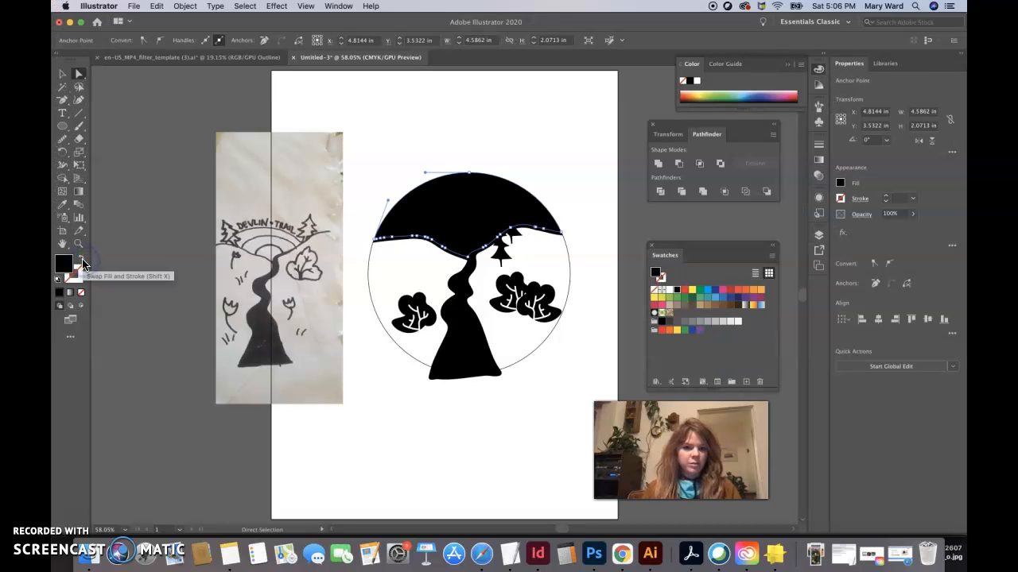
pyautogui.click(716, 301)
pyautogui.click(724, 300)
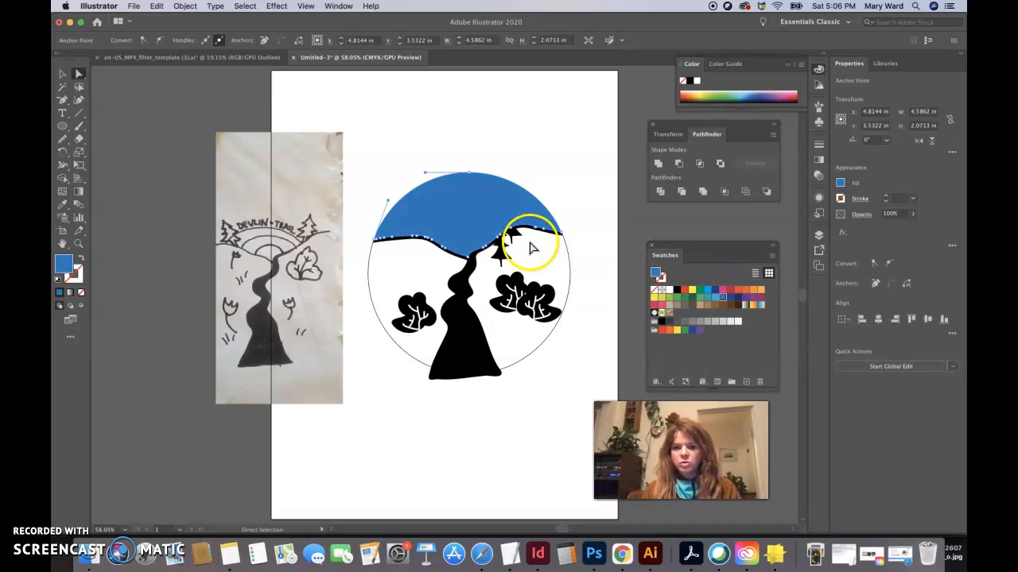
# Send the blue sky region to the back, behind the sun and the trees.
pyautogui.click(62, 73)
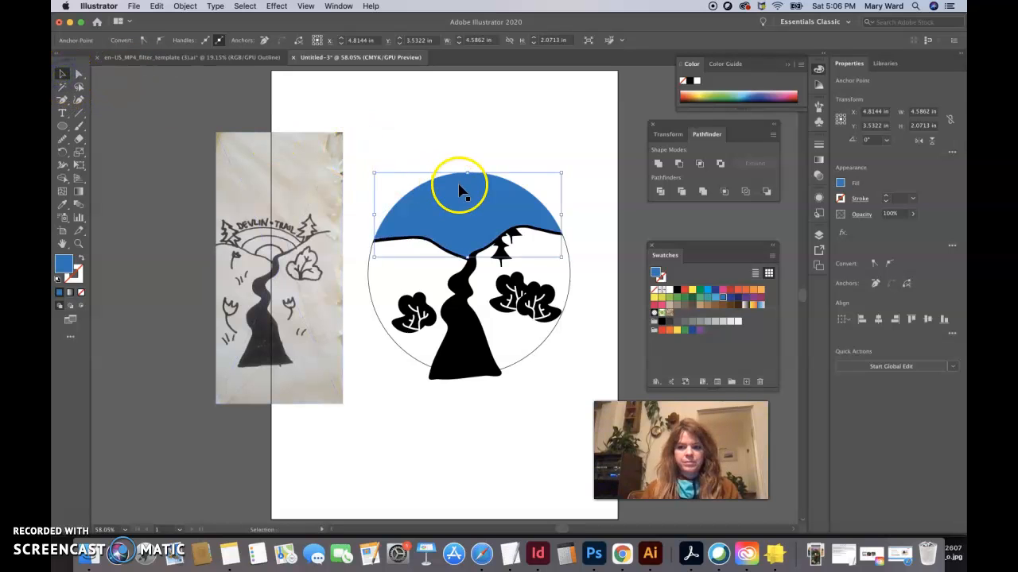
pyautogui.click(446, 199)
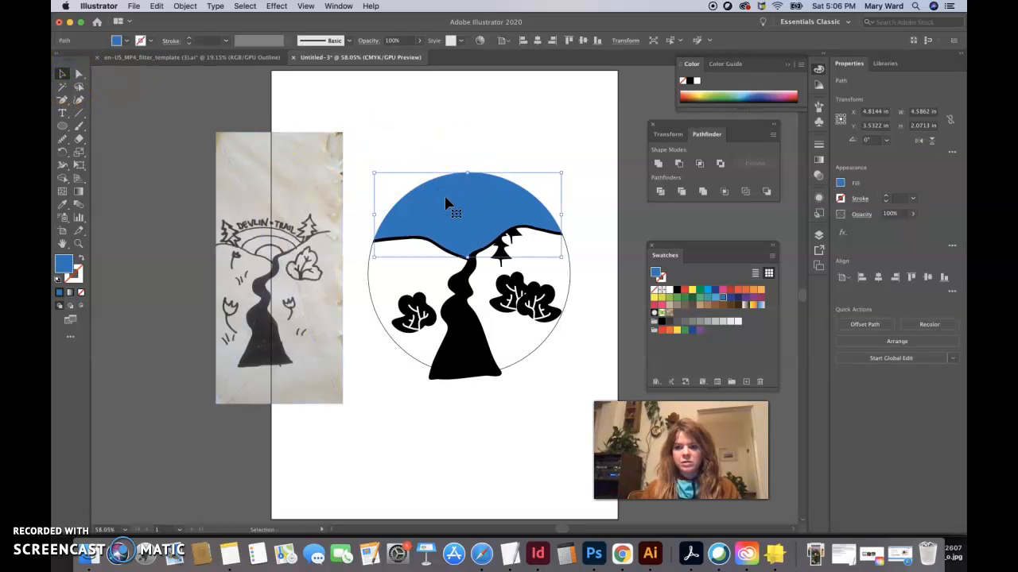
pyautogui.click(881, 342)
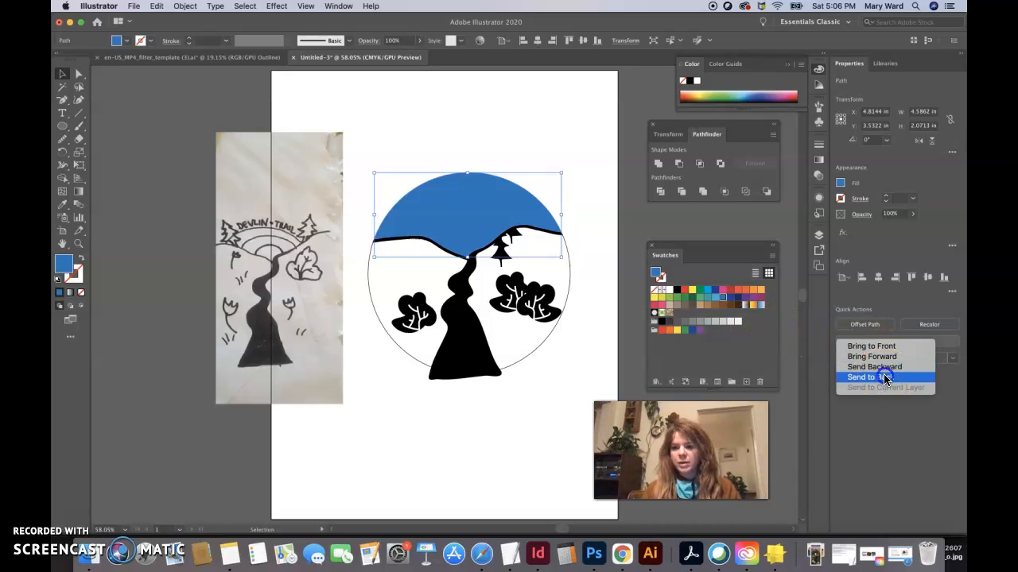
pyautogui.click(880, 378)
pyautogui.click(600, 211)
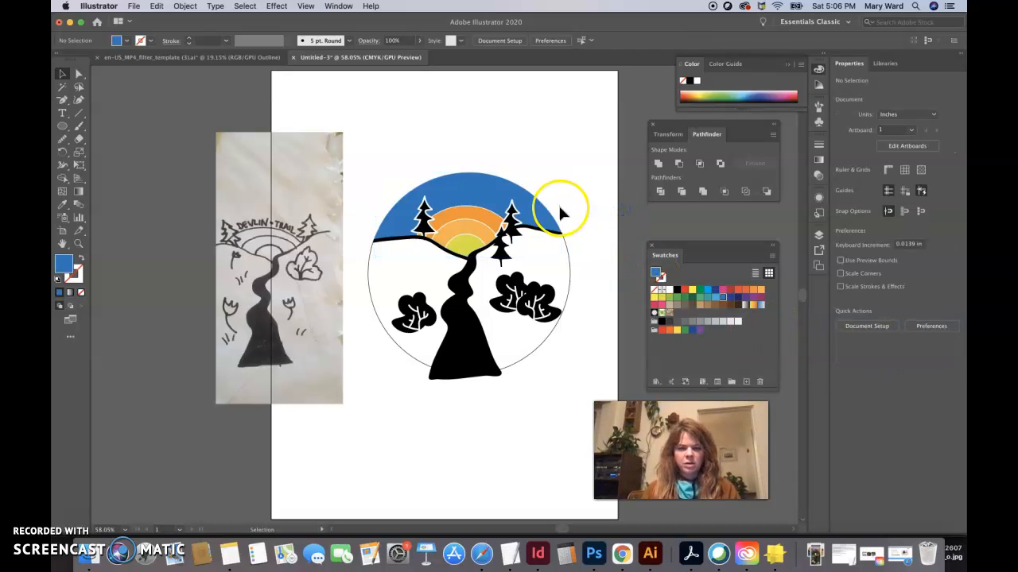
# Trim the trail's base to the circle's curve with Shape Builder, undoing any cut that flattens the bottom edge.
pyautogui.click(559, 238)
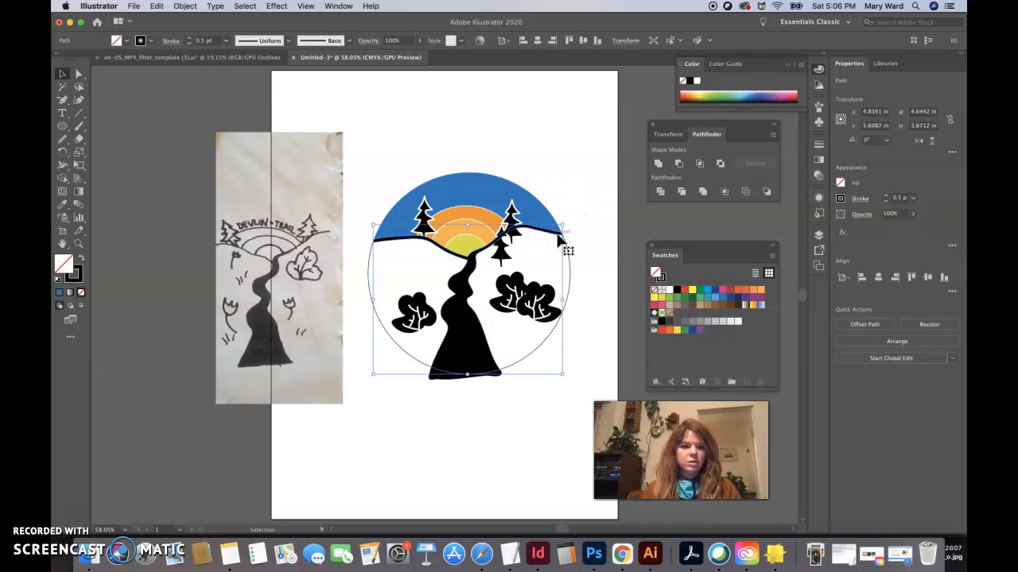
pyautogui.click(452, 386)
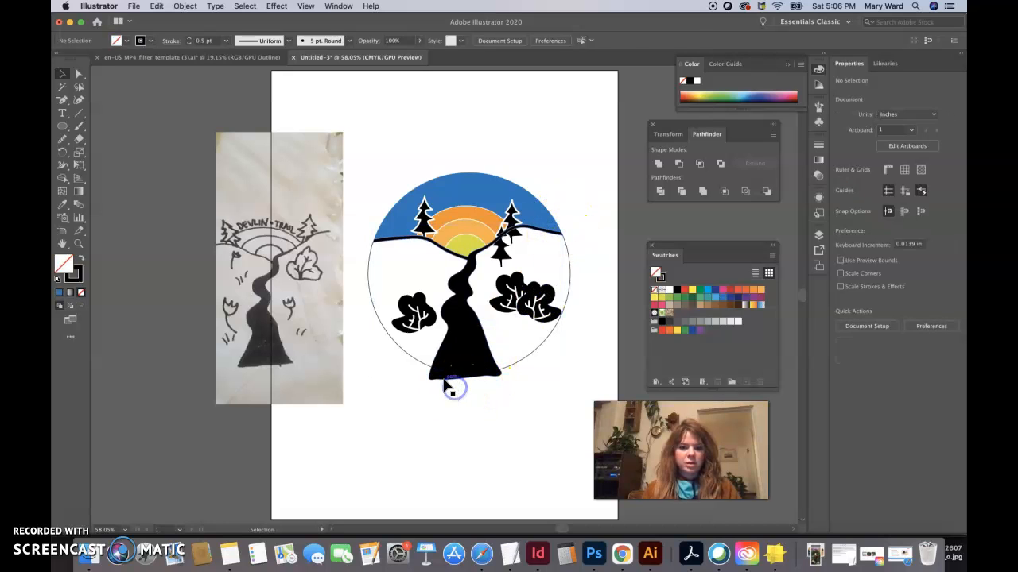
pyautogui.click(444, 384)
pyautogui.press('super+equal')
pyautogui.press('super+equal')
pyautogui.press('super+equal')
pyautogui.press('super+equal')
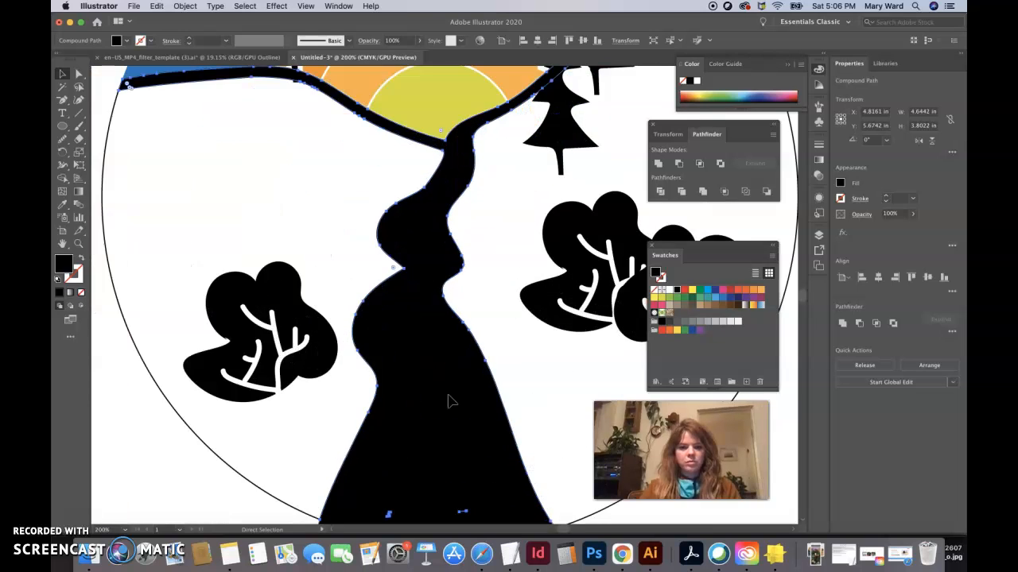
pyautogui.moveTo(484, 461); pyautogui.dragTo(467, 251)
pyautogui.moveTo(573, 393); pyautogui.dragTo(232, 291)
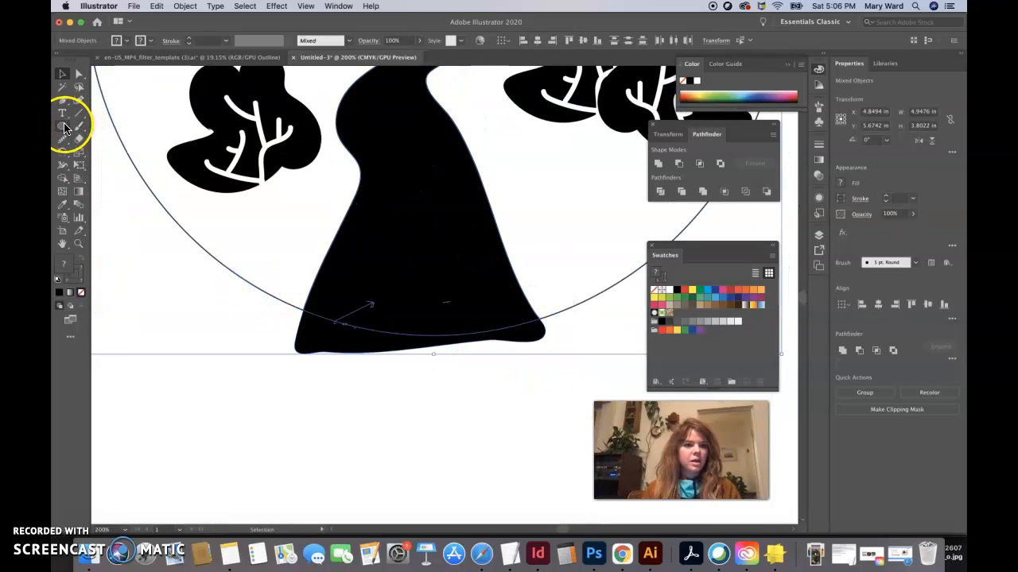
pyautogui.click(63, 180)
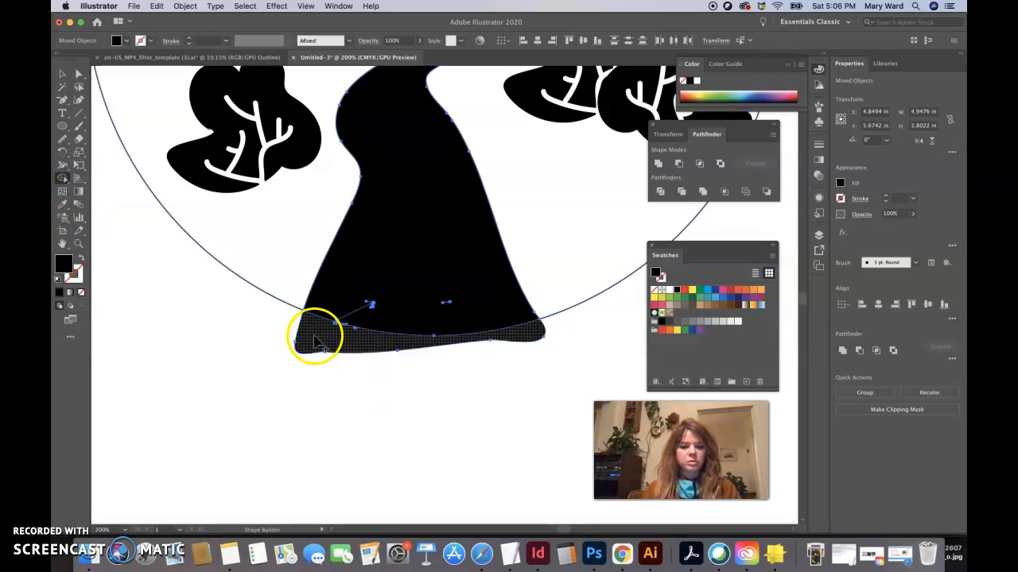
pyautogui.keyDown('alt'); pyautogui.click(425, 344); pyautogui.keyUp('alt')
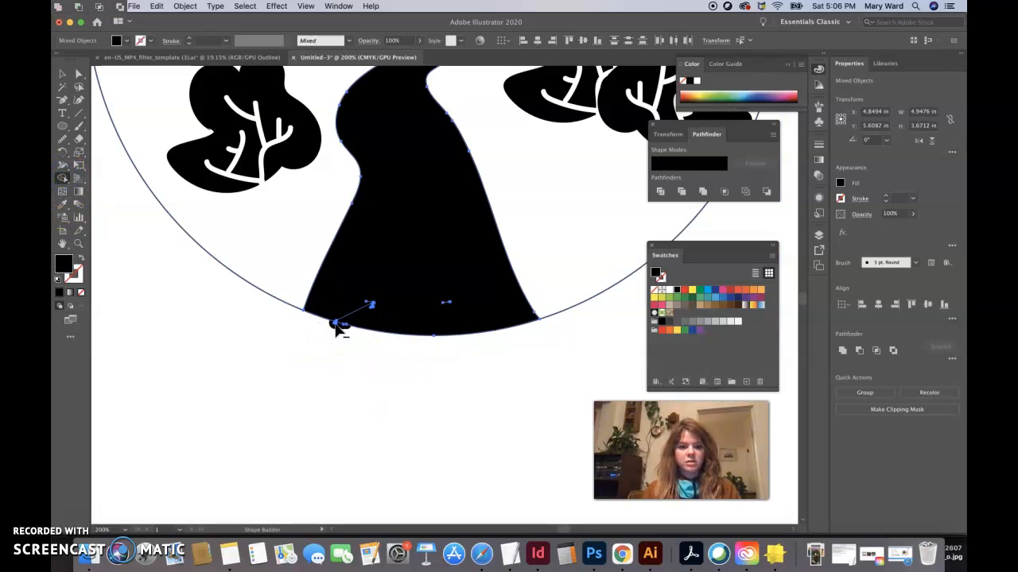
pyautogui.keyDown('alt'); pyautogui.click(343, 329); pyautogui.keyUp('alt')
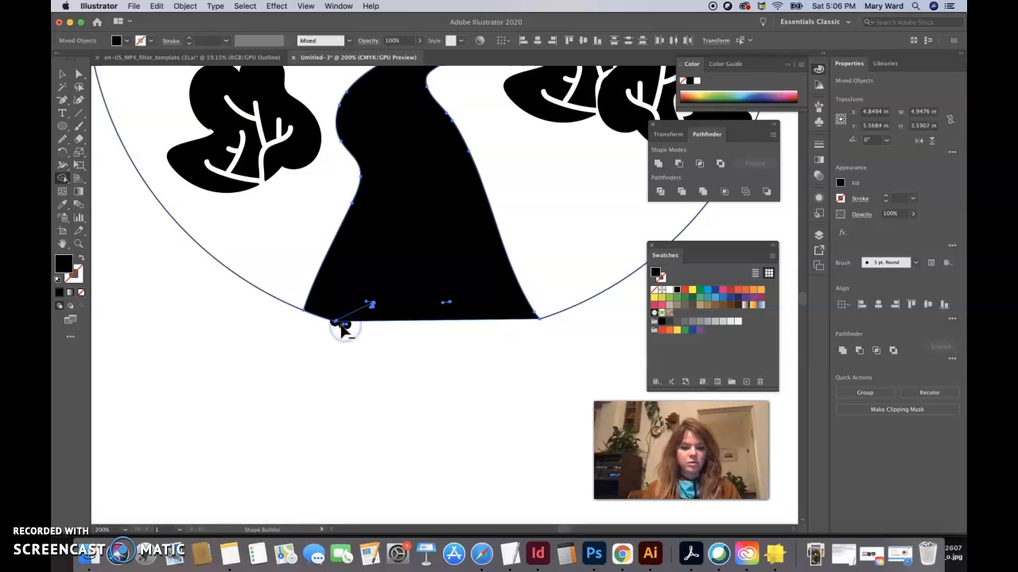
pyautogui.press('super+z')
# Pull the stray brush dots off the trail's bottom edge and delete them.
pyautogui.click(77, 74)
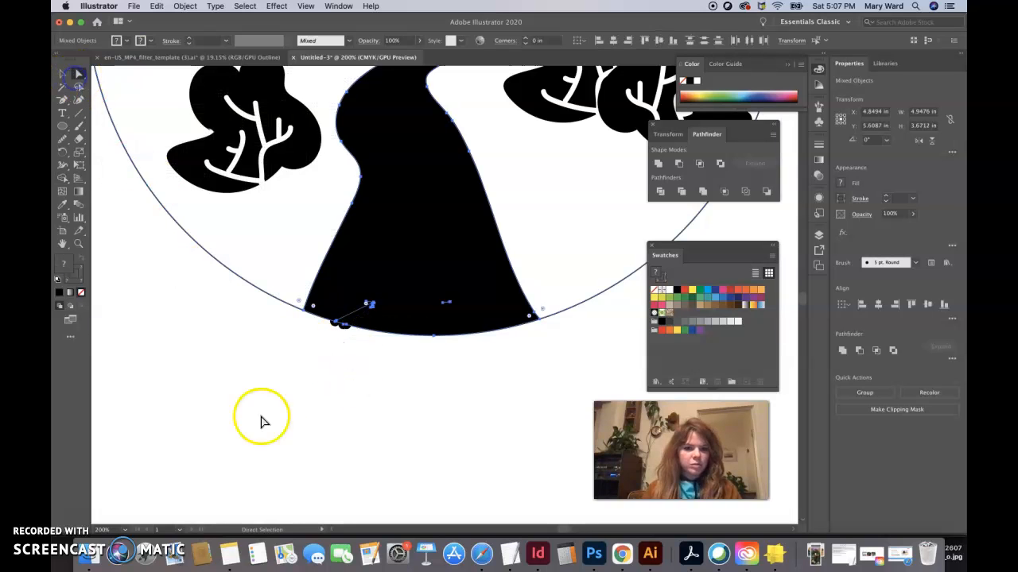
pyautogui.click(280, 437)
pyautogui.click(339, 326)
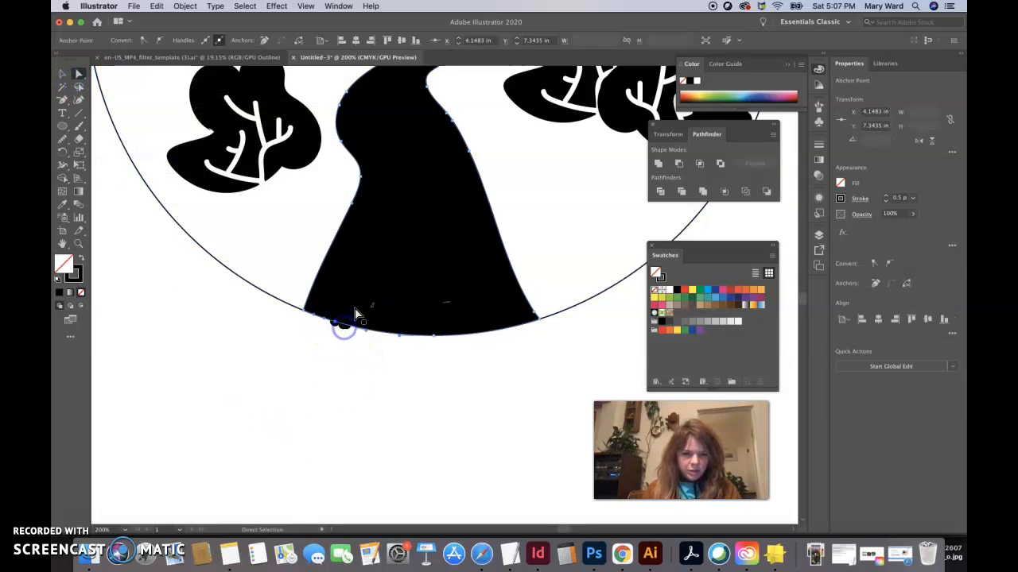
pyautogui.click(355, 316)
pyautogui.click(345, 328)
pyautogui.moveTo(378, 355)
pyautogui.mouseDown()
pyautogui.moveTo(325, 321)
pyautogui.moveTo(334, 374)
pyautogui.moveTo(382, 422)
pyautogui.mouseUp()
pyautogui.press('super+z')
pyautogui.click(343, 330)
pyautogui.moveTo(344, 327); pyautogui.dragTo(348, 432)
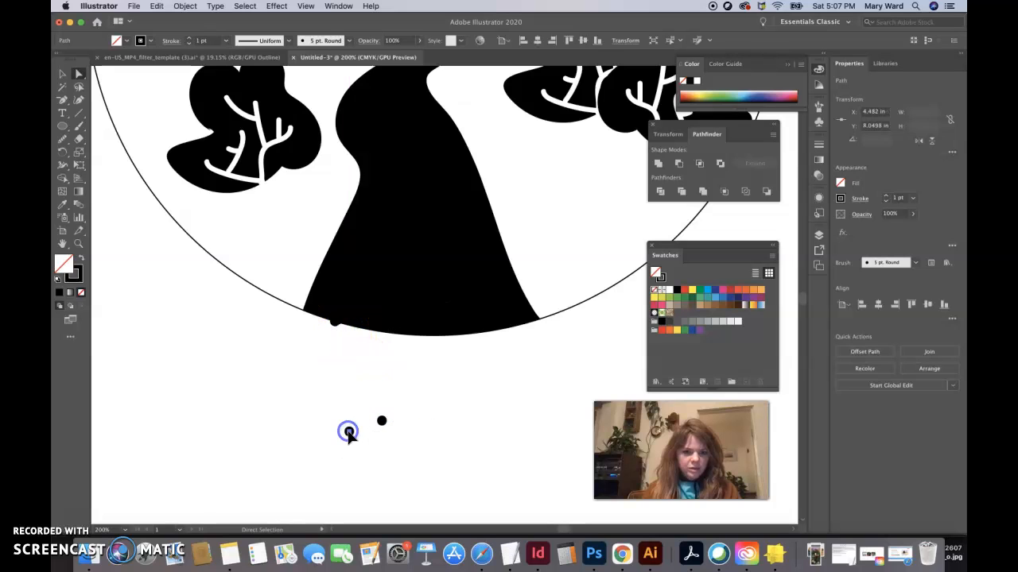
pyautogui.moveTo(335, 327)
pyautogui.mouseDown()
pyautogui.moveTo(336, 422)
pyautogui.moveTo(345, 326)
pyautogui.moveTo(330, 427)
pyautogui.mouseUp()
pyautogui.click(336, 333)
pyautogui.press('Delete')
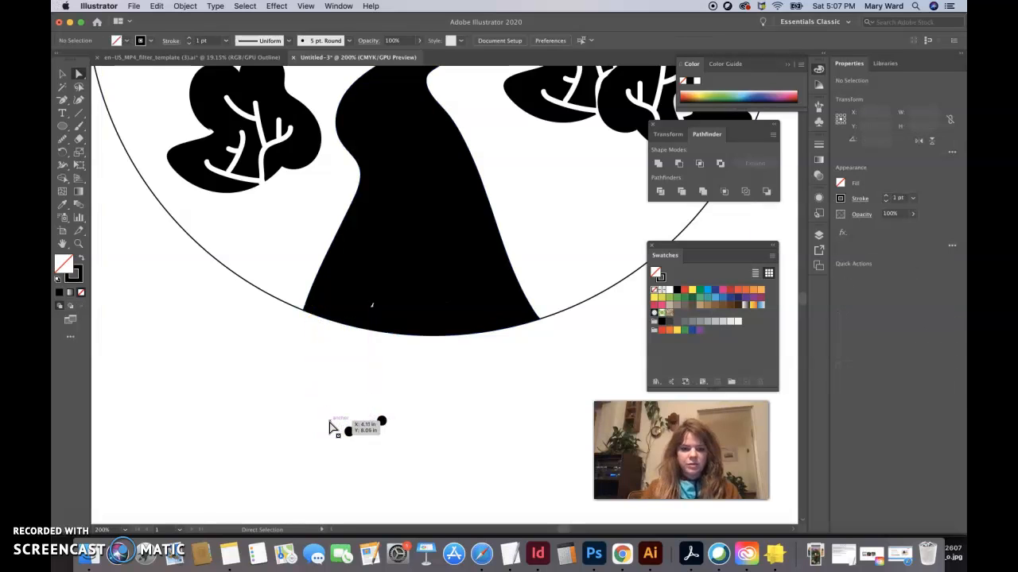
pyautogui.moveTo(372, 306); pyautogui.dragTo(374, 310)
pyautogui.click(483, 451)
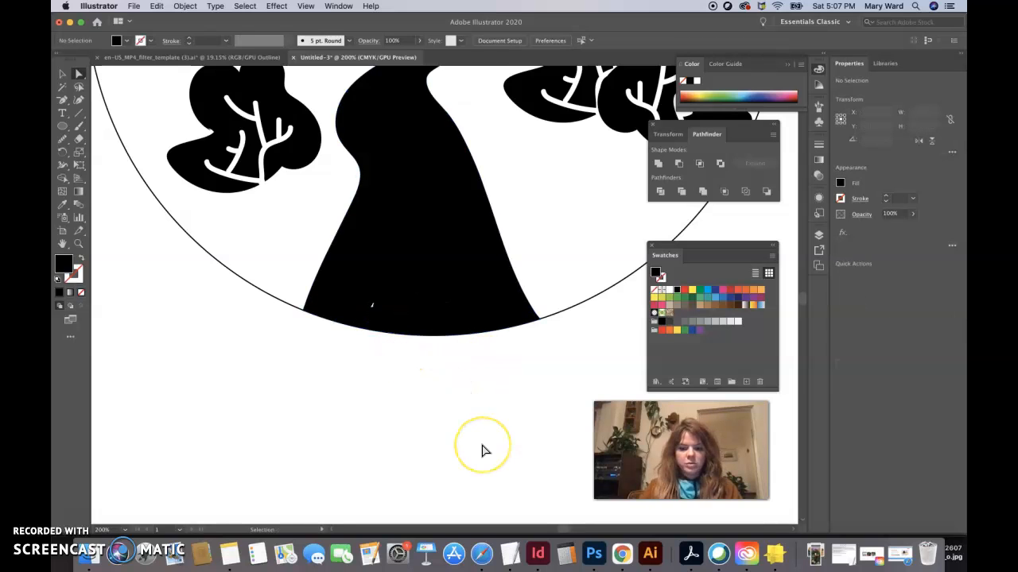
# Fill the ground region right of the trail with dark green and send it behind the trees and bushes.
pyautogui.press('super+0')
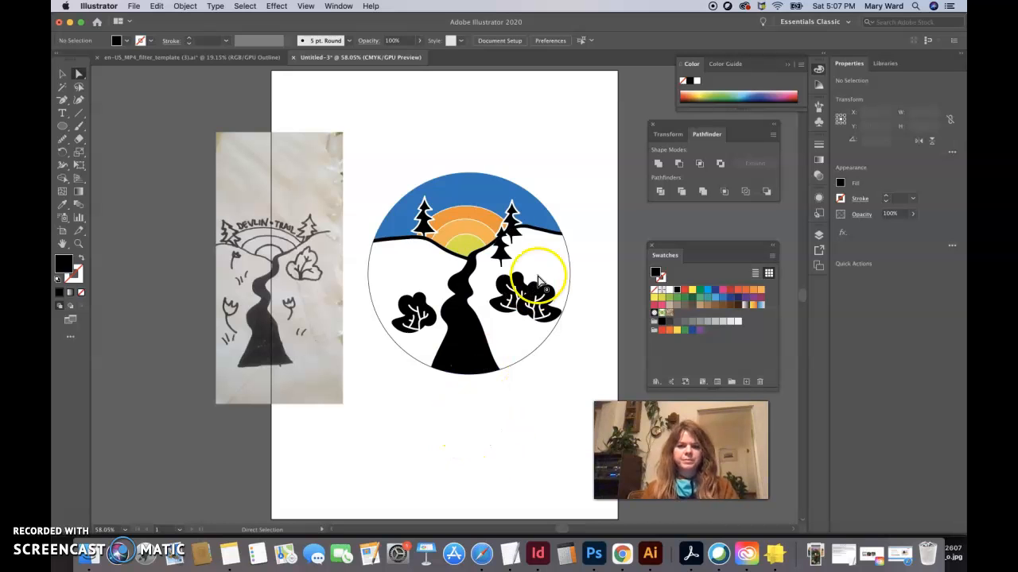
pyautogui.click(568, 261)
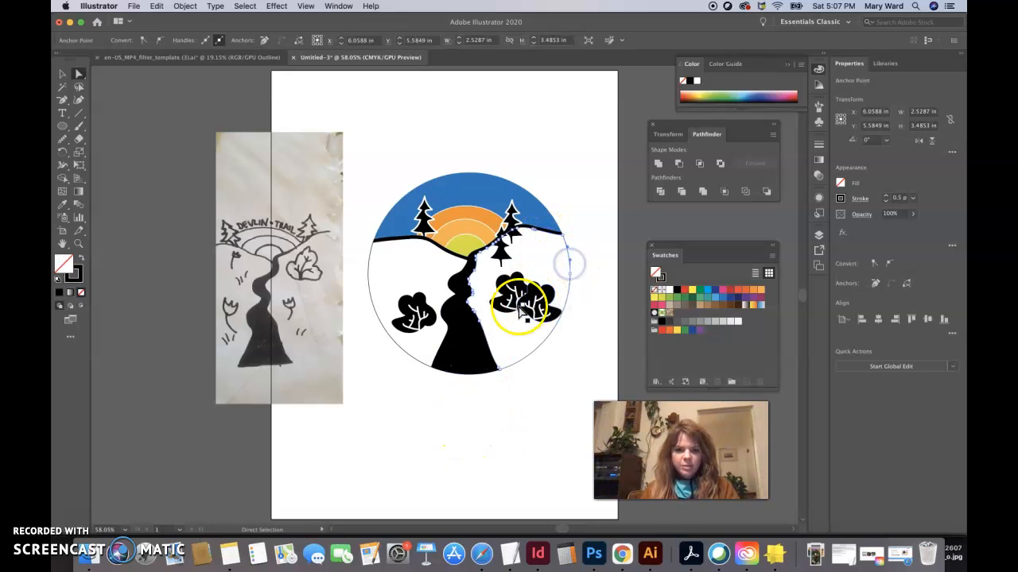
pyautogui.click(694, 301)
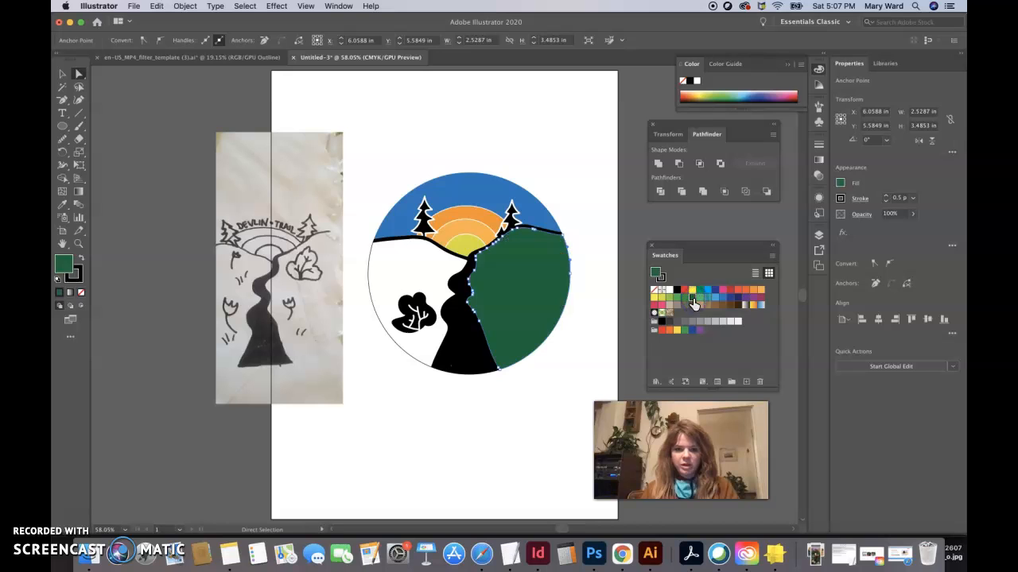
pyautogui.press('super+bracketleft')
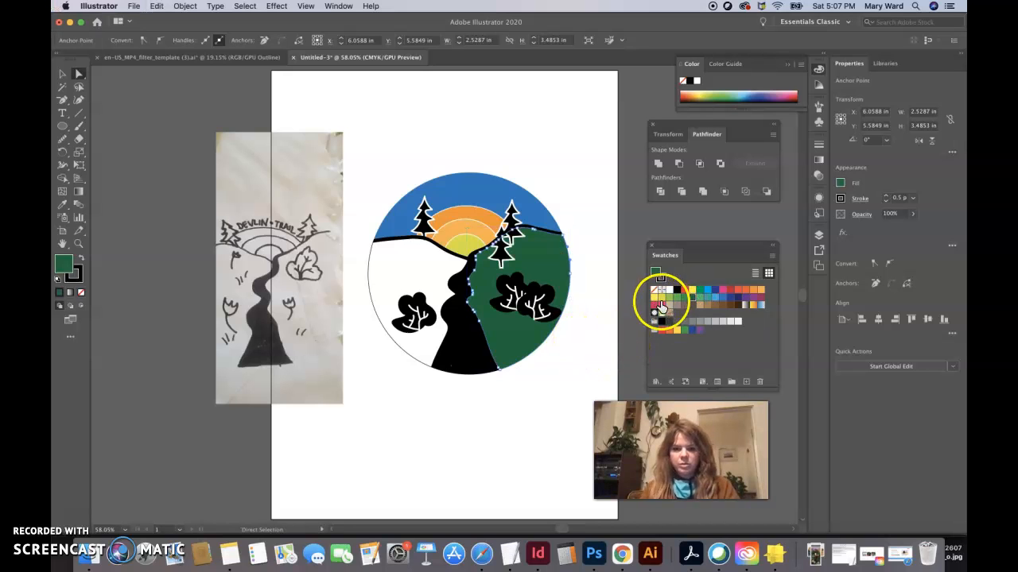
# Fill the ground region left of the trail with tan (C=25 M=40 Y=65 K=0) and send it to the back.
pyautogui.click(445, 267)
pyautogui.click(449, 256)
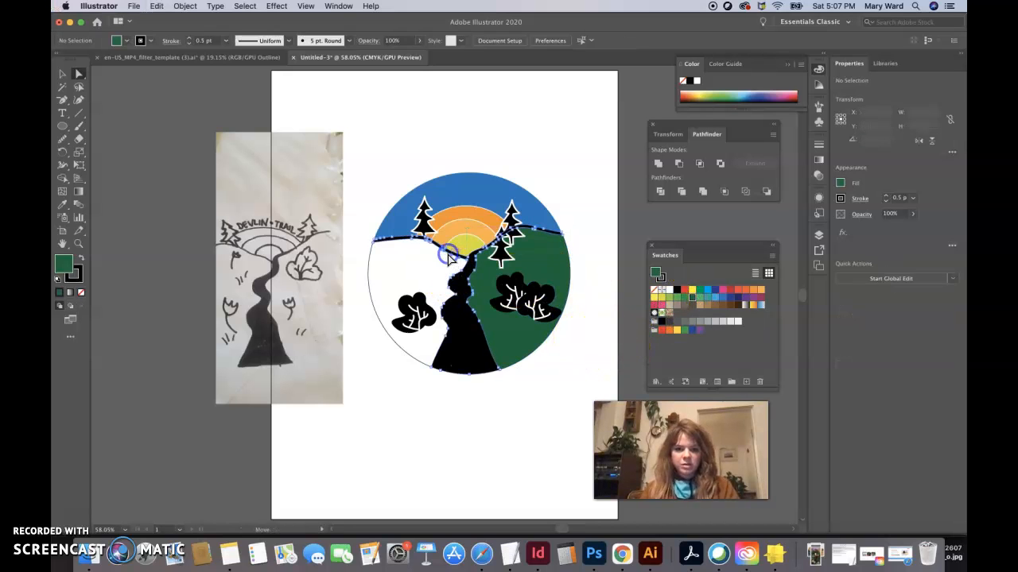
pyautogui.click(374, 307)
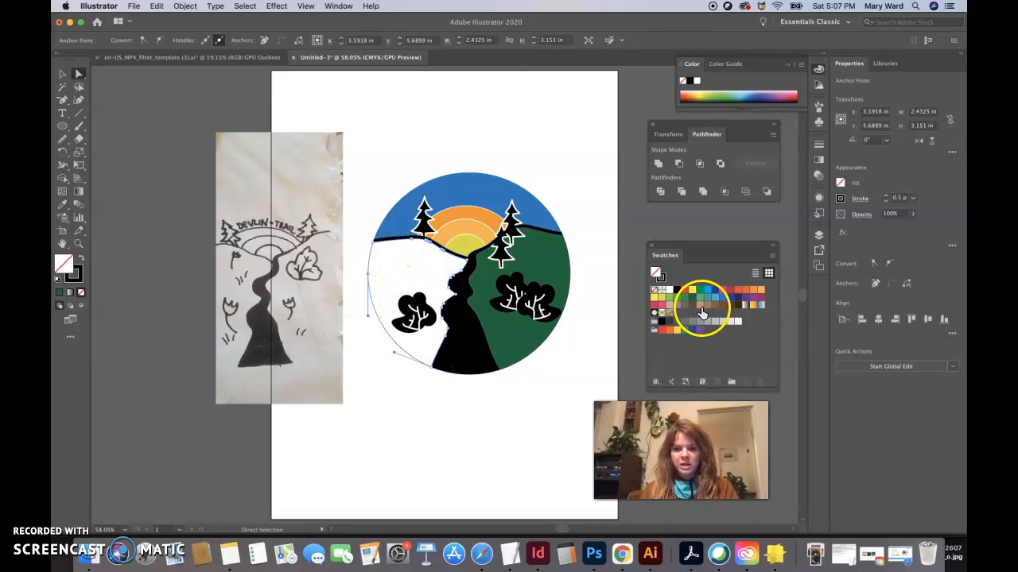
pyautogui.click(699, 307)
pyautogui.press('super+shift+[')
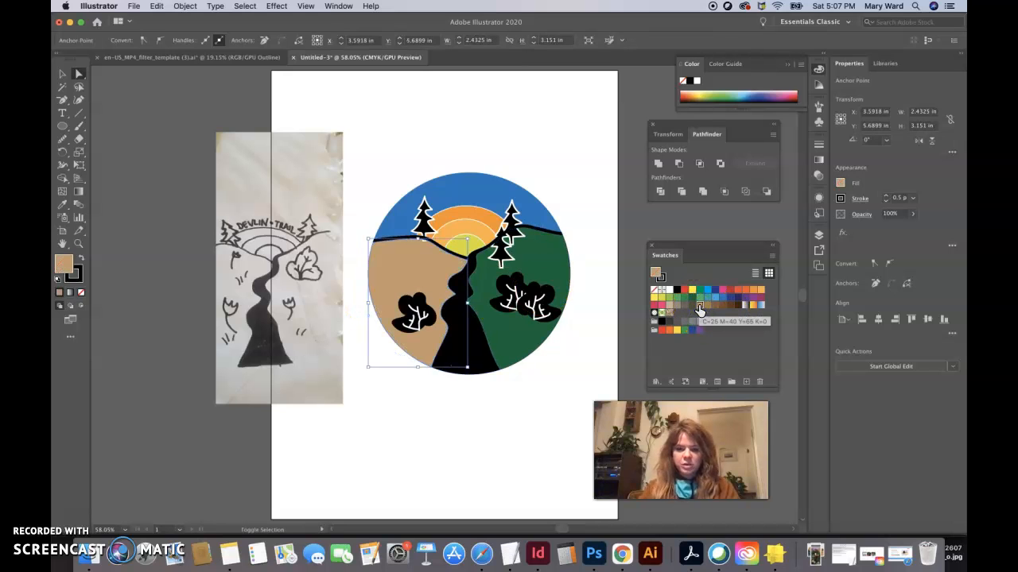
pyautogui.click(505, 411)
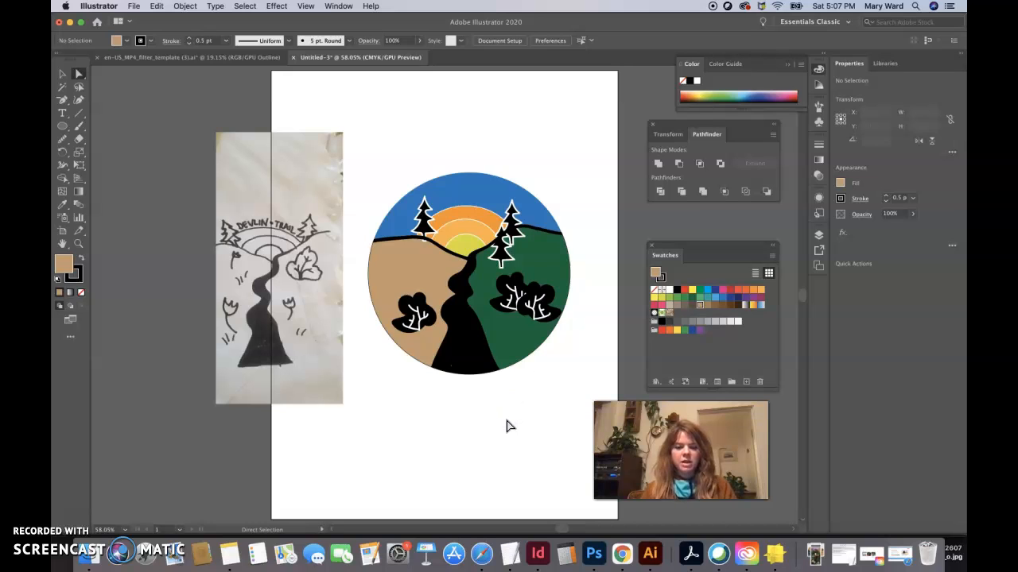
# Give the black trail and horizon shape a white outline.
pyautogui.click(459, 329)
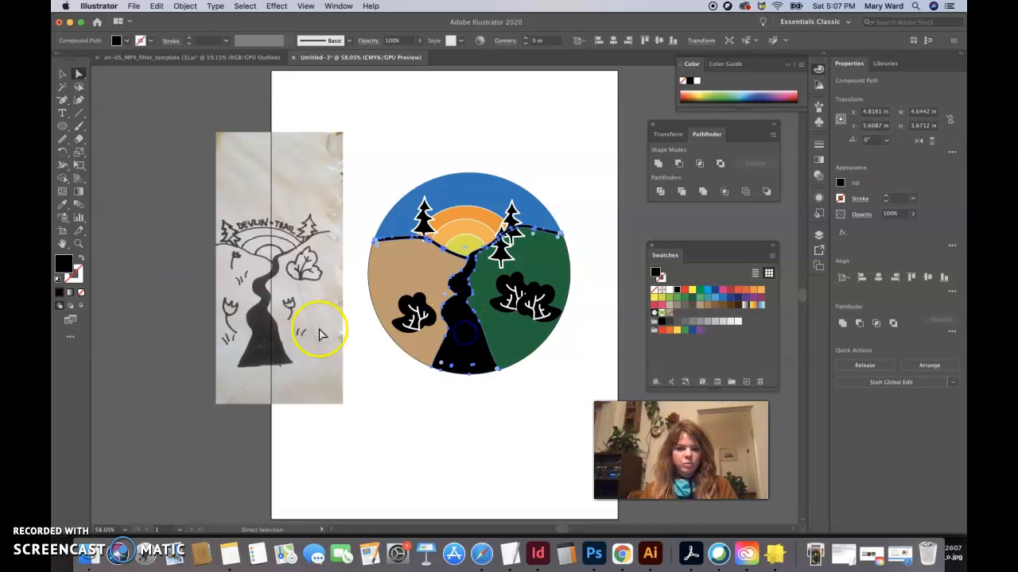
pyautogui.click(669, 290)
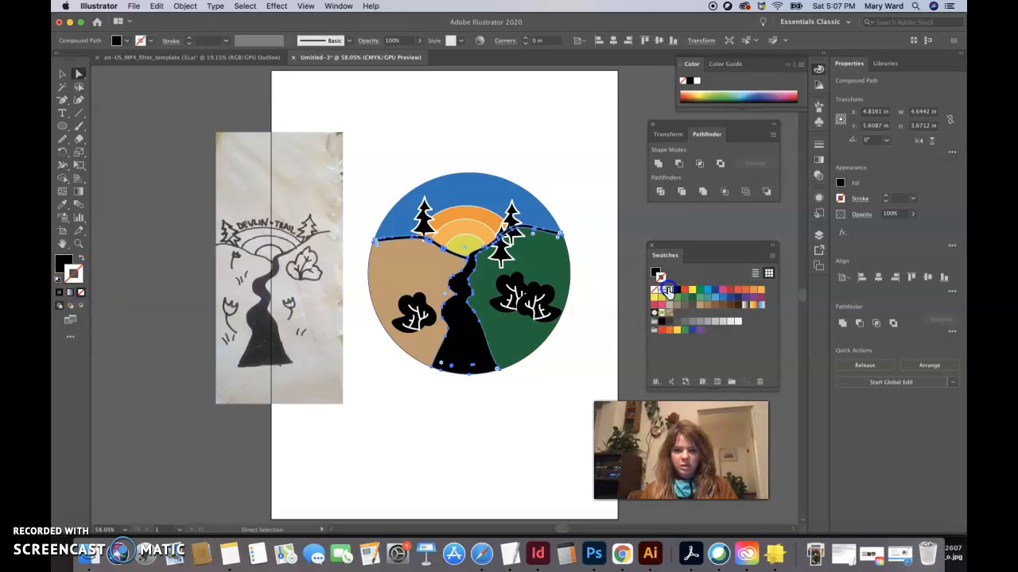
pyautogui.click(533, 403)
# Give the tan and green ground regions and the blue sky white outlines.
pyautogui.click(527, 352)
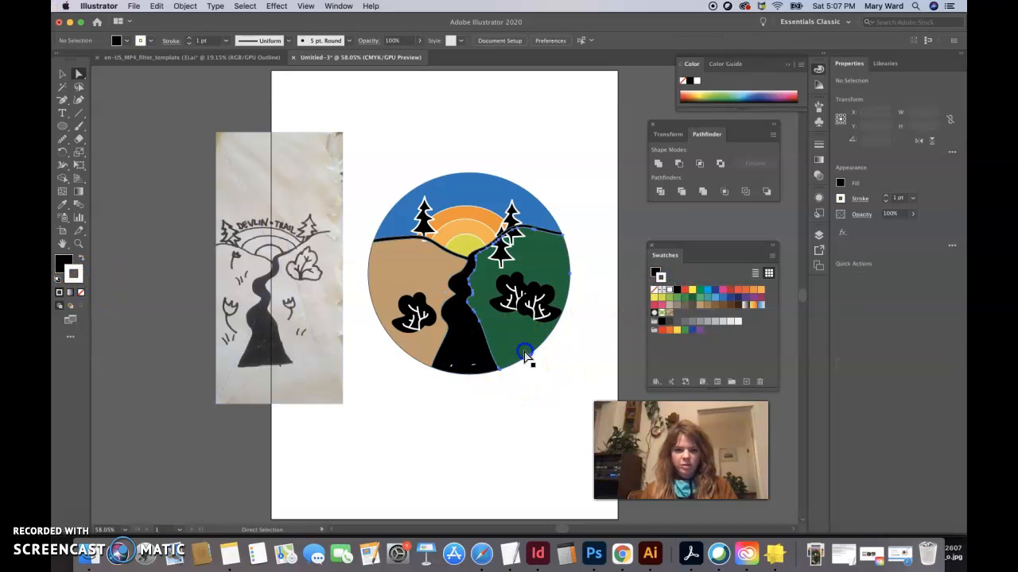
pyautogui.click(382, 309)
pyautogui.keyDown('shift'); pyautogui.click(465, 178); pyautogui.keyUp('shift')
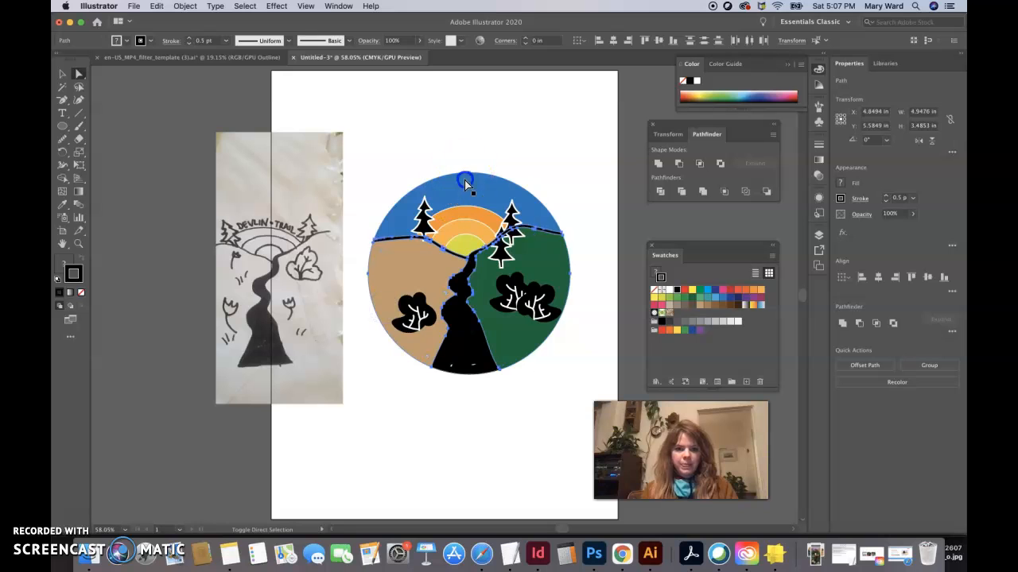
pyautogui.click(573, 365)
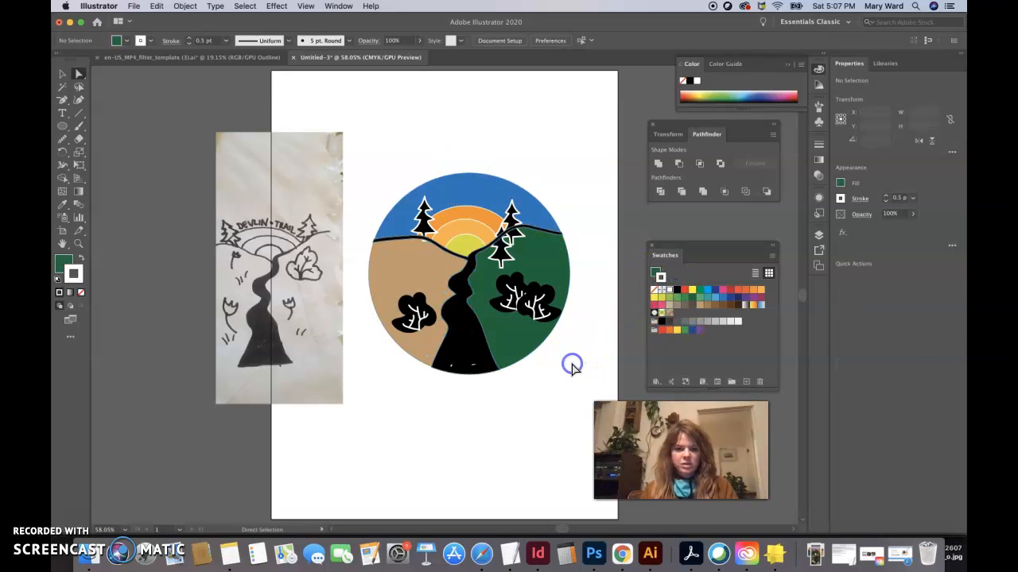
pyautogui.press('super+1')
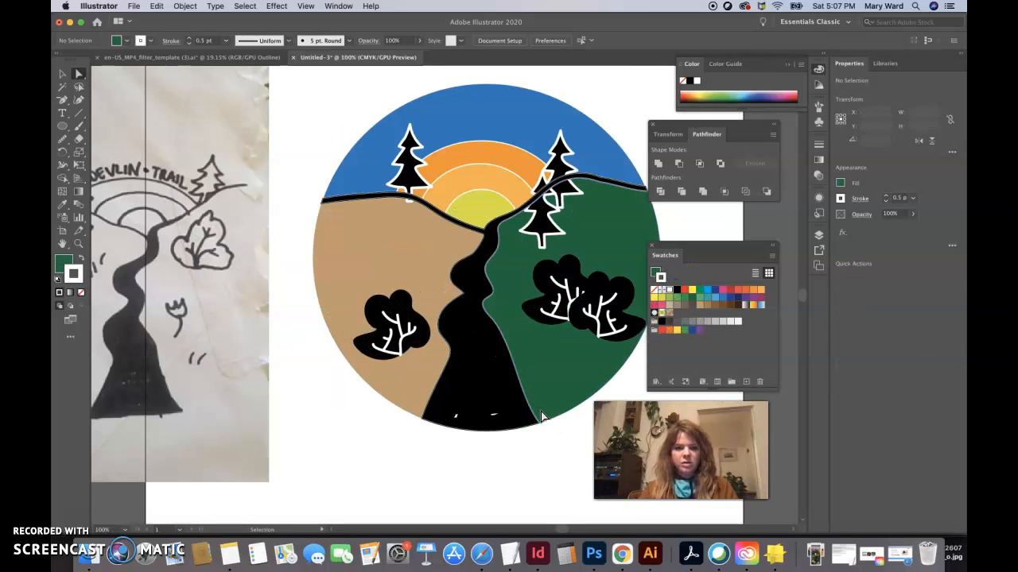
pyautogui.moveTo(536, 482); pyautogui.dragTo(377, 481)
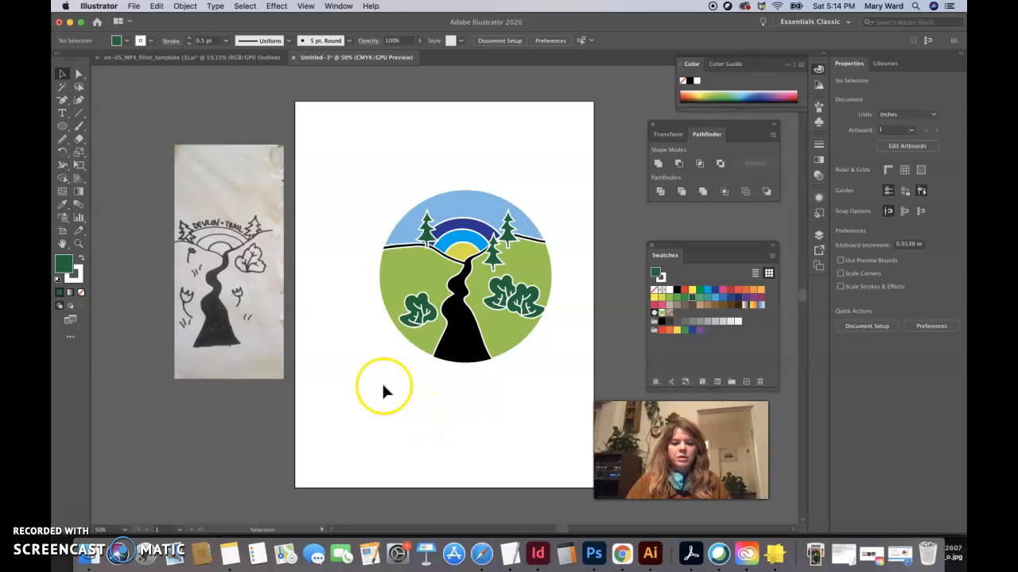
# Draw a circle about 4.88 in wide over the logo with no fill and a black stroke.
pyautogui.click(62, 127)
pyautogui.moveTo(372, 213); pyautogui.dragTo(543, 384)
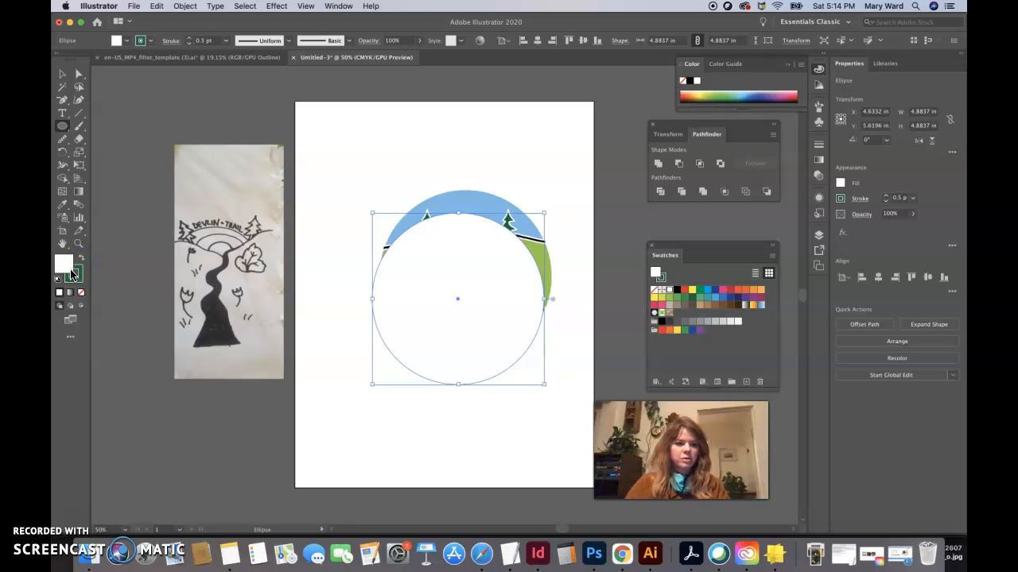
pyautogui.click(80, 292)
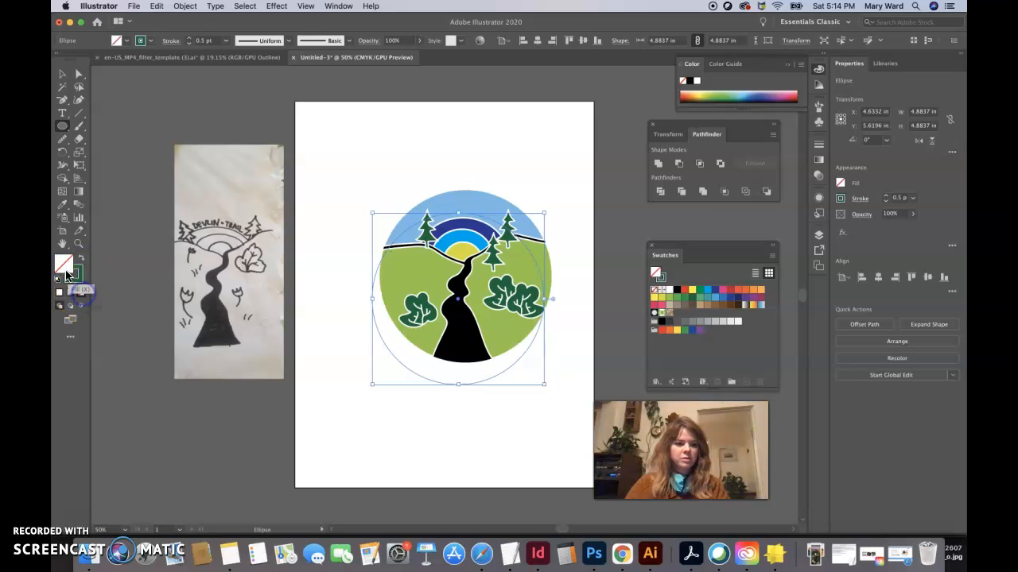
pyautogui.click(78, 275)
pyautogui.click(690, 82)
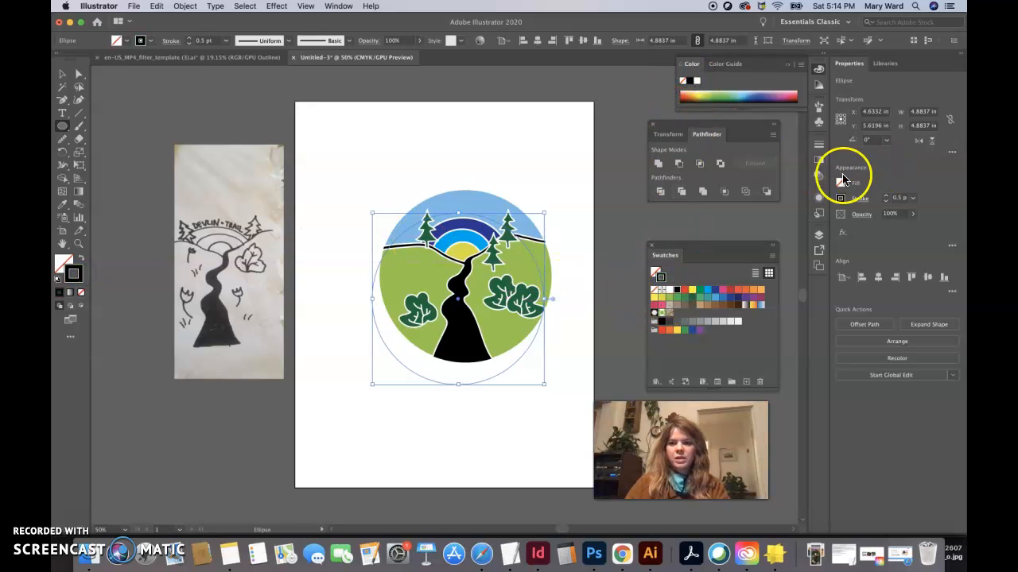
# Set the new circle's stroke weight to 4 pt.
pyautogui.click(888, 199)
pyautogui.click(886, 196)
pyautogui.click(886, 196)
pyautogui.click(886, 196)
pyautogui.click(886, 196)
pyautogui.click(886, 201)
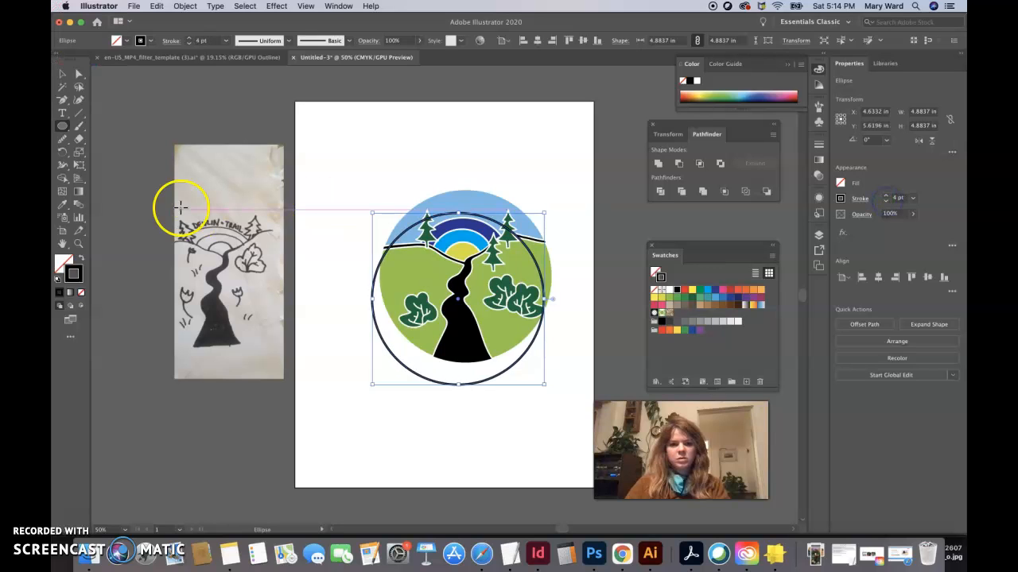
# Align the black ring with the logo's edge and enlarge it to about 4.95 in so it frames the artwork.
pyautogui.click(62, 73)
pyautogui.moveTo(392, 238); pyautogui.dragTo(403, 228)
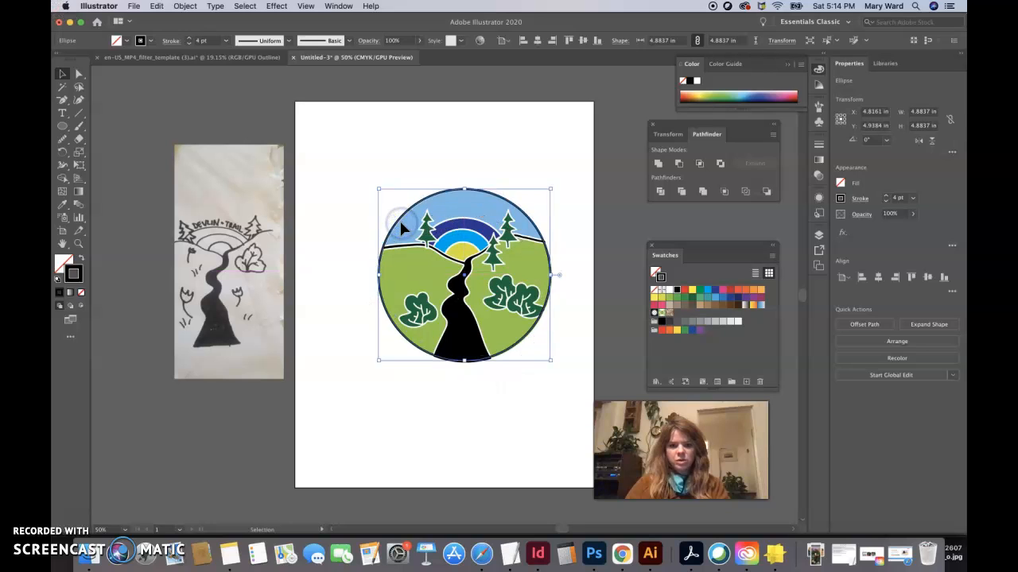
pyautogui.press('Down')
pyautogui.press('Down')
pyautogui.press('Down')
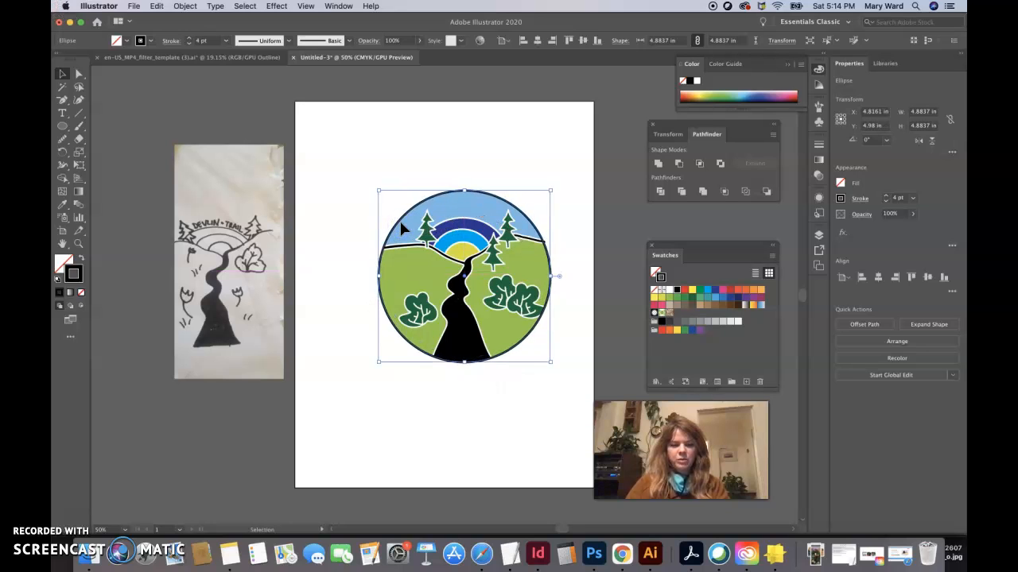
pyautogui.moveTo(549, 192); pyautogui.dragTo(553, 189)
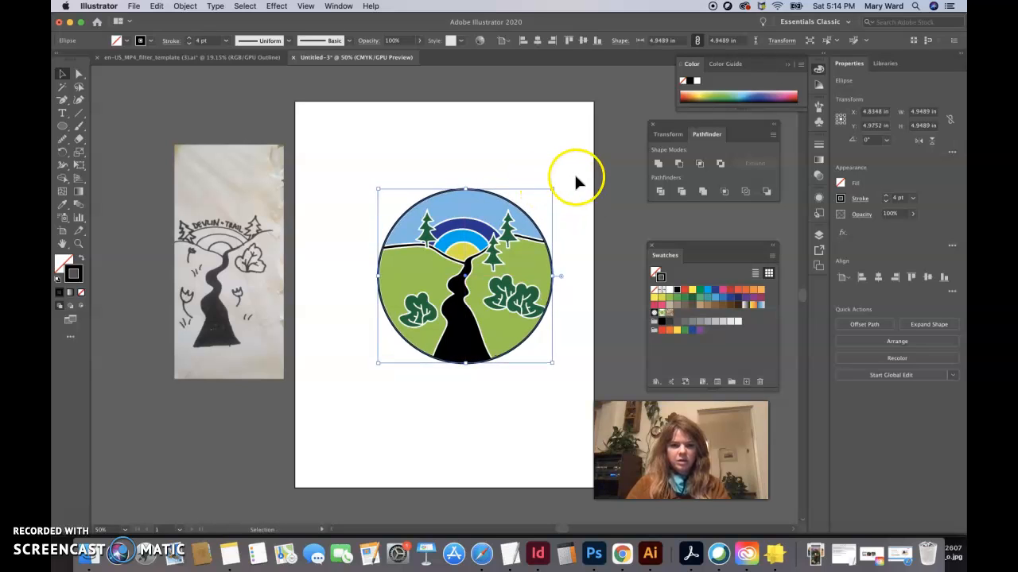
pyautogui.click(583, 388)
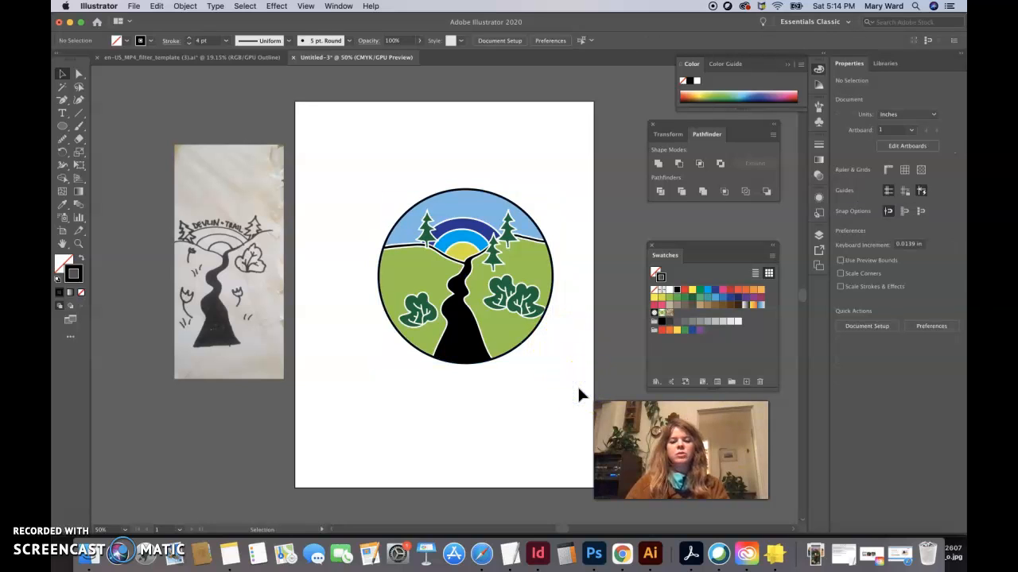
# Move the two bushes right of the trail slightly inward, away from the black ring.
pyautogui.click(539, 322)
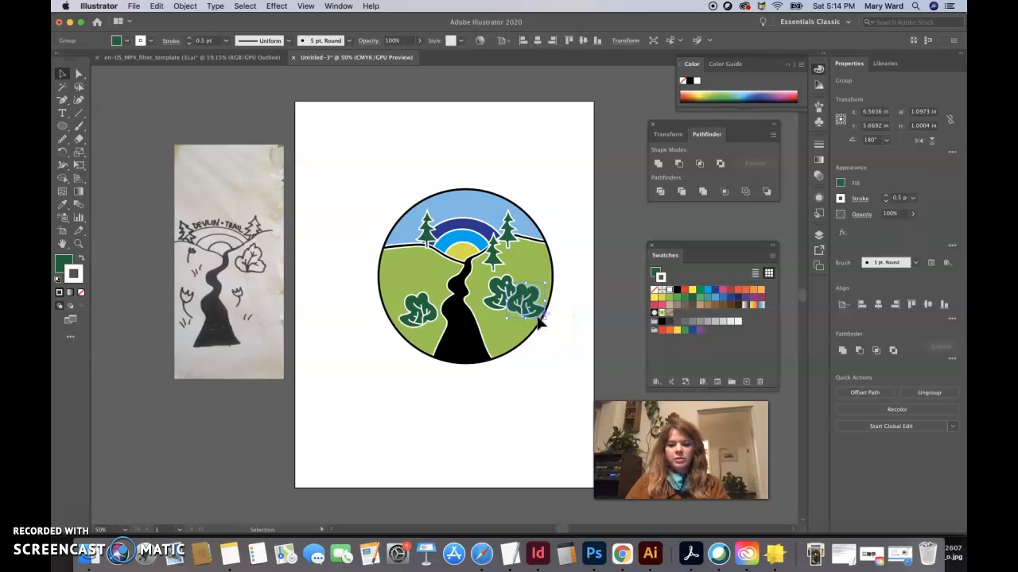
pyautogui.moveTo(540, 322)
pyautogui.mouseDown()
pyautogui.moveTo(566, 341)
pyautogui.moveTo(531, 316)
pyautogui.mouseUp()
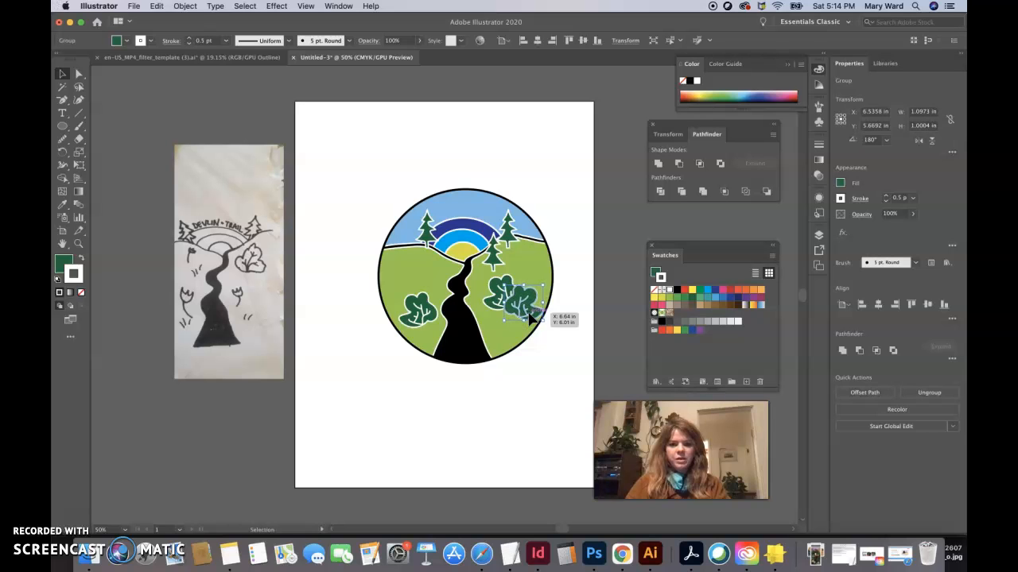
pyautogui.click(573, 371)
pyautogui.moveTo(494, 307); pyautogui.dragTo(491, 307)
pyautogui.click(562, 356)
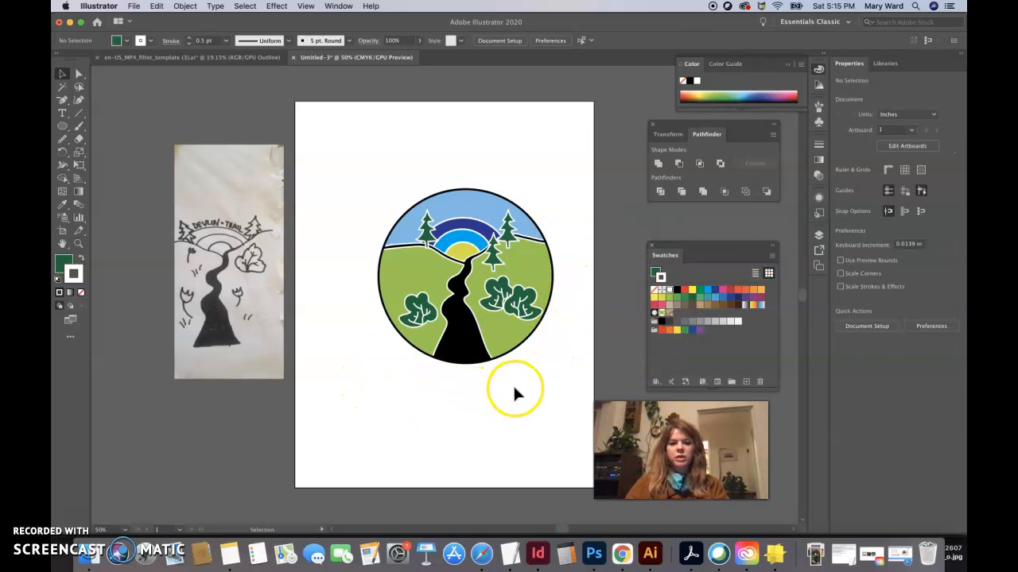
# Group all of the logo artwork inside the ring and activate the Rectangle tool.
pyautogui.press('super+minus')
pyautogui.moveTo(505, 342); pyautogui.dragTo(391, 220)
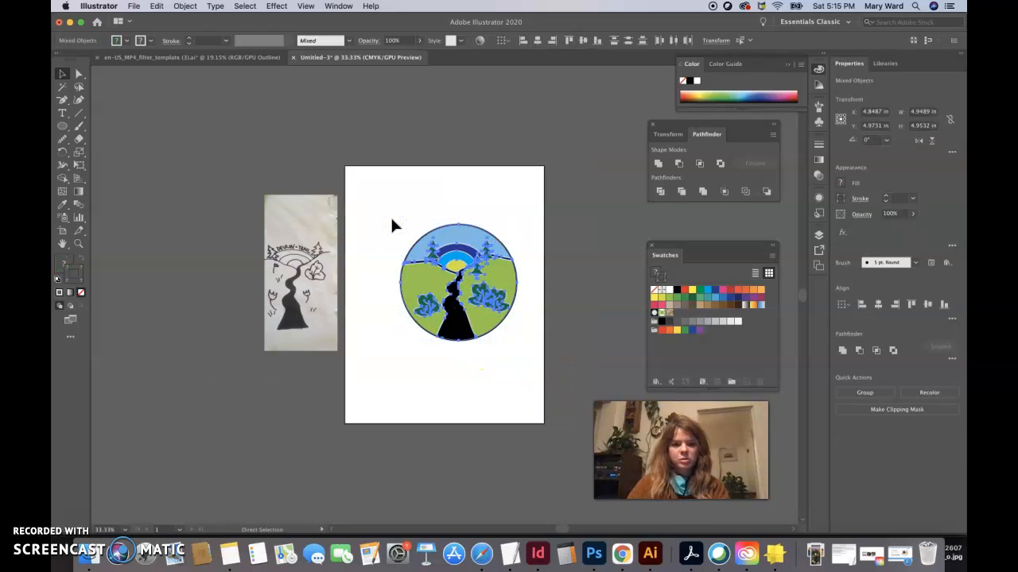
pyautogui.click(363, 252)
pyautogui.click(412, 252)
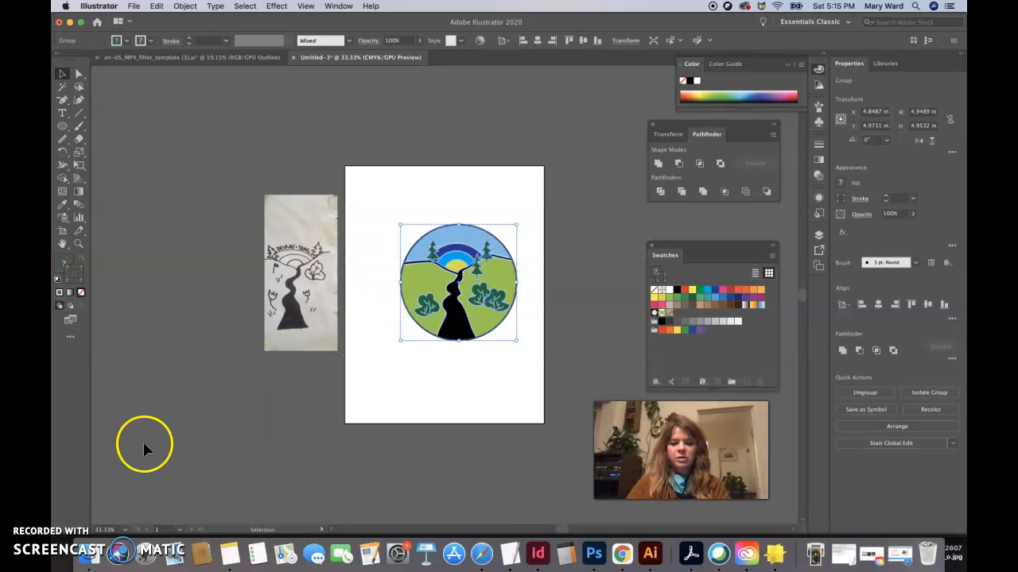
pyautogui.click(62, 126)
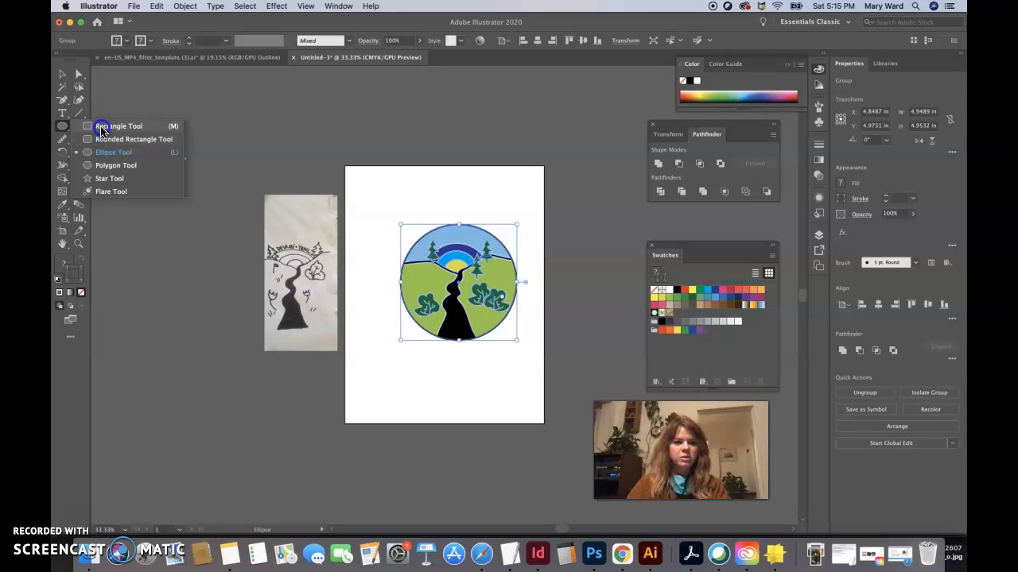
pyautogui.click(101, 127)
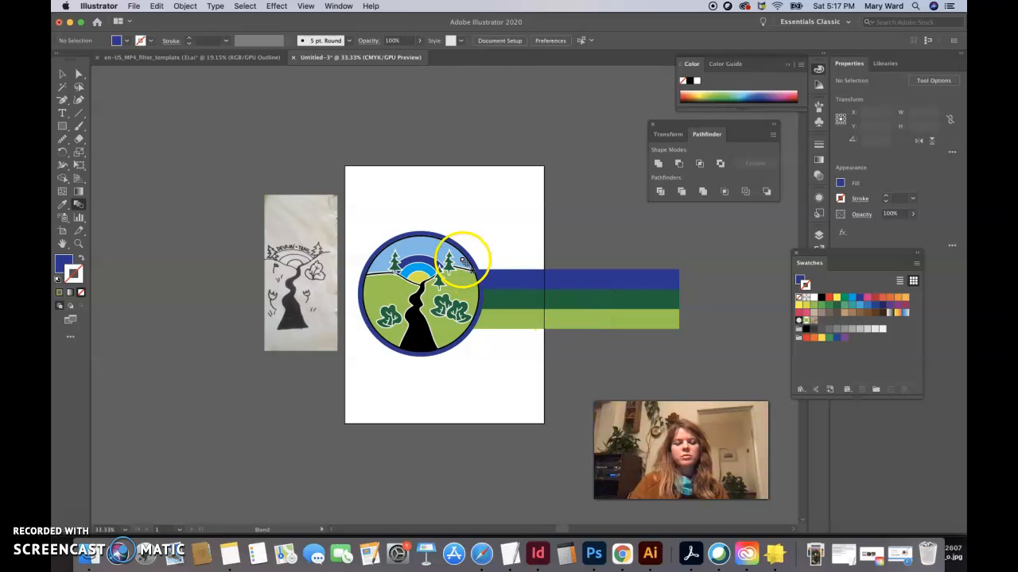
# Save the artwork as GeofilterIllustrationDevlinTrail_2021.ai in Documents, inside the GDSN 240 folder's Snapchat Geofilter > Spring 2021 subfolder, in Adobe Illustrator format.
pyautogui.click(134, 7)
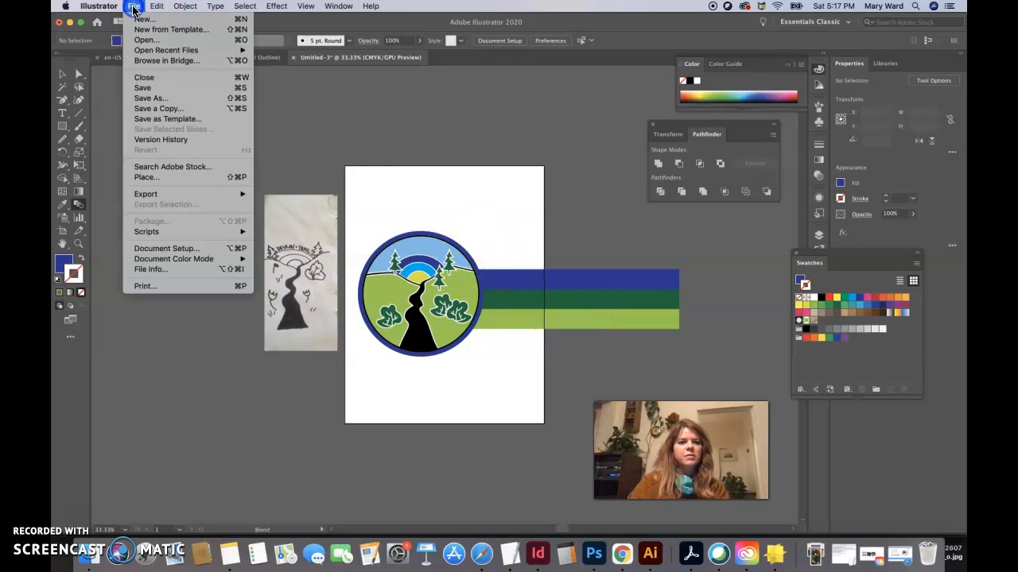
pyautogui.click(151, 99)
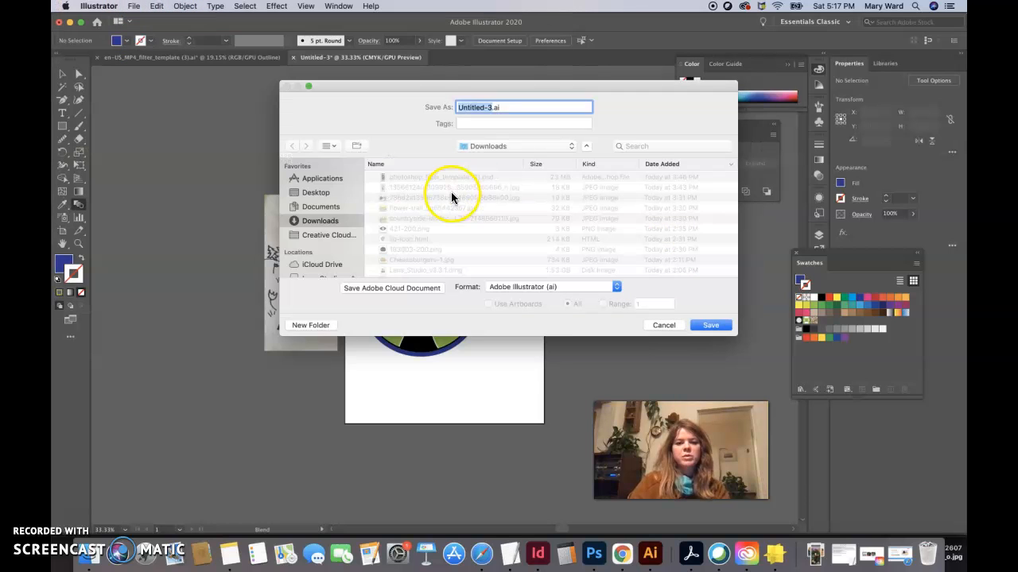
pyautogui.click(314, 207)
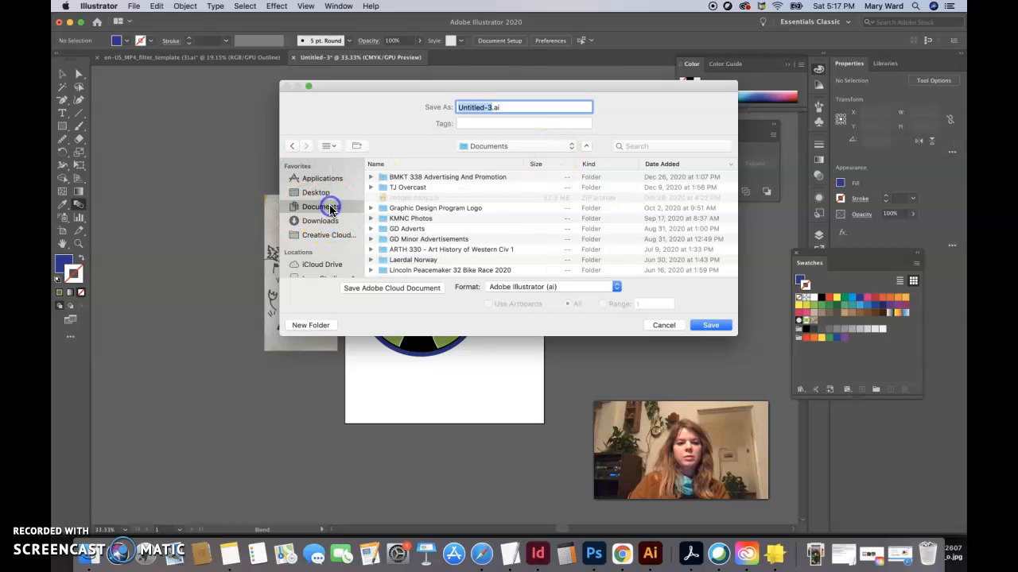
pyautogui.scroll(-5, 405, 214)
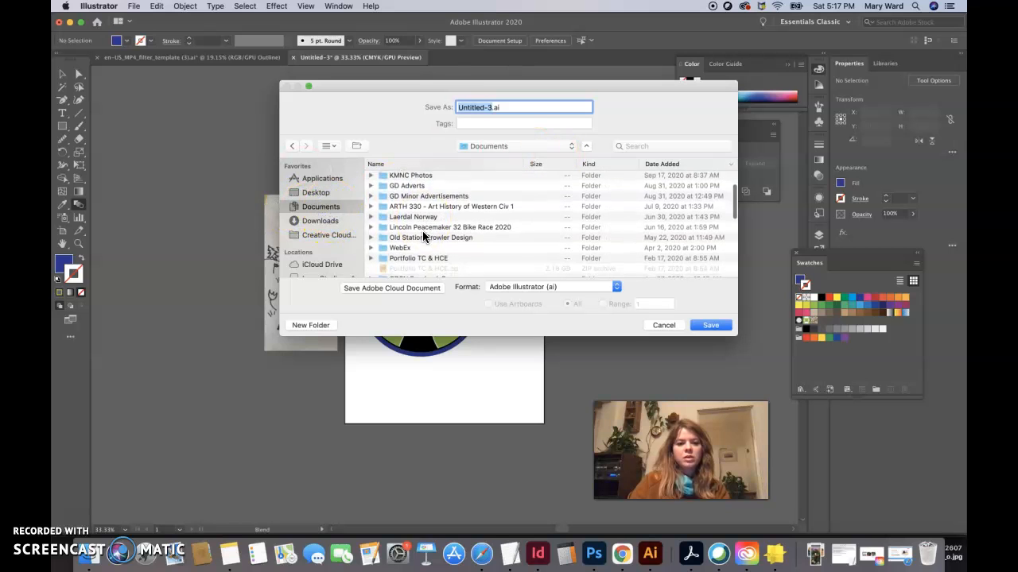
pyautogui.scroll(-2, 423, 236)
pyautogui.doubleClick(420, 242)
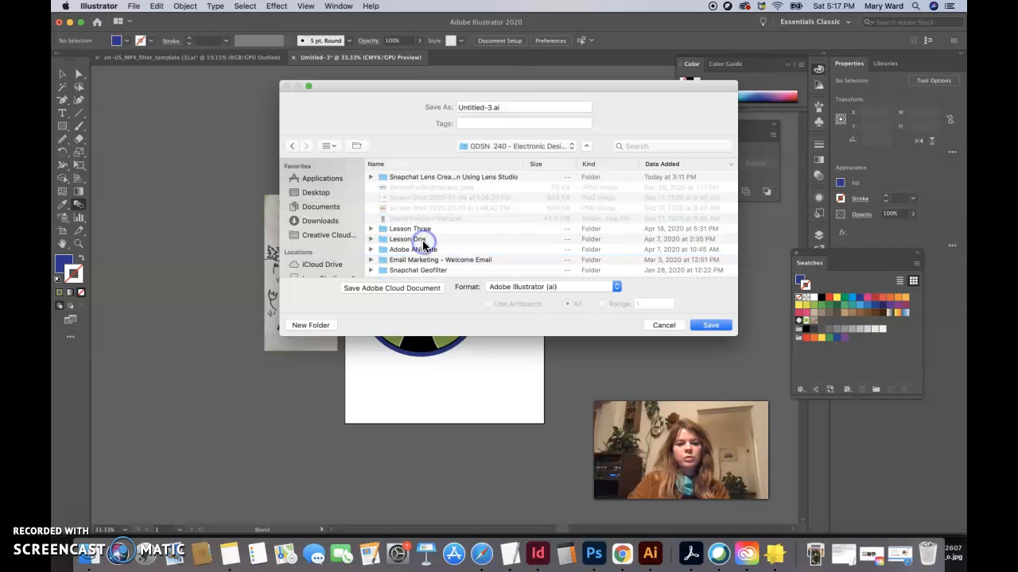
pyautogui.scroll(-2, 445, 243)
pyautogui.click(427, 251)
pyautogui.doubleClick(428, 251)
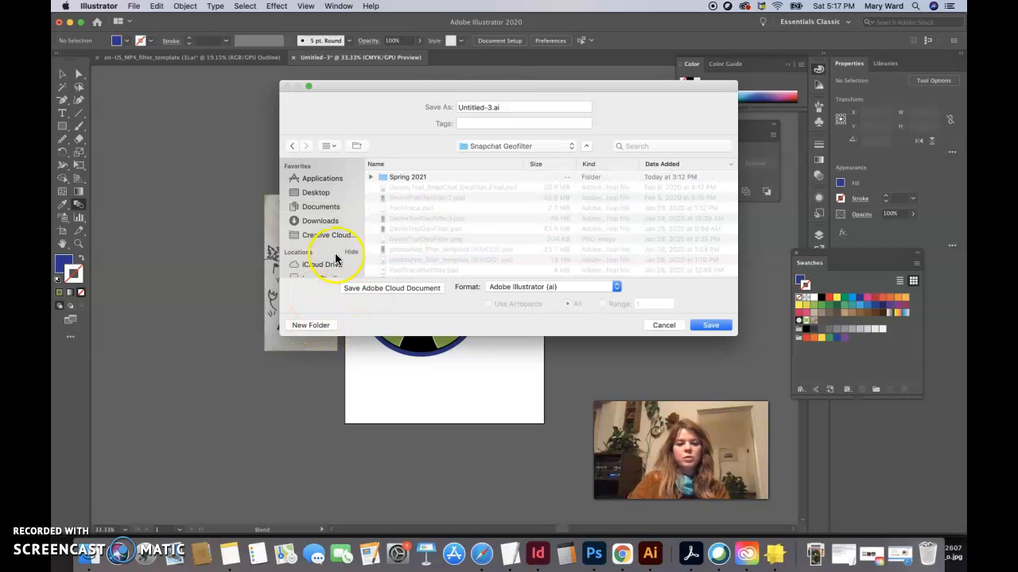
pyautogui.doubleClick(406, 177)
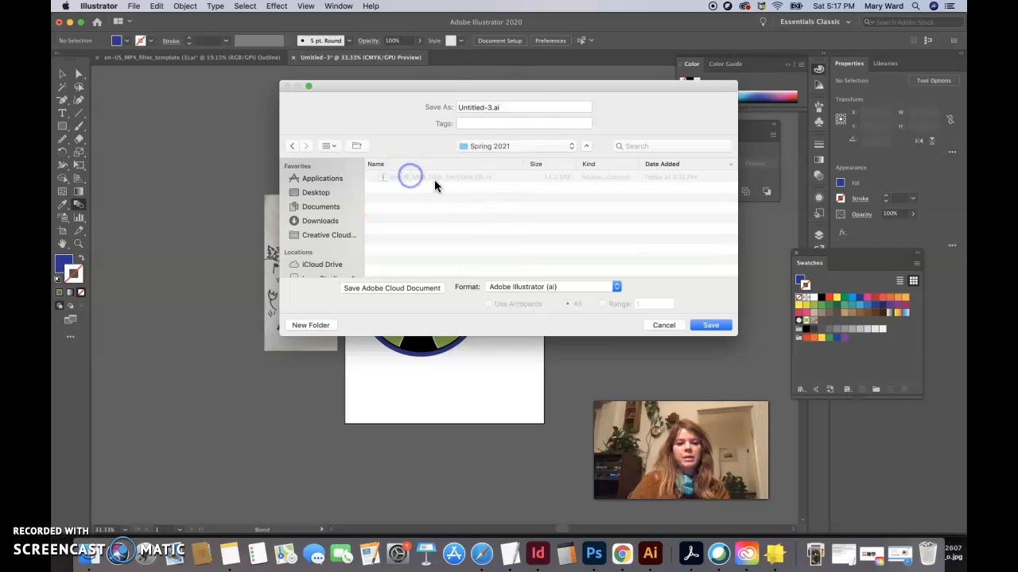
pyautogui.click(492, 104)
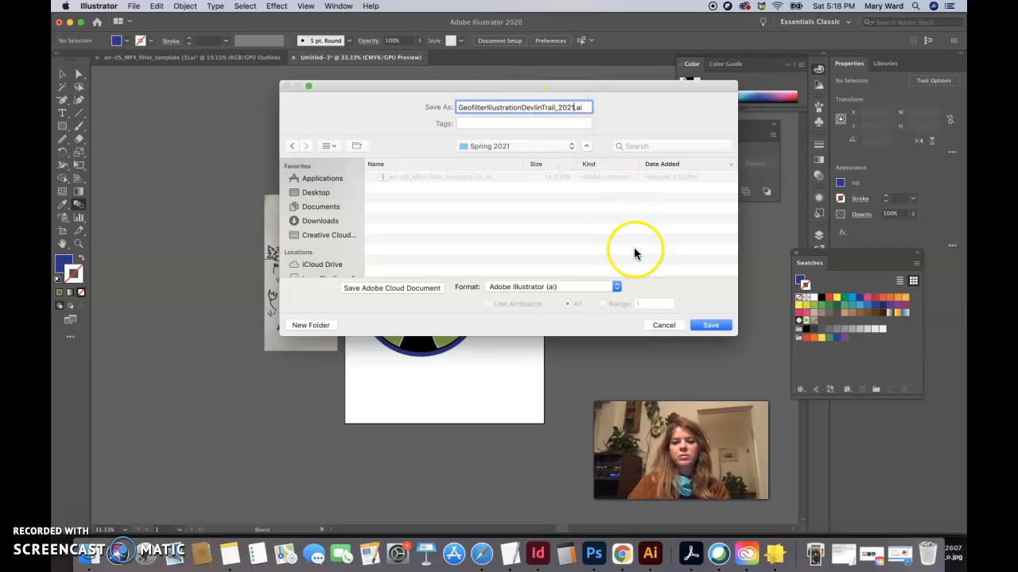
pyautogui.click(711, 326)
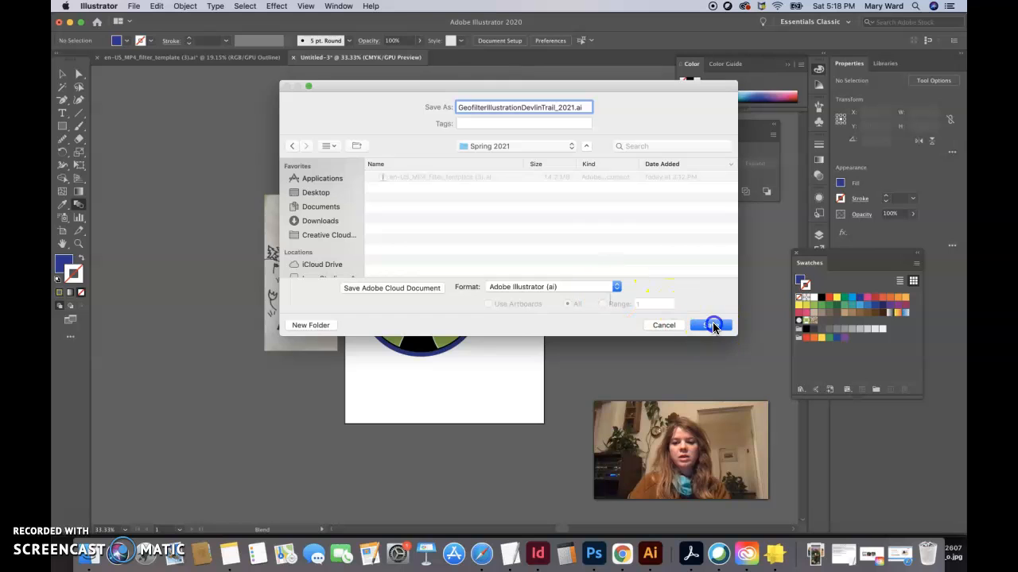
# Confirm the Illustrator save options and export the artwork as GeofilterIllustrationDevlinTrail_2021.png into the Spring 2021 folder, using all artboards.
pyautogui.click(644, 428)
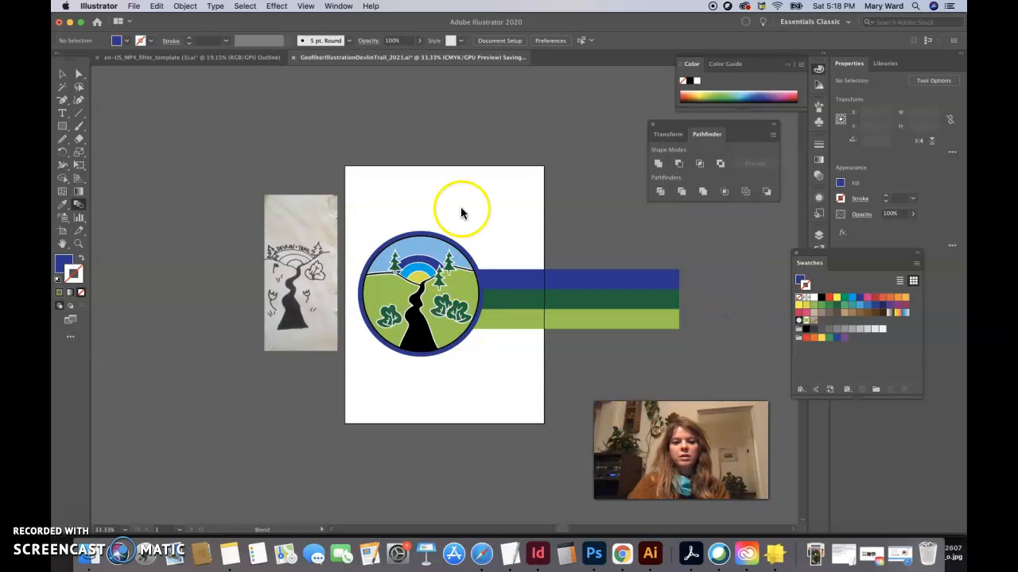
pyautogui.click(99, 5)
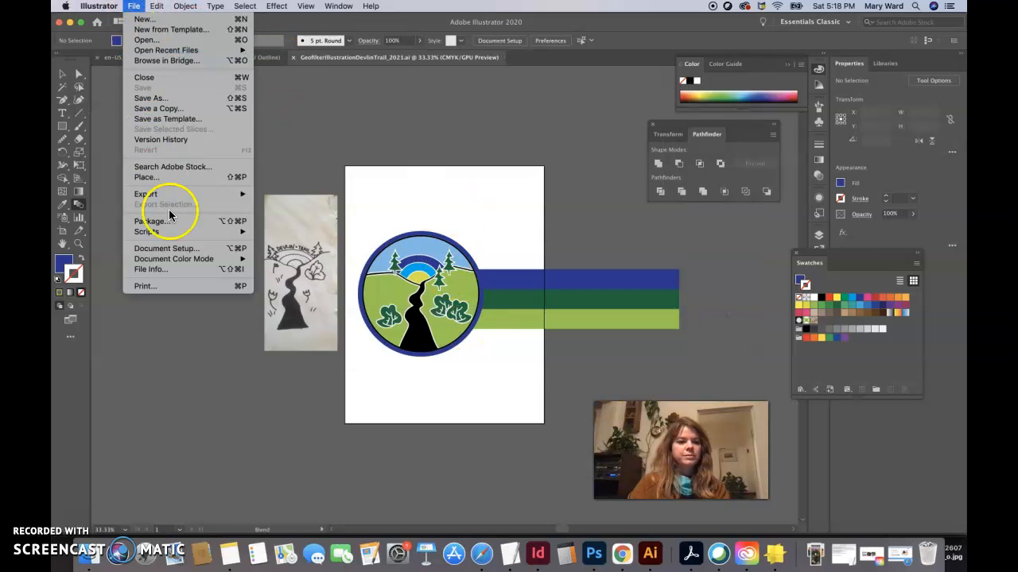
pyautogui.moveTo(166, 192)
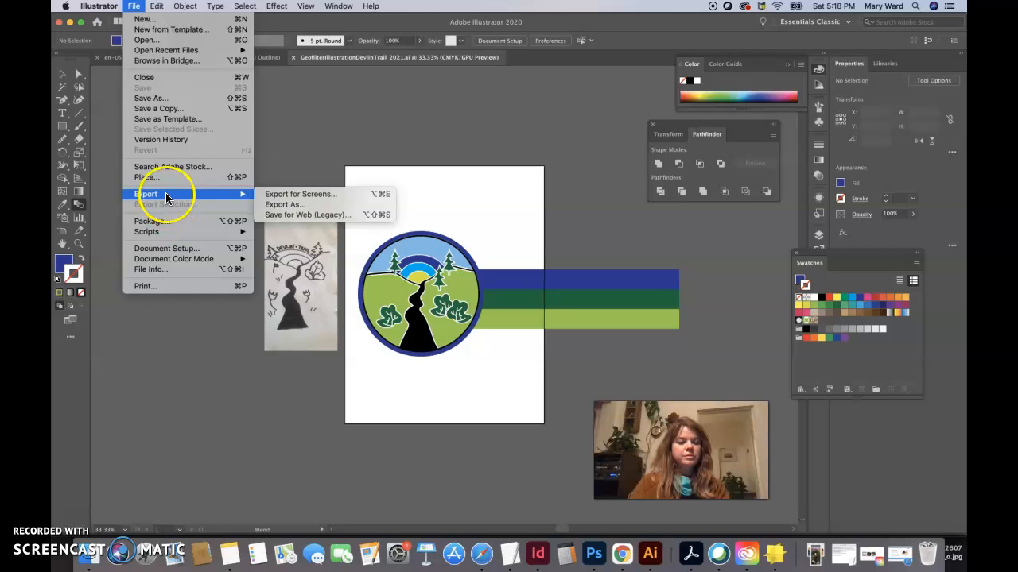
pyautogui.click(270, 204)
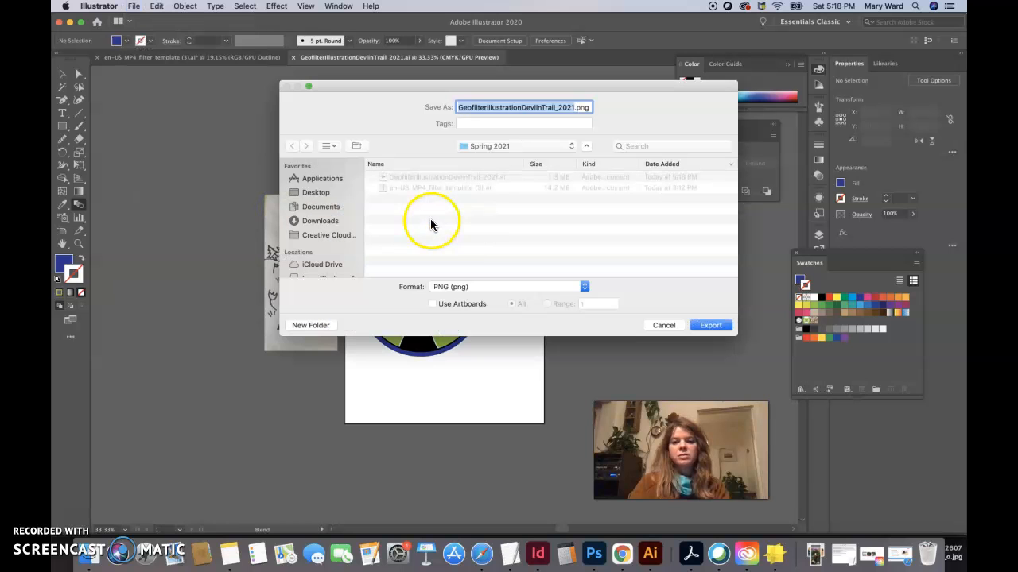
pyautogui.click(433, 305)
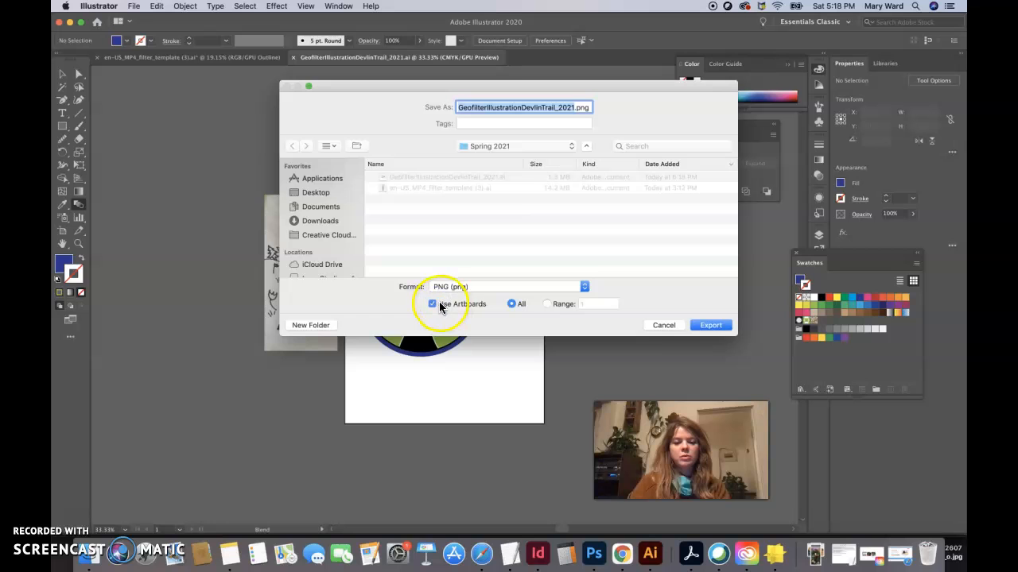
pyautogui.moveTo(362, 86); pyautogui.dragTo(423, 87)
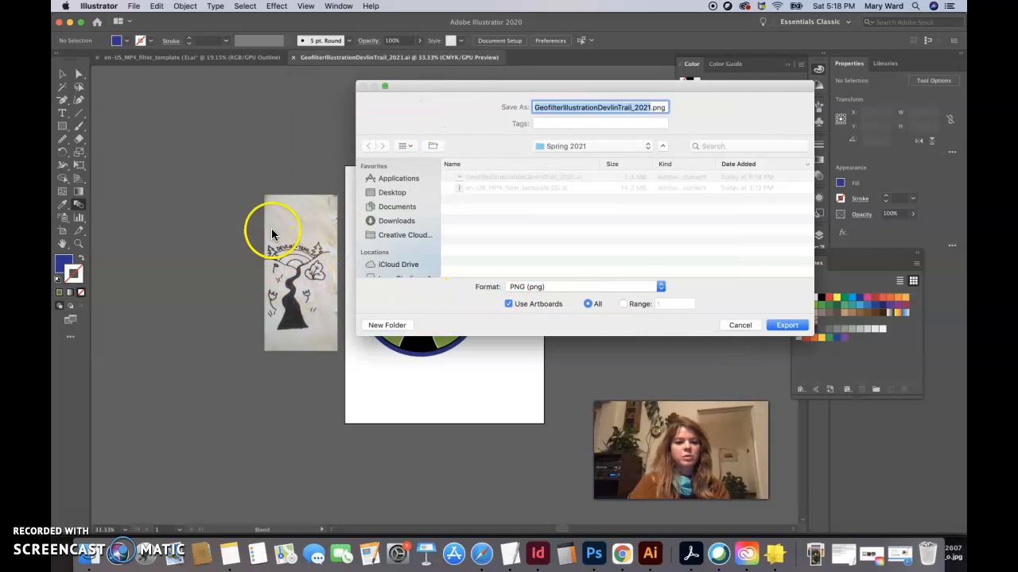
pyautogui.click(786, 326)
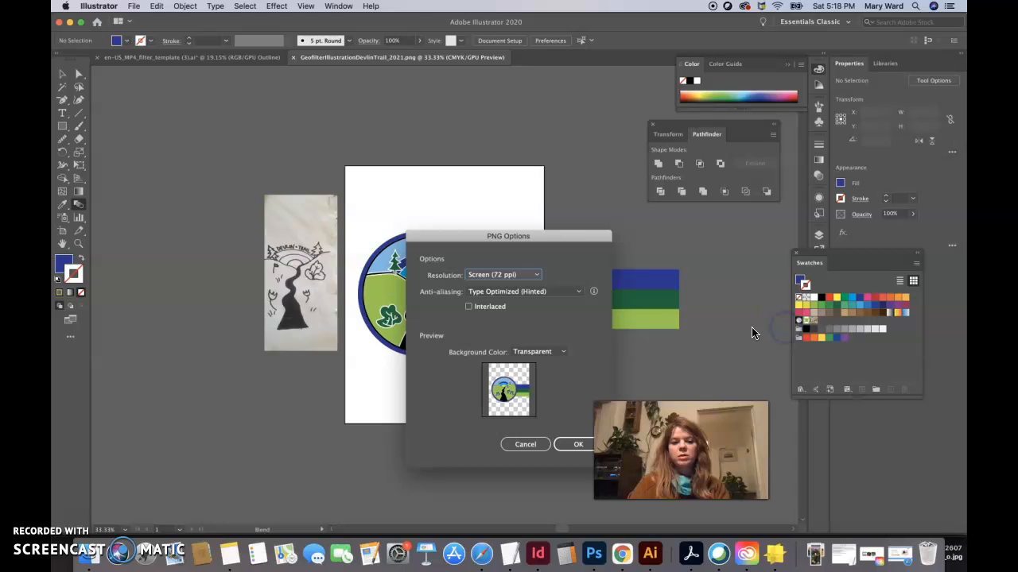
# Set the PNG resolution to Medium (150 ppi) and complete the export.
pyautogui.click(501, 274)
pyautogui.click(502, 328)
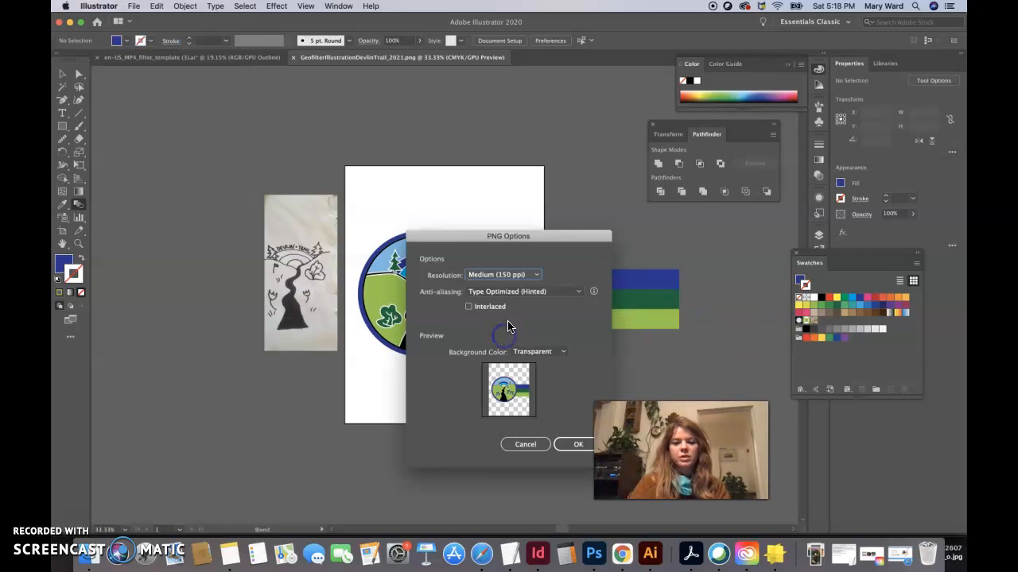
pyautogui.click(579, 446)
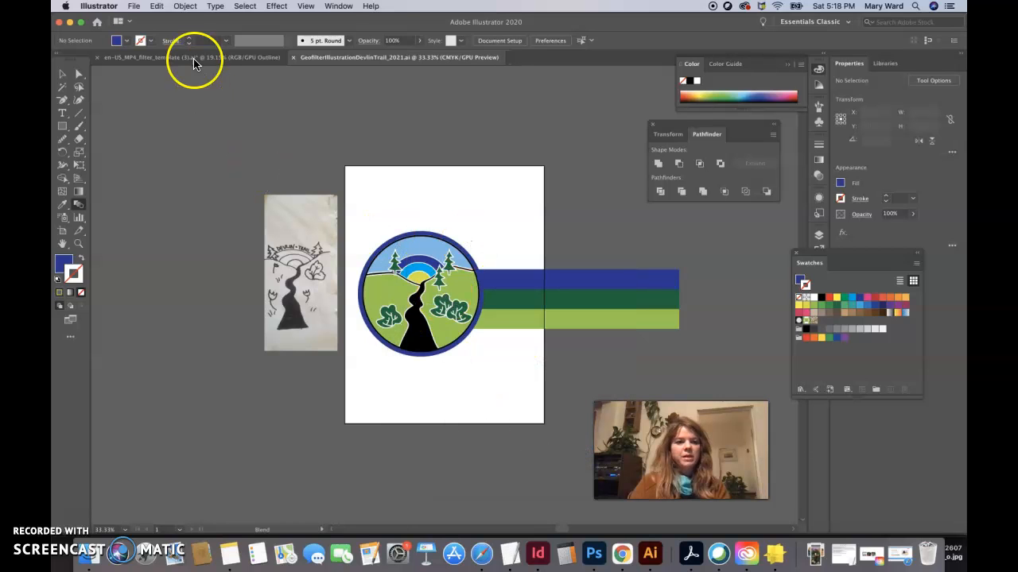
# Switch to the filter template in Photoshop and add a new layer inside the Sample Filters (Multiple) group.
pyautogui.click(590, 550)
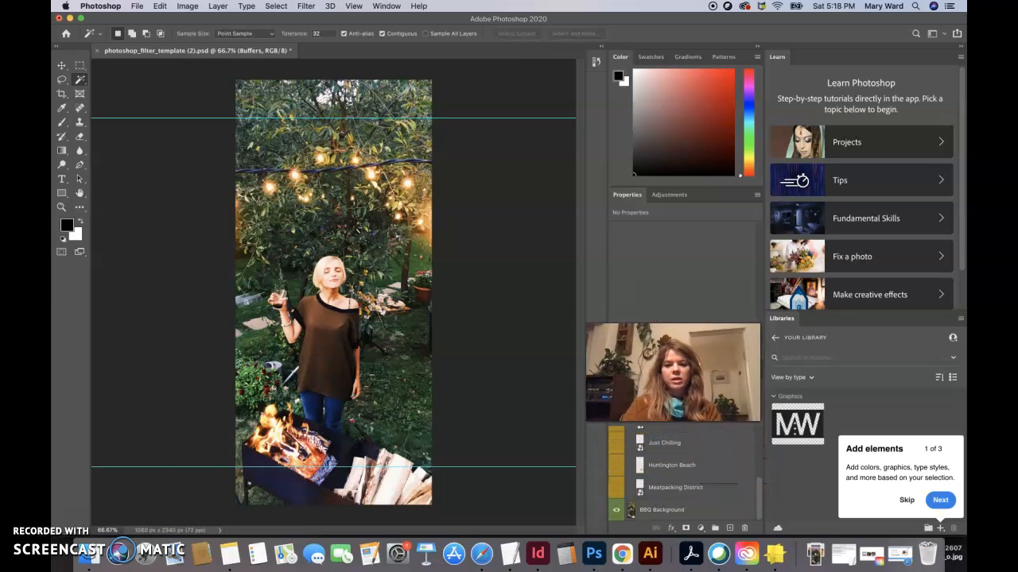
pyautogui.scroll(3, 628, 477)
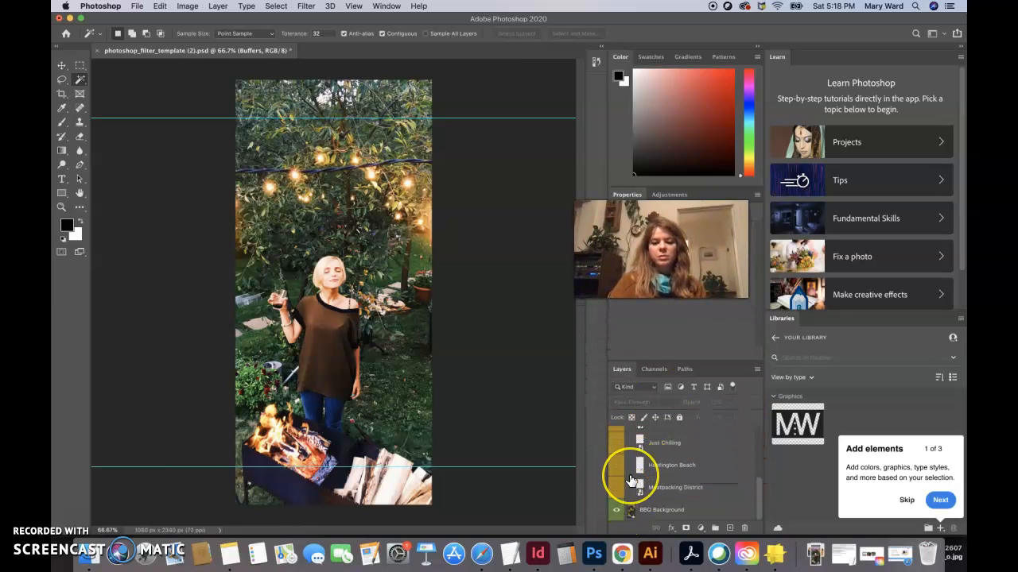
pyautogui.scroll(2, 631, 481)
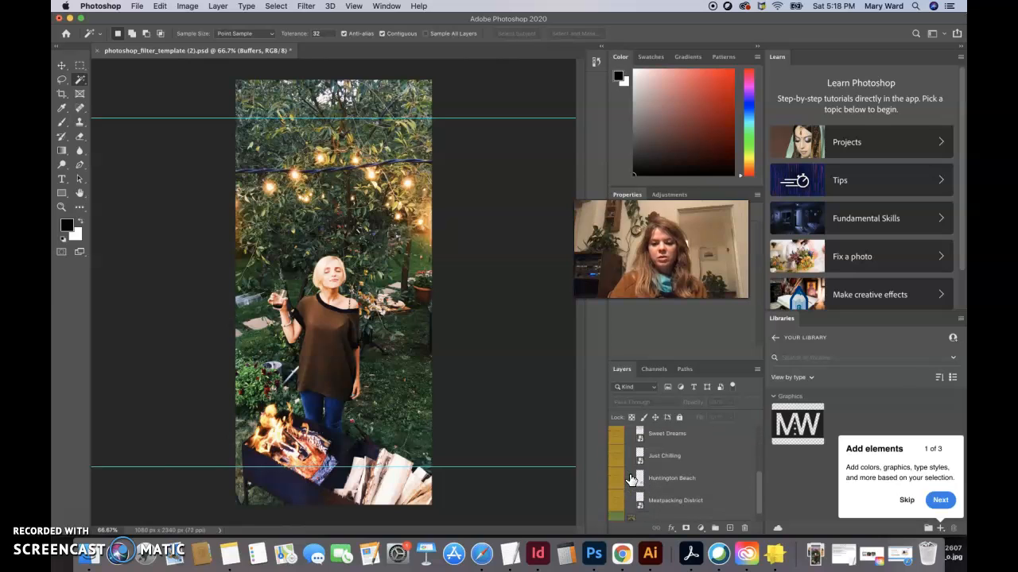
pyautogui.click(673, 469)
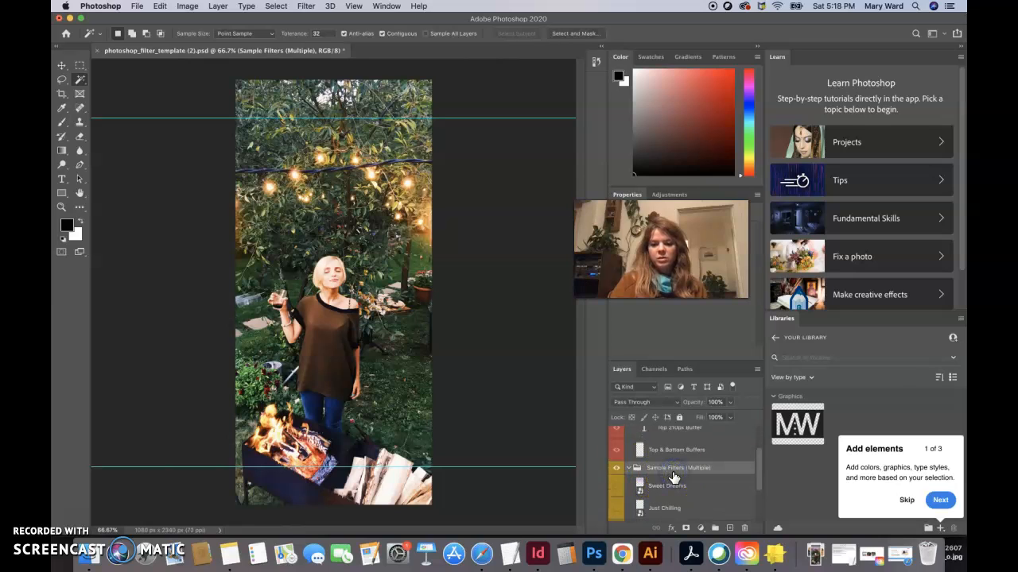
pyautogui.click(730, 529)
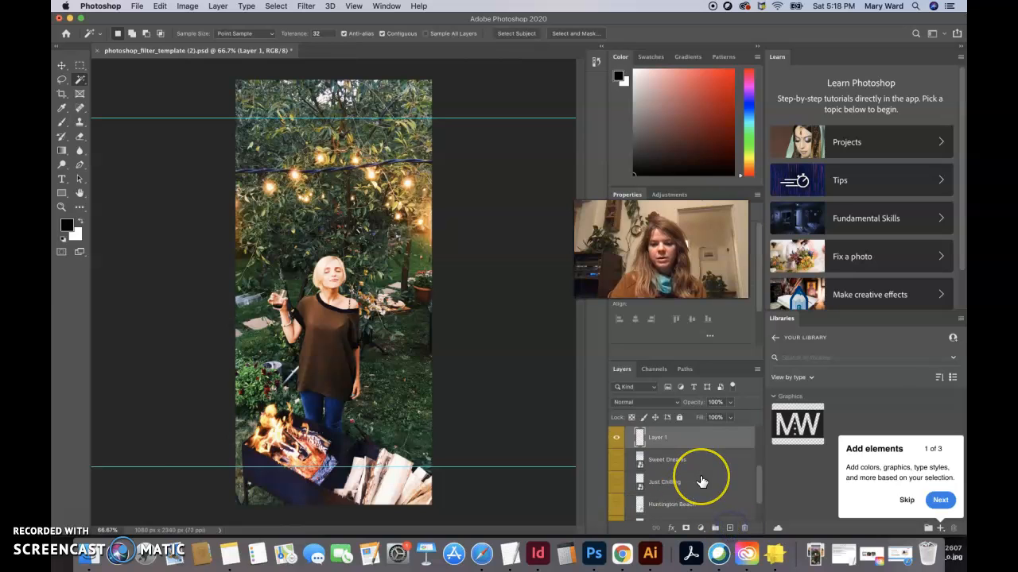
# Delete the Sweet Dreams, Just Chilling, Huntington Beach and Meatpacking District sample layers.
pyautogui.scroll(2, 701, 481)
pyautogui.scroll(-2, 663, 498)
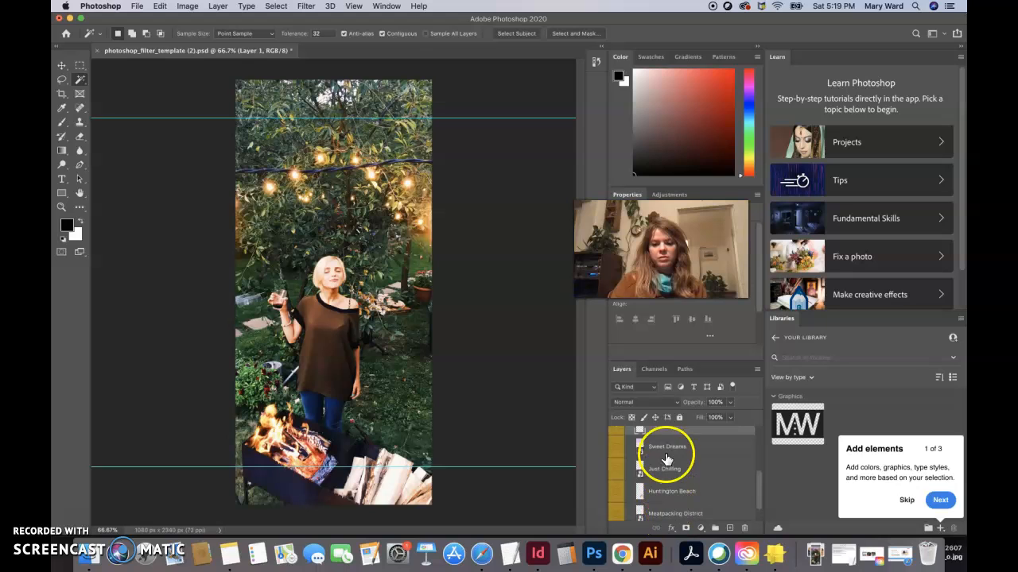
pyautogui.moveTo(739, 527); pyautogui.dragTo(744, 528)
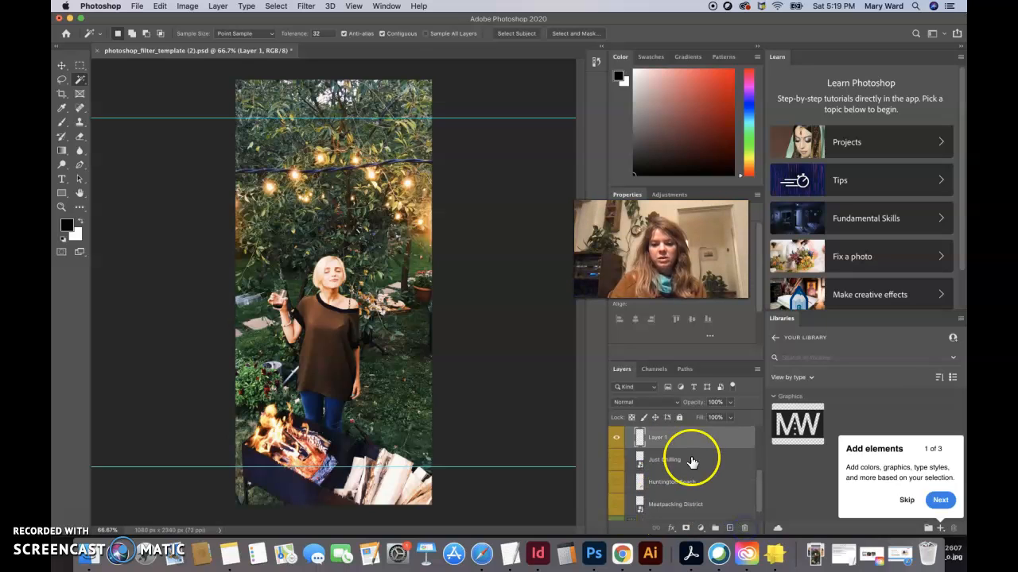
pyautogui.moveTo(677, 461); pyautogui.dragTo(744, 528)
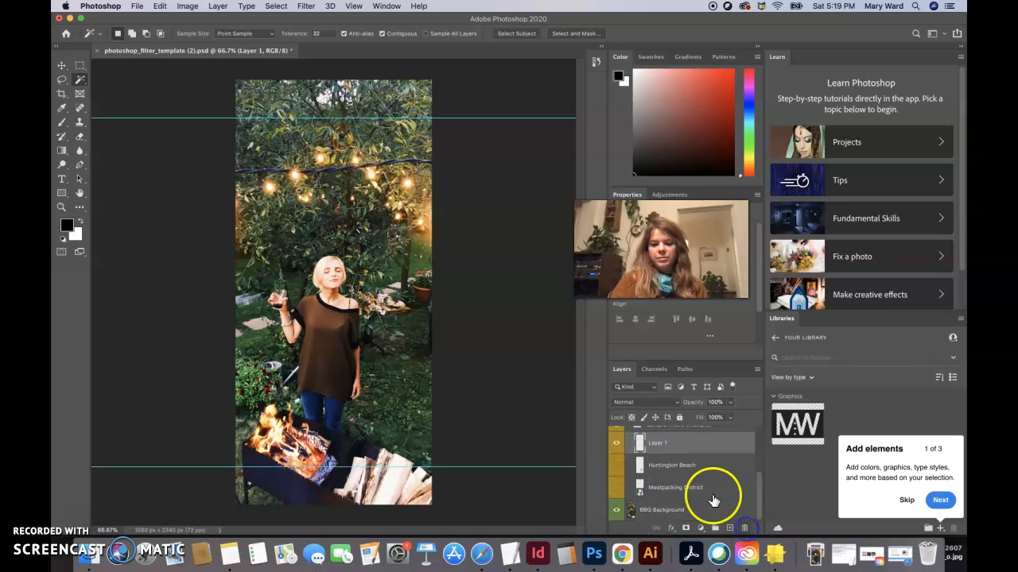
pyautogui.moveTo(676, 460); pyautogui.dragTo(745, 528)
pyautogui.moveTo(692, 485); pyautogui.dragTo(744, 528)
# Rename the new layer in the Sample Filters (Multiple) group as Devlin Trail.
pyautogui.click(665, 488)
pyautogui.click(658, 488)
pyautogui.doubleClick(654, 488)
pyautogui.write('Devlin Trail')
pyautogui.click(696, 496)
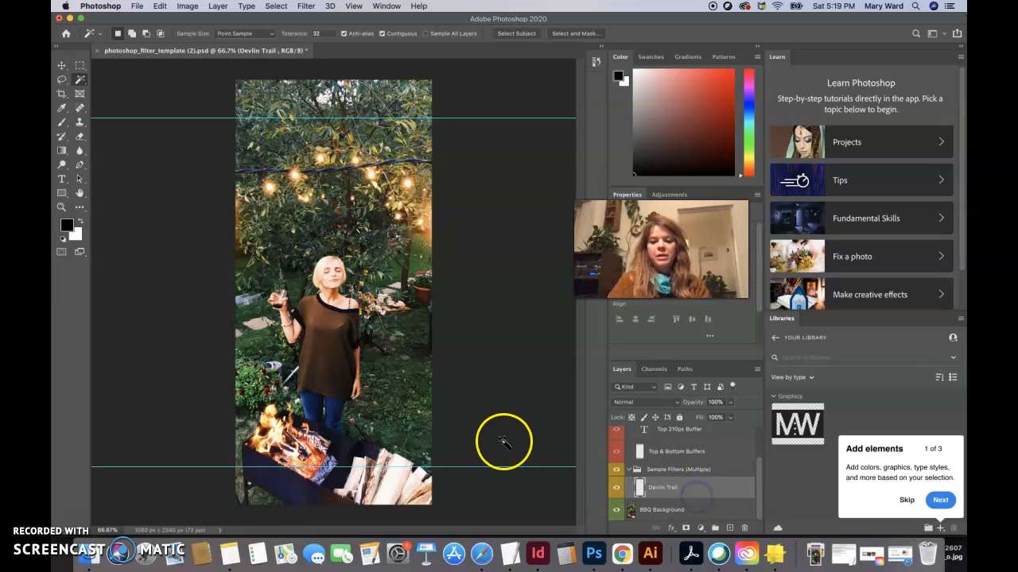
# Place GeofilterIllustrationDevlinTrail_2021-01.png from the Spring 2021 folder as an embedded image on the Devlin Trail layer.
pyautogui.click(137, 6)
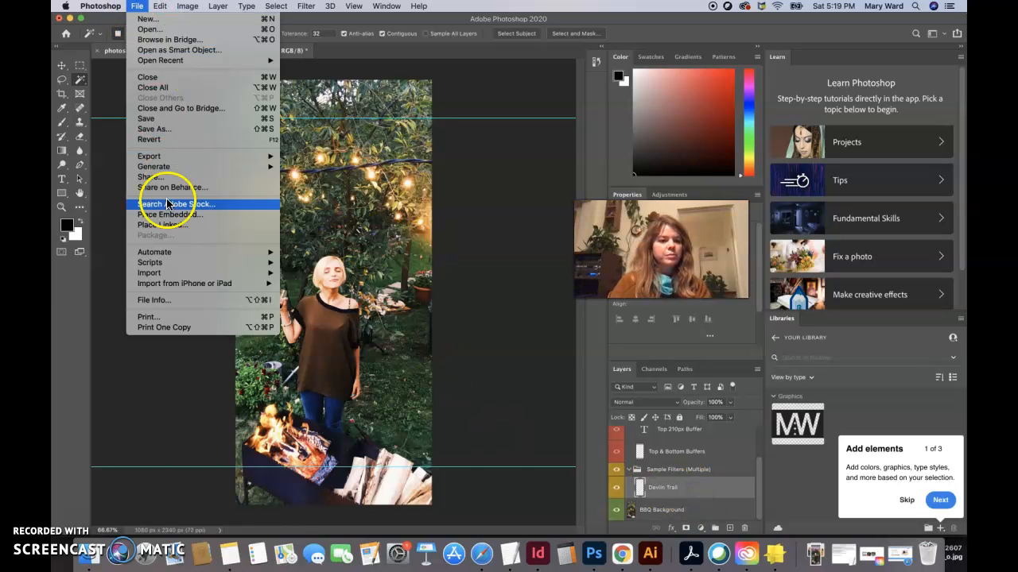
pyautogui.click(168, 216)
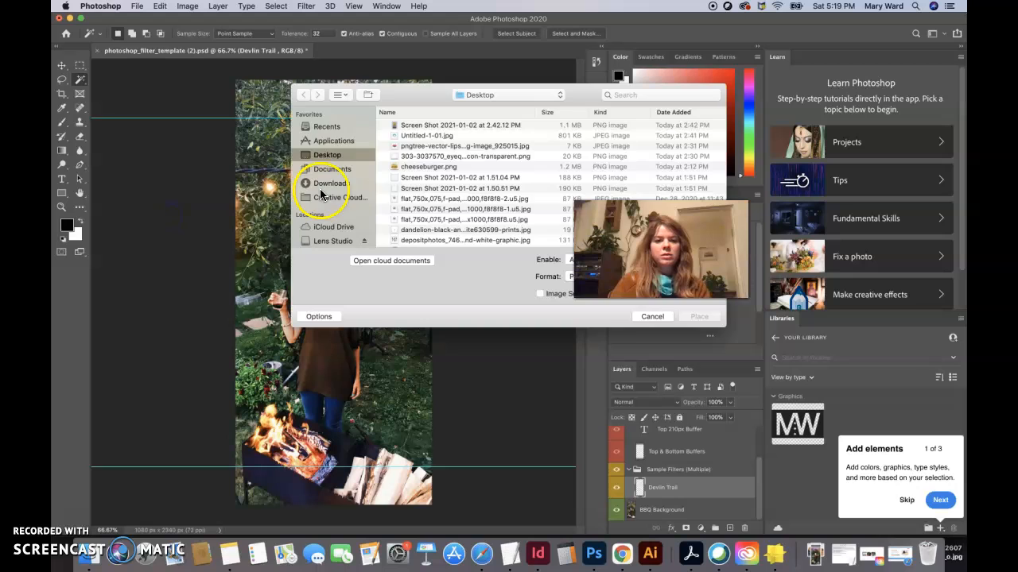
pyautogui.click(489, 94)
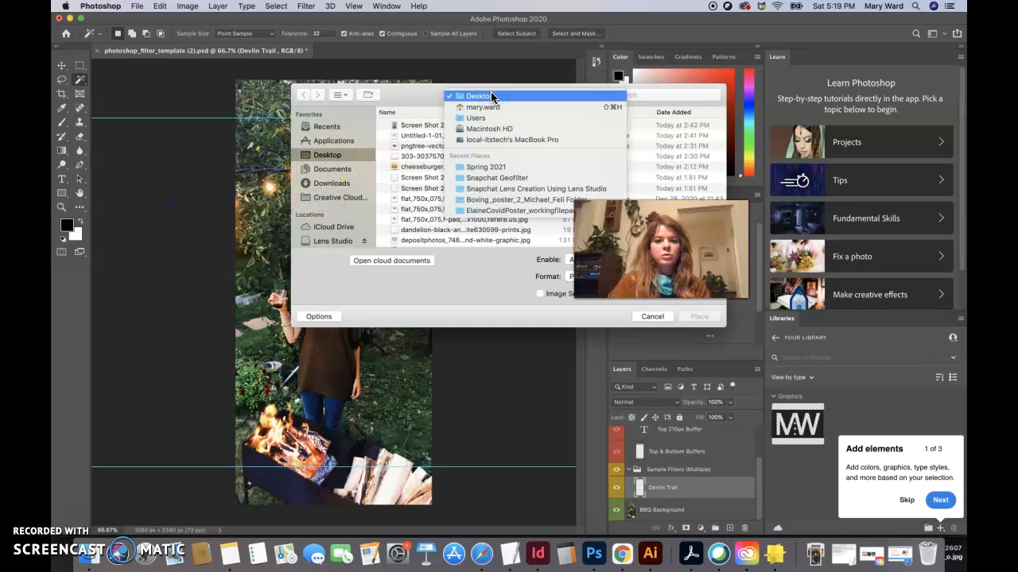
pyautogui.click(507, 168)
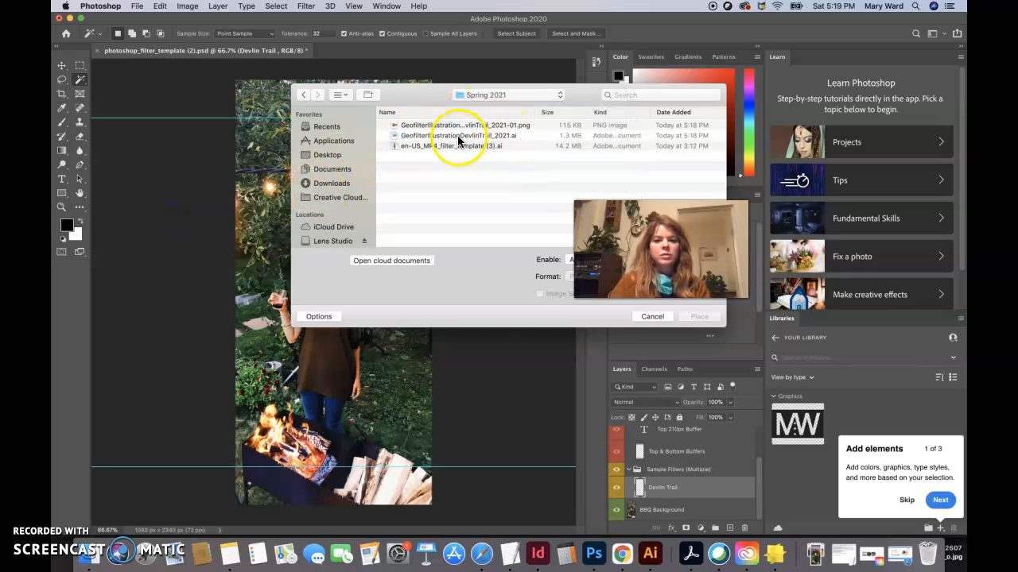
pyautogui.click(469, 127)
pyautogui.click(690, 316)
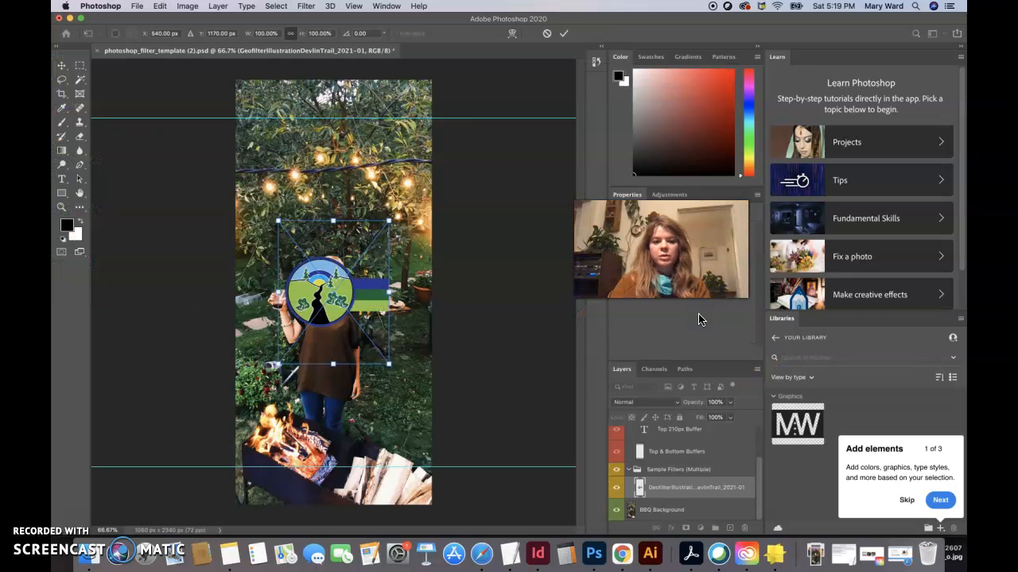
# Enlarge the placed logo and move it to the lower-left corner of the photo, just inside its left edge.
pyautogui.moveTo(388, 364); pyautogui.dragTo(451, 416)
pyautogui.press('super+z')
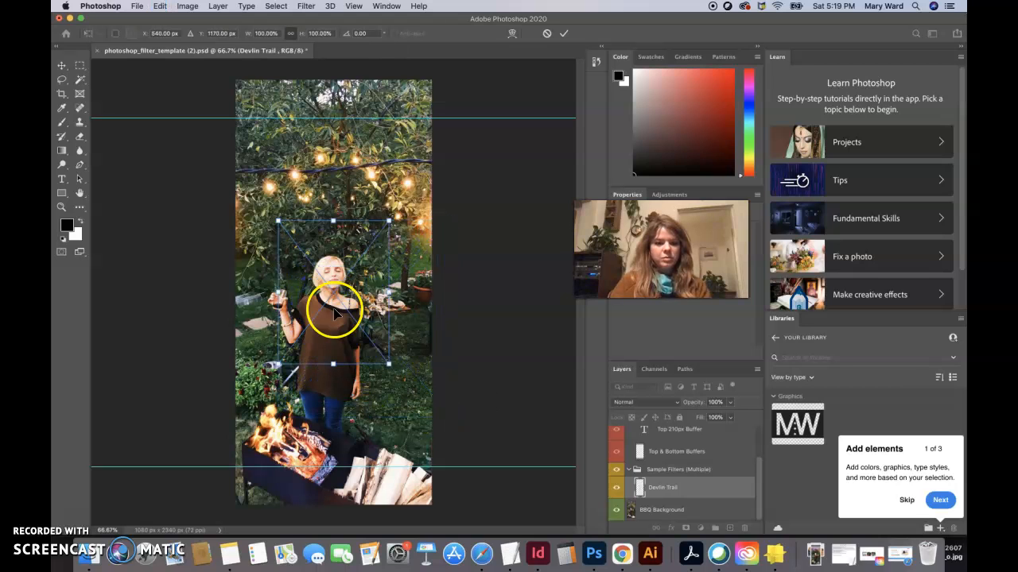
pyautogui.moveTo(278, 364); pyautogui.dragTo(226, 430)
pyautogui.click(374, 318)
pyautogui.click(100, 84)
pyautogui.click(167, 227)
pyautogui.moveTo(324, 439); pyautogui.dragTo(330, 461)
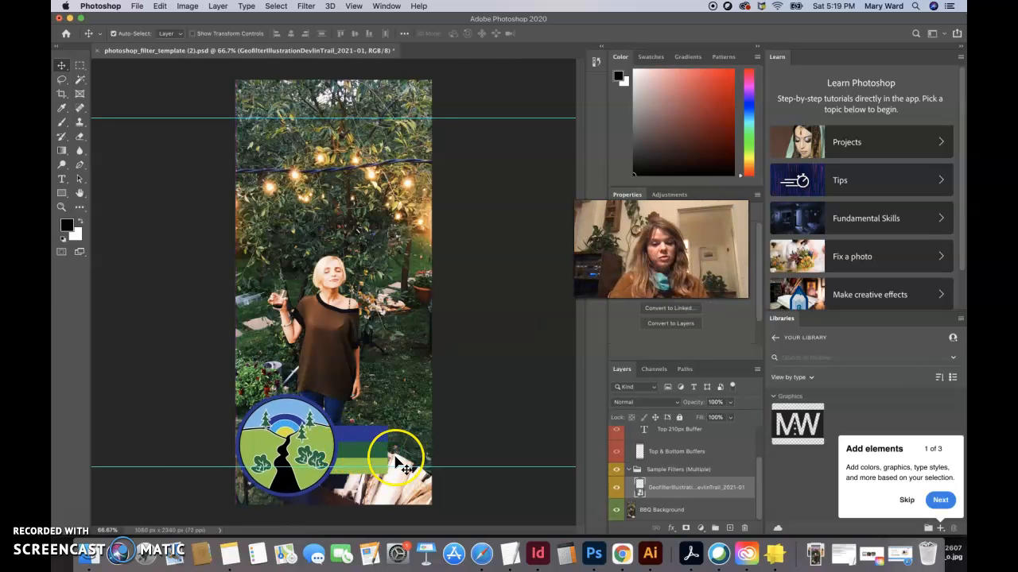
pyautogui.moveTo(354, 449); pyautogui.dragTo(358, 448)
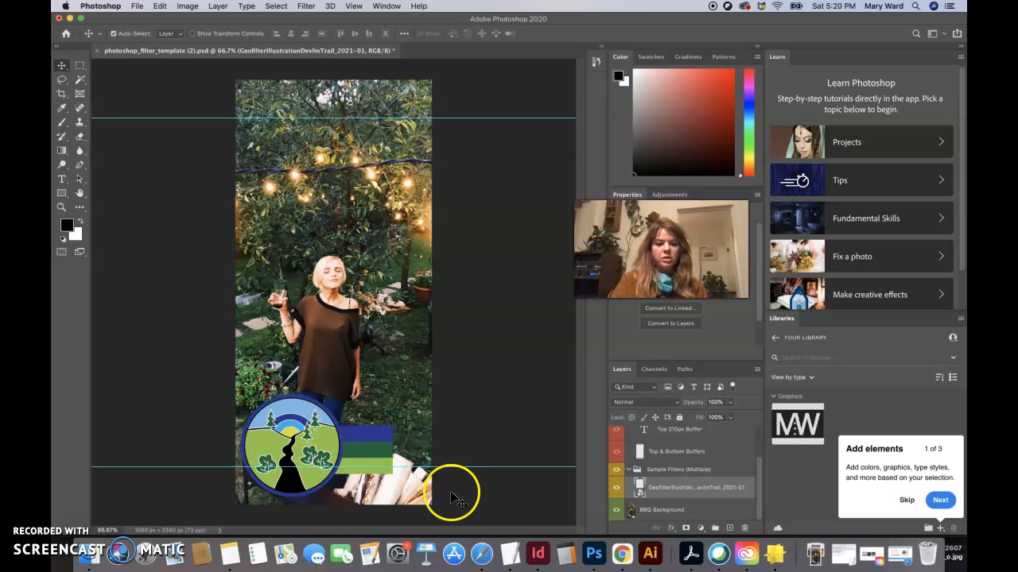
# Switch back to Illustrator and group the circular logo together with its three horizontal stripes.
pyautogui.click(650, 554)
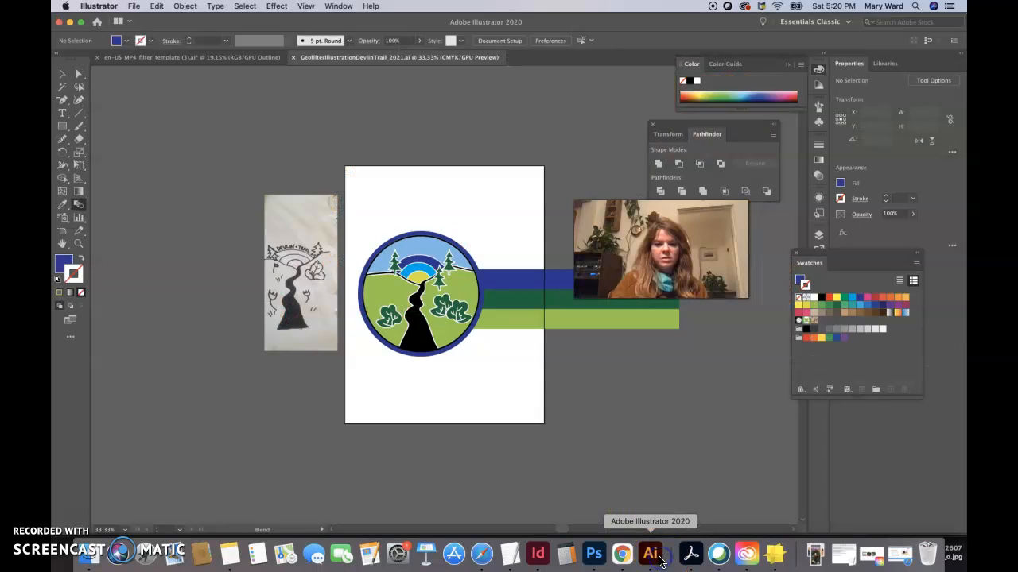
pyautogui.click(62, 73)
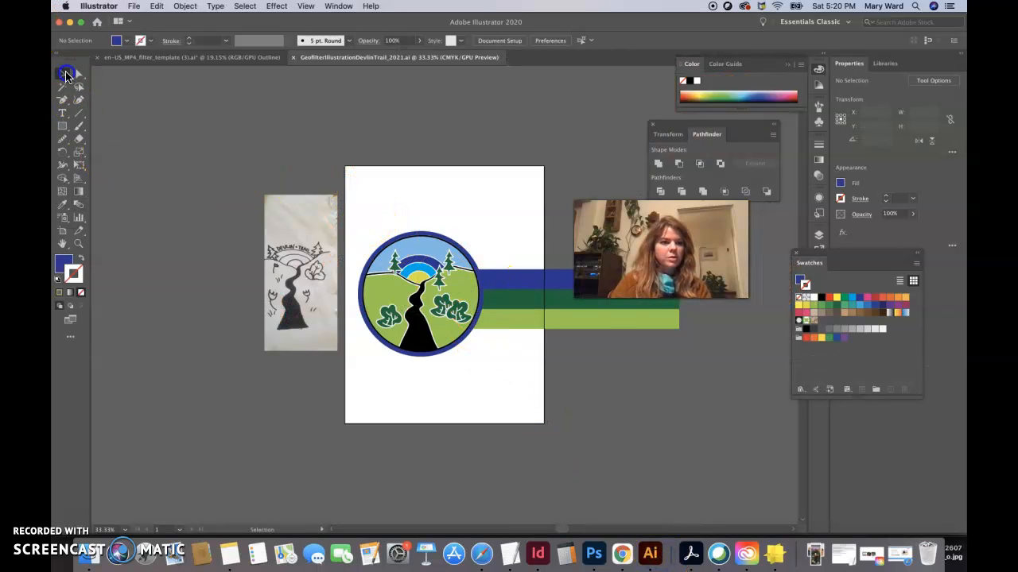
pyautogui.moveTo(376, 219); pyautogui.dragTo(679, 374)
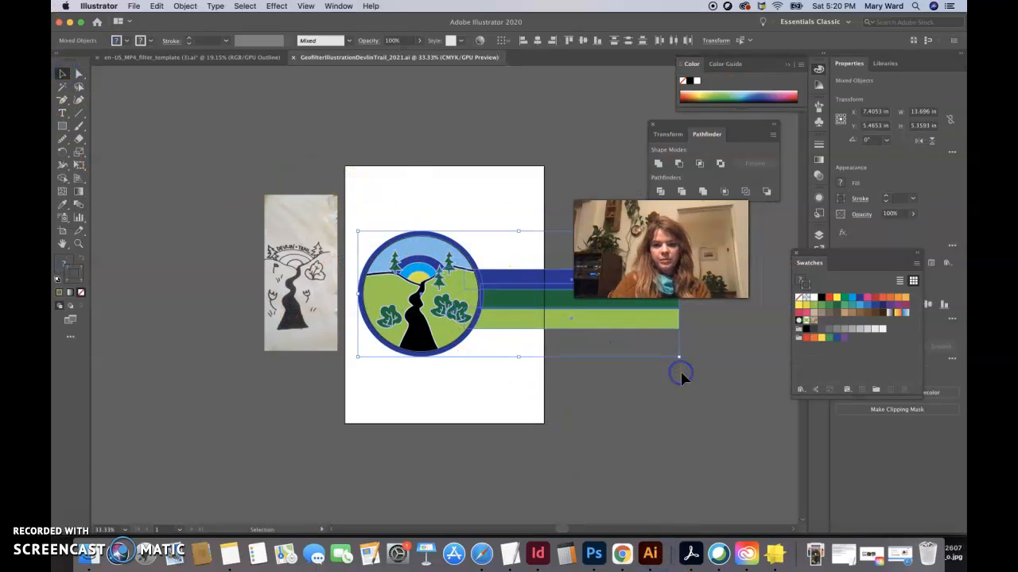
pyautogui.moveTo(882, 251); pyautogui.dragTo(756, 434)
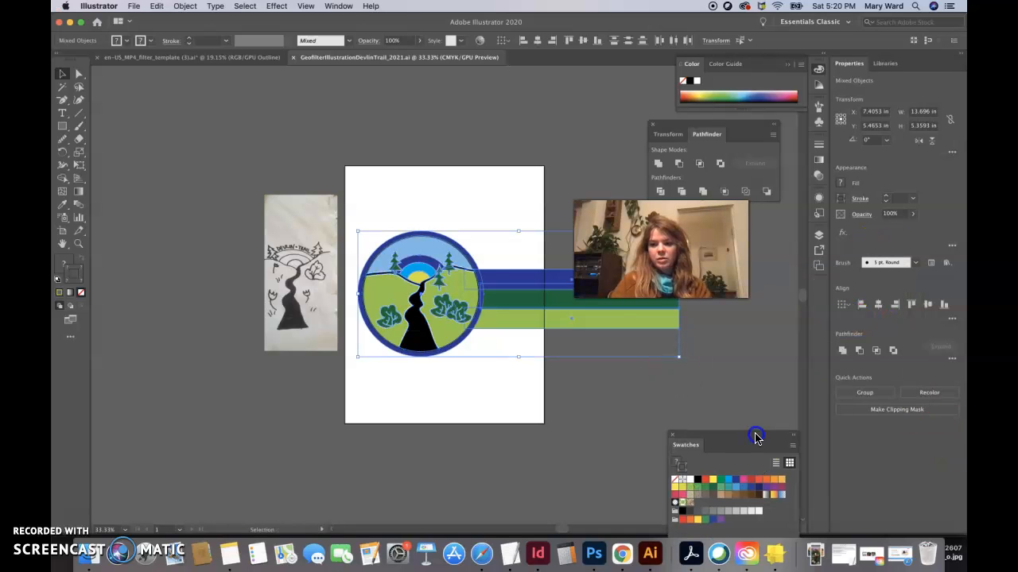
pyautogui.click(880, 394)
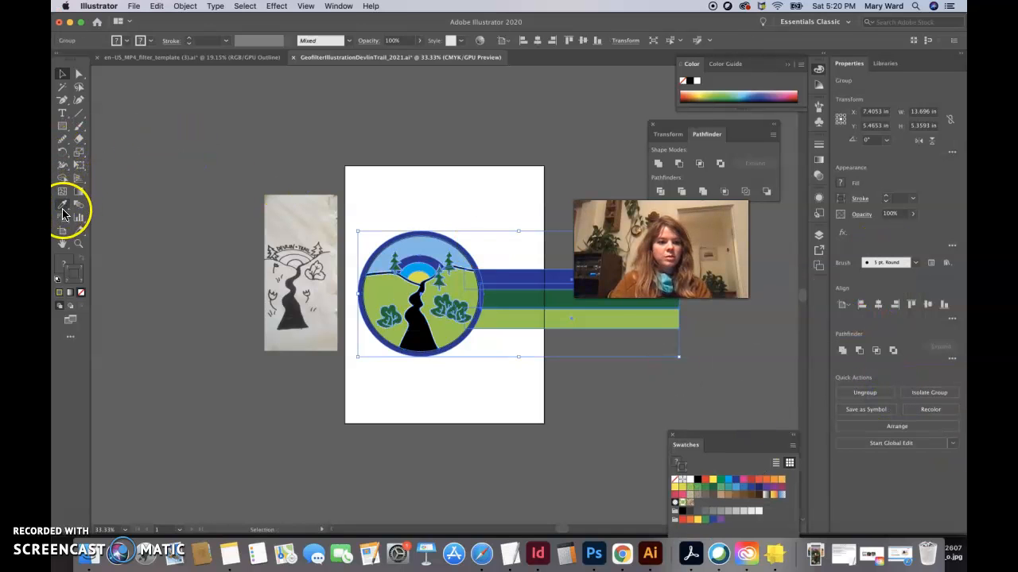
# Scale the grouped logo and stripes down to about 8.07 by 3.16 in so they fit within the artboard's width.
pyautogui.click(76, 166)
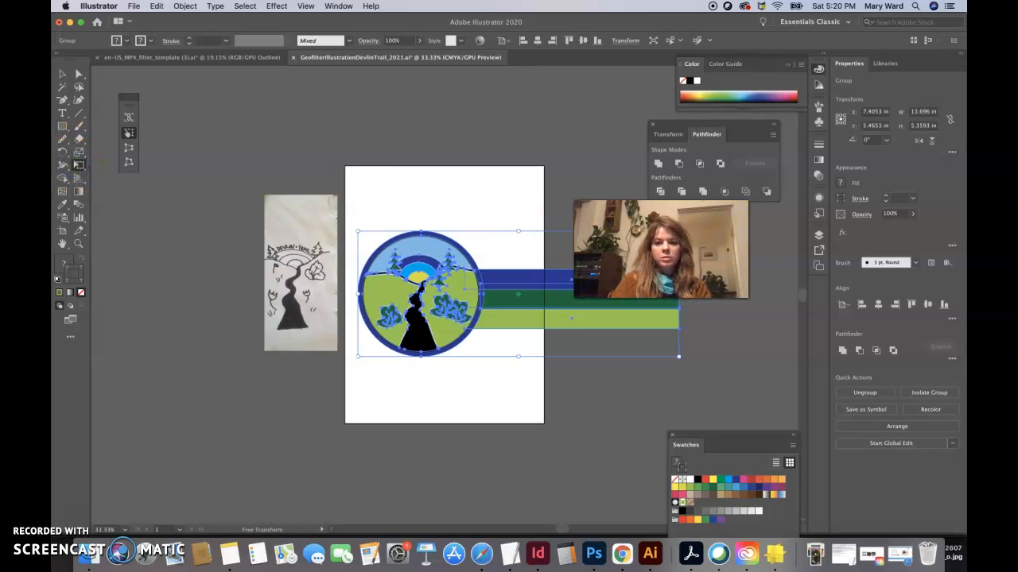
pyautogui.moveTo(606, 267); pyautogui.dragTo(708, 214)
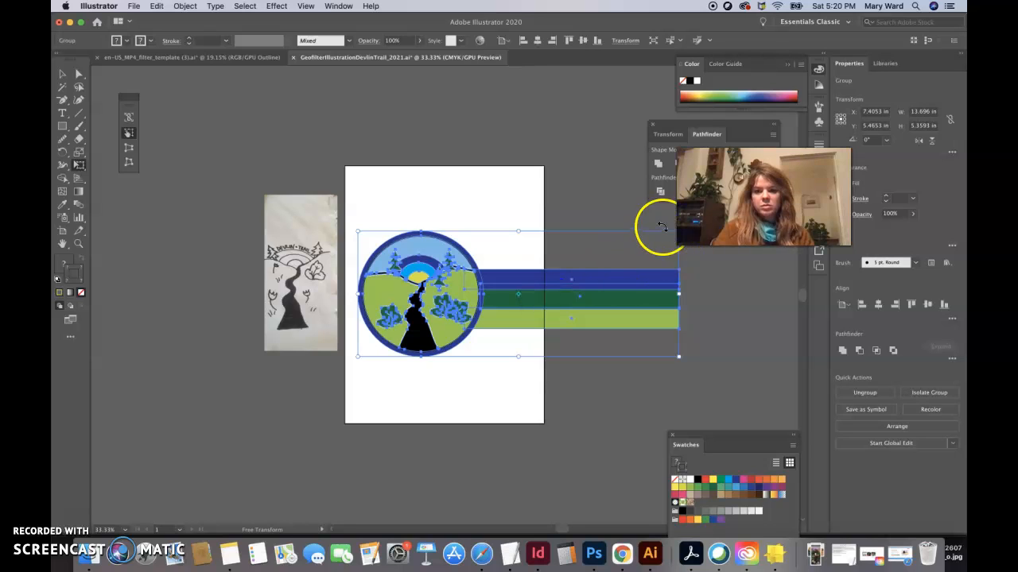
pyautogui.click(672, 356)
pyautogui.moveTo(672, 357); pyautogui.dragTo(495, 300)
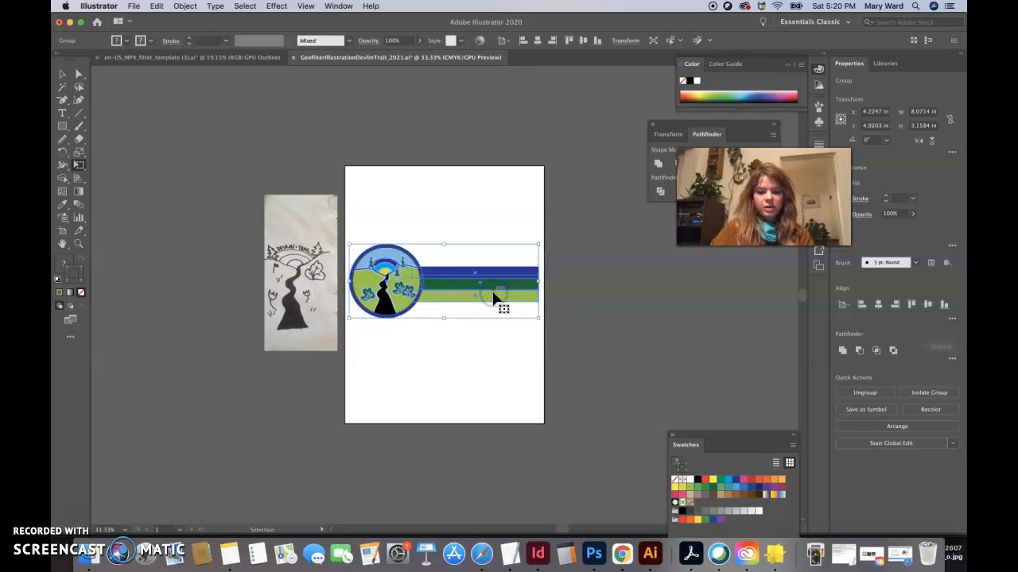
pyautogui.press('super+1')
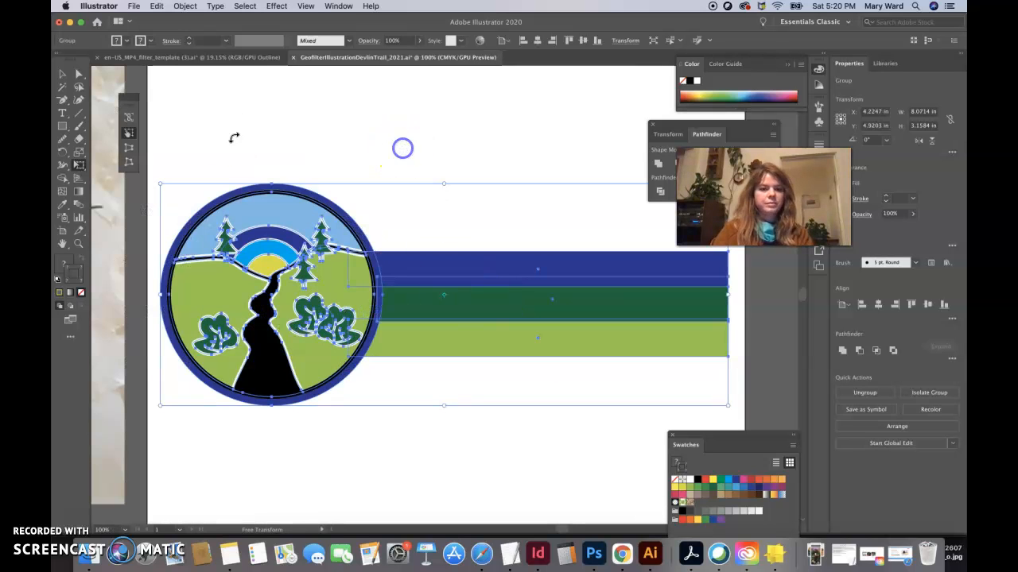
# Deselect the logo and add a text box in the empty area above the stripes for the title DEVLIN TRAIL.
pyautogui.click(63, 73)
pyautogui.click(340, 140)
pyautogui.click(63, 143)
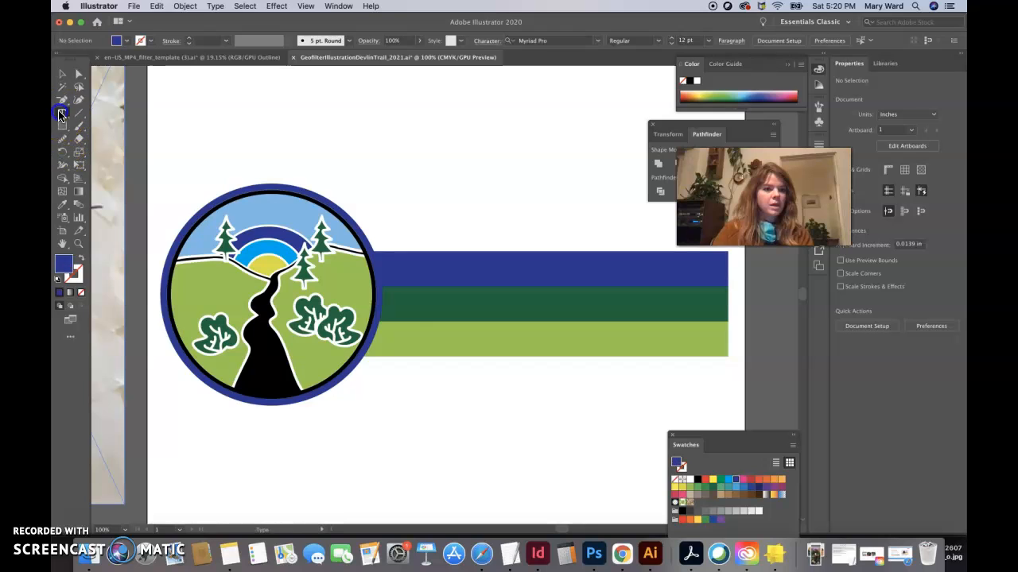
pyautogui.click(388, 294)
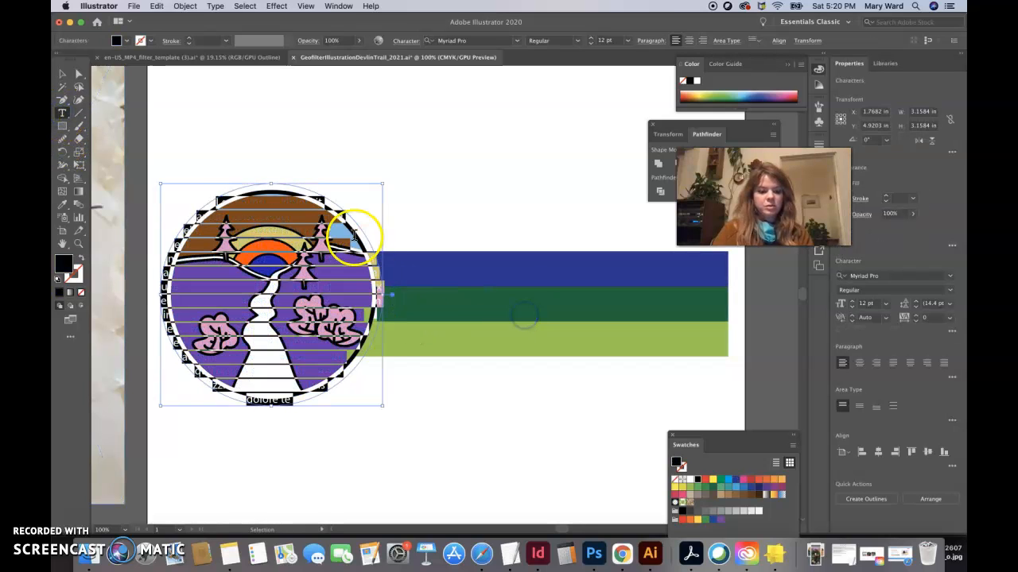
pyautogui.press('super+z')
pyautogui.moveTo(295, 91); pyautogui.dragTo(518, 179)
pyautogui.write('Dev')
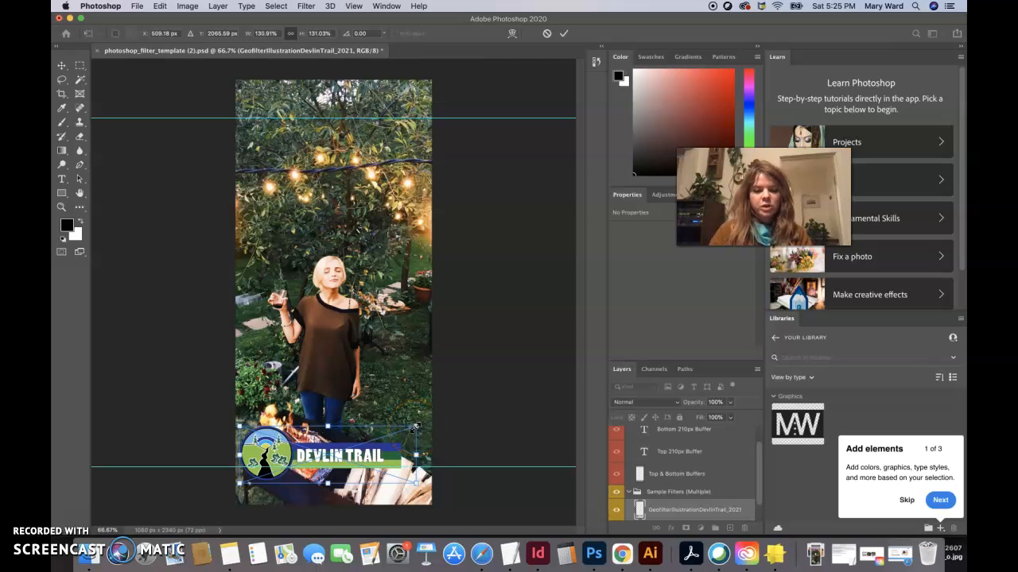
# Enlarge the placed logo to about 156% so its stripes reach the photo's right edge, and show the Buffers group.
pyautogui.moveTo(415, 428); pyautogui.dragTo(445, 407)
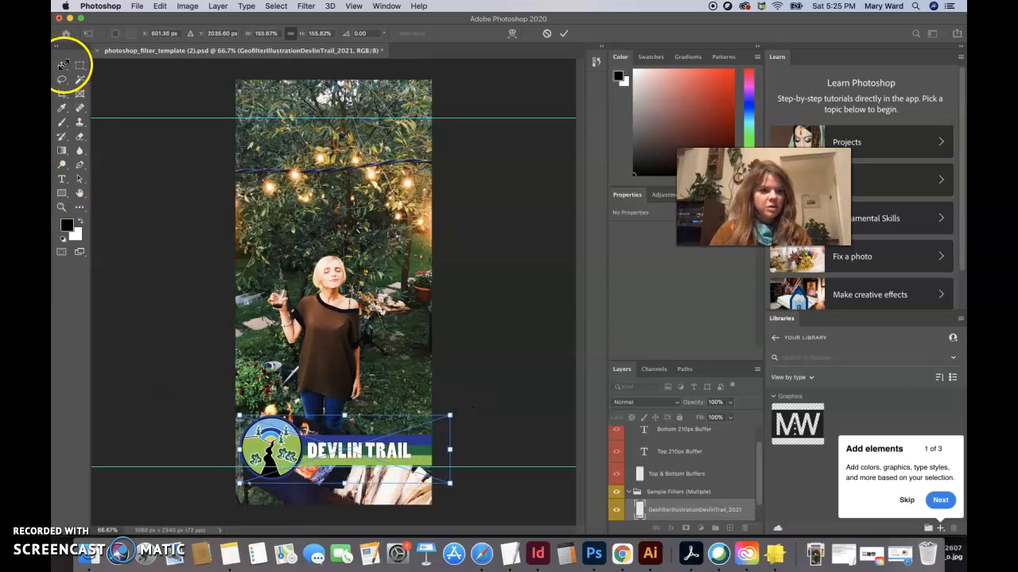
pyautogui.scroll(1, 641, 471)
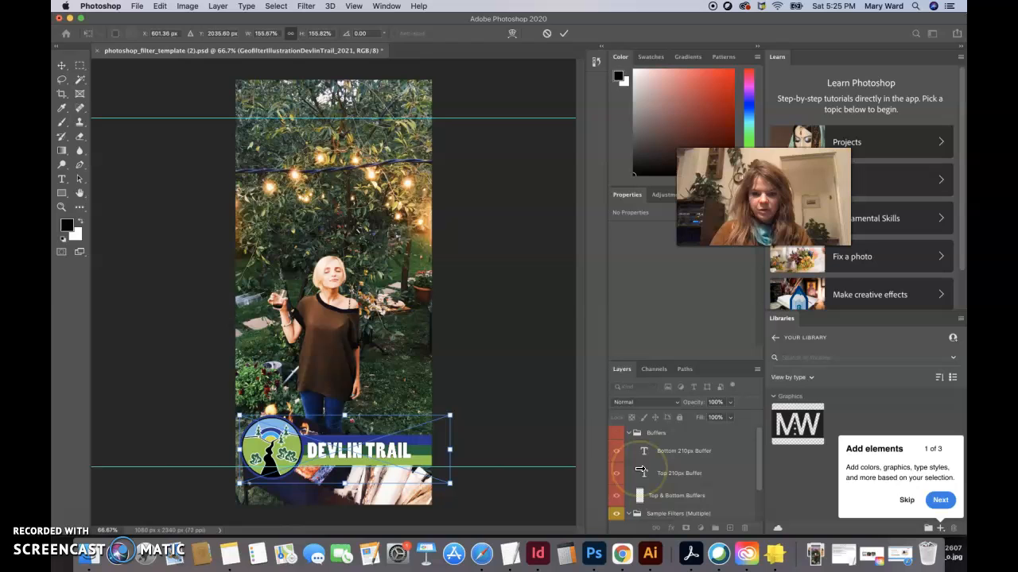
pyautogui.click(616, 436)
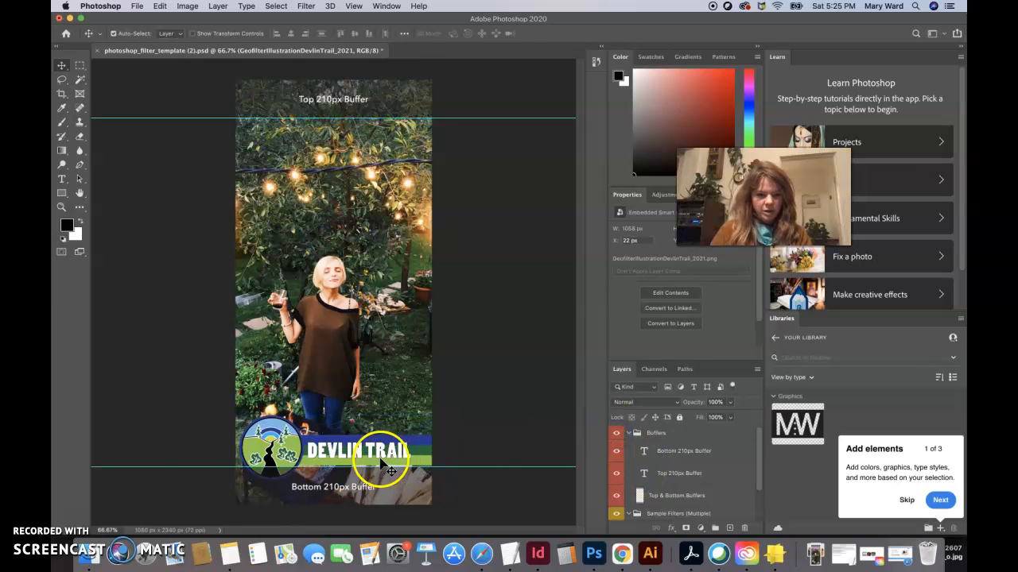
# Nudge the placed logo down in small increments until it slightly overlaps the bottom 210px buffer, and deselect it.
pyautogui.moveTo(382, 463); pyautogui.dragTo(380, 466)
pyautogui.click(510, 429)
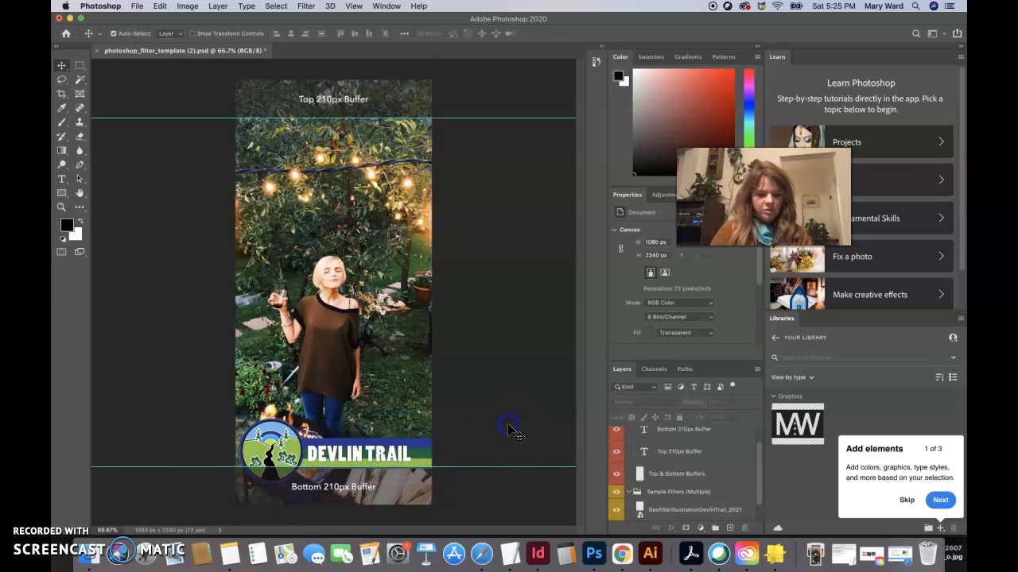
pyautogui.click(401, 467)
pyautogui.press('Down')
pyautogui.press('Down')
pyautogui.press('Down')
pyautogui.press('Down')
pyautogui.press('Down')
pyautogui.press('Down')
pyautogui.press('Down')
pyautogui.press('Down')
pyautogui.press('Down')
pyautogui.press('Down')
pyautogui.press('Down')
pyautogui.press('Down')
pyautogui.press('Down')
pyautogui.press('Down')
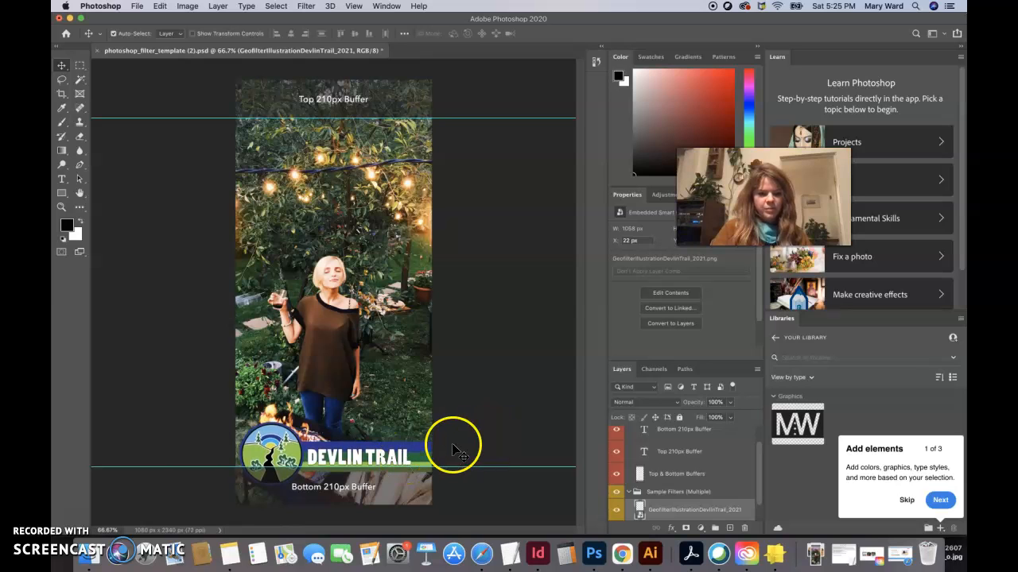
pyautogui.click(481, 442)
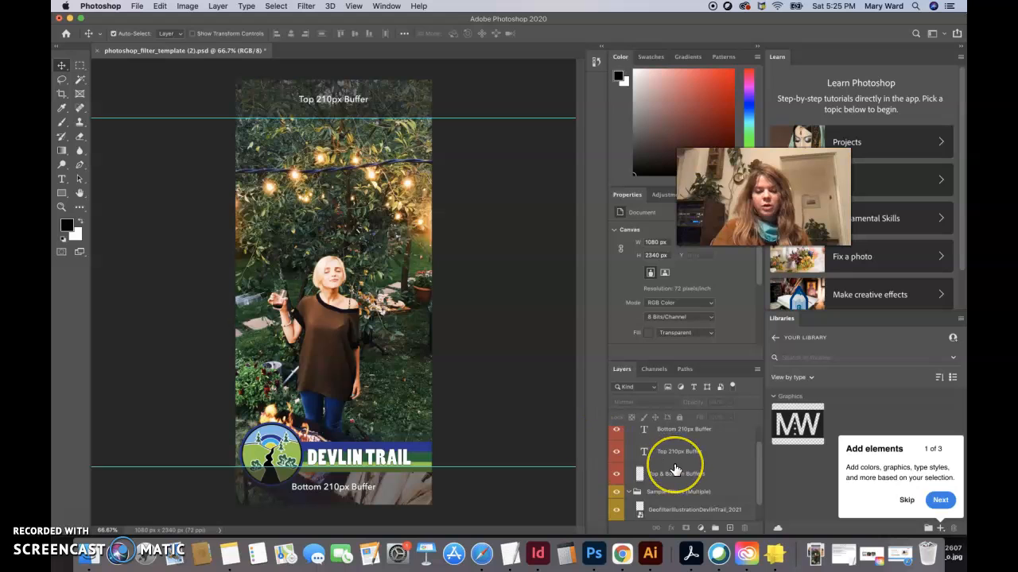
# Hide the Buffers group and the BBQ Background layer, keeping the GeofilterIllustrationDevlinTrail_2021 layer visible.
pyautogui.scroll(1, 674, 470)
pyautogui.click(617, 433)
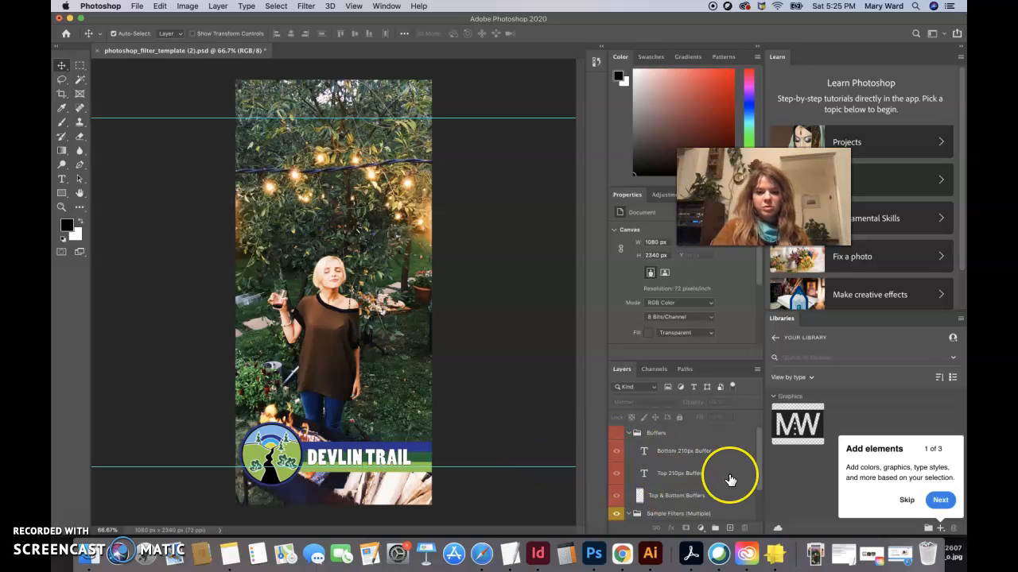
pyautogui.scroll(-2, 730, 479)
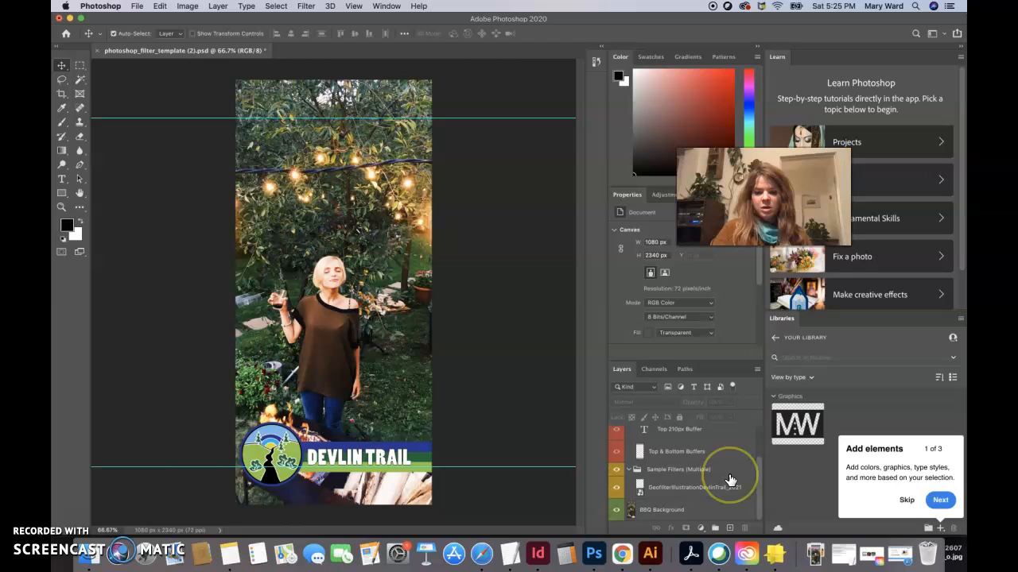
pyautogui.click(629, 470)
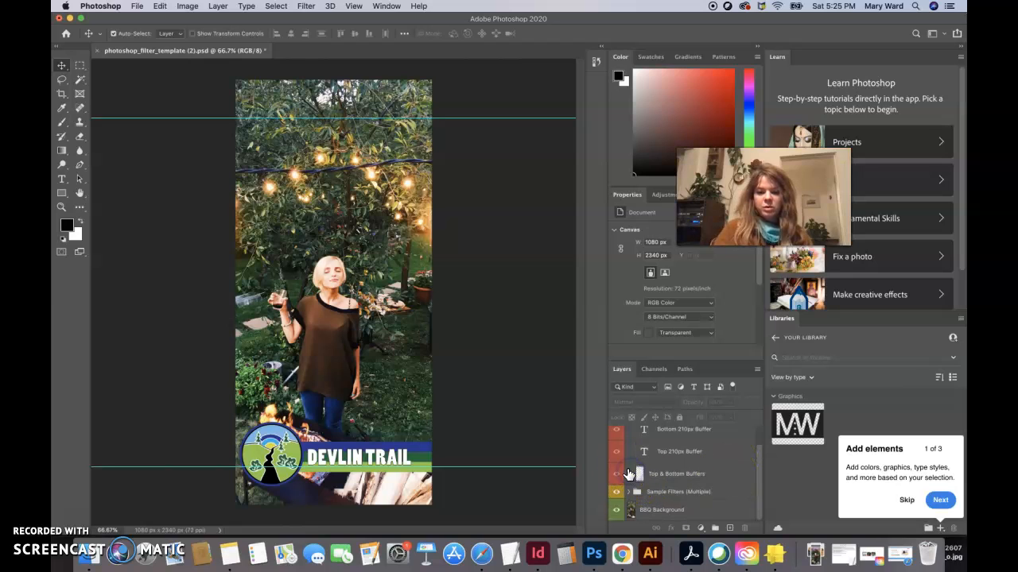
pyautogui.click(629, 491)
pyautogui.scroll(-1, 658, 512)
pyautogui.click(666, 489)
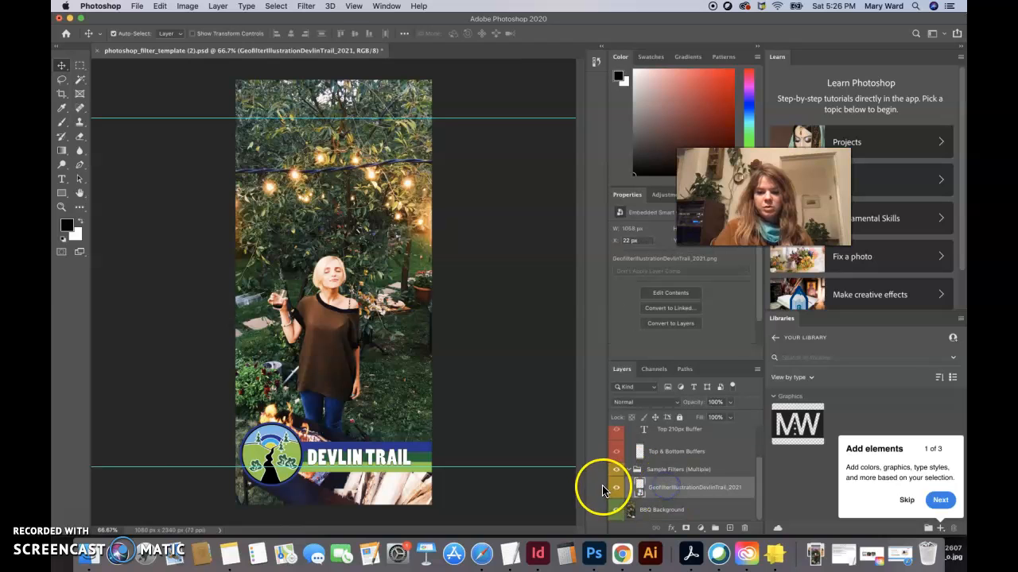
pyautogui.click(615, 487)
pyautogui.click(615, 488)
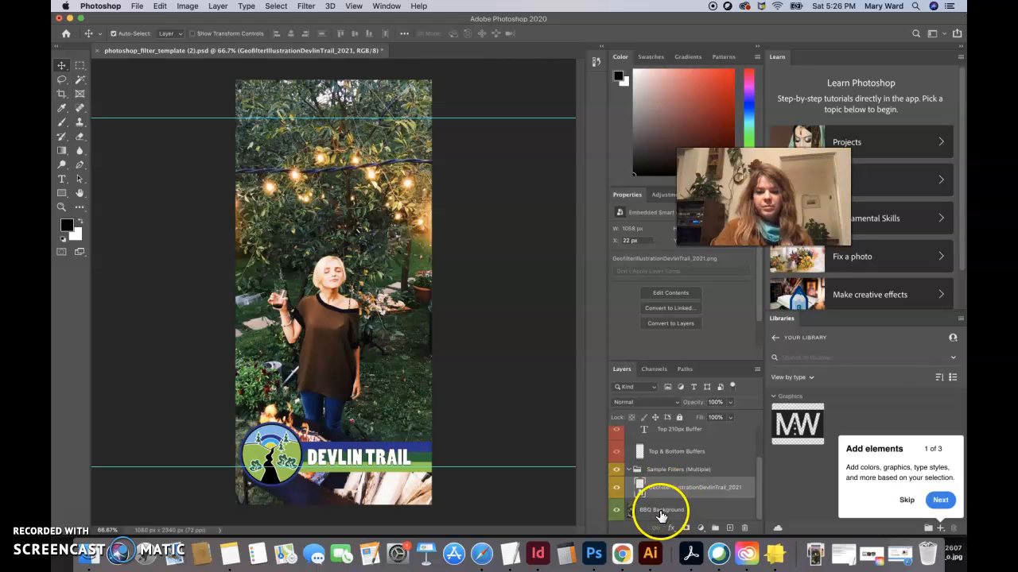
pyautogui.click(616, 511)
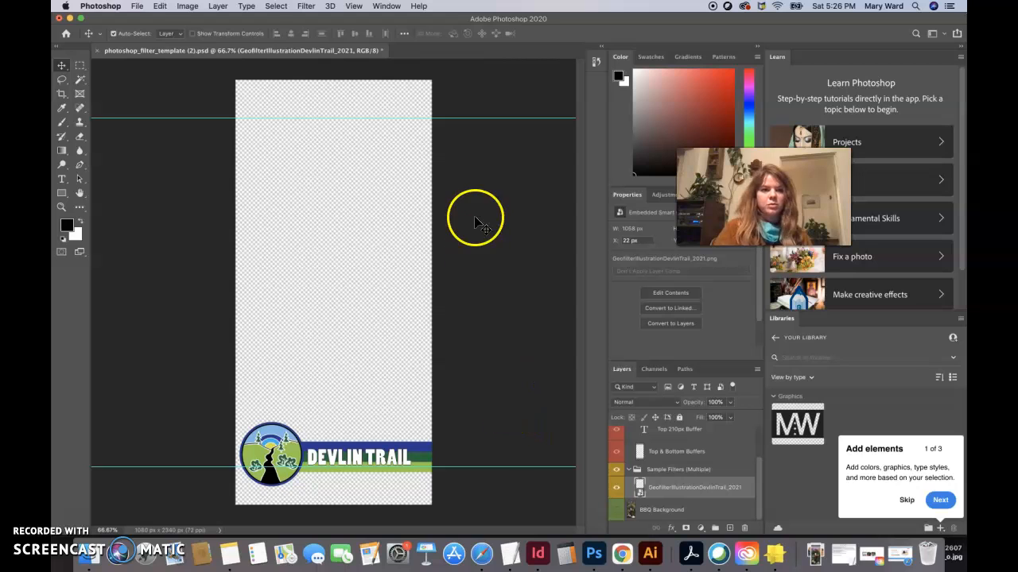
pyautogui.click(137, 7)
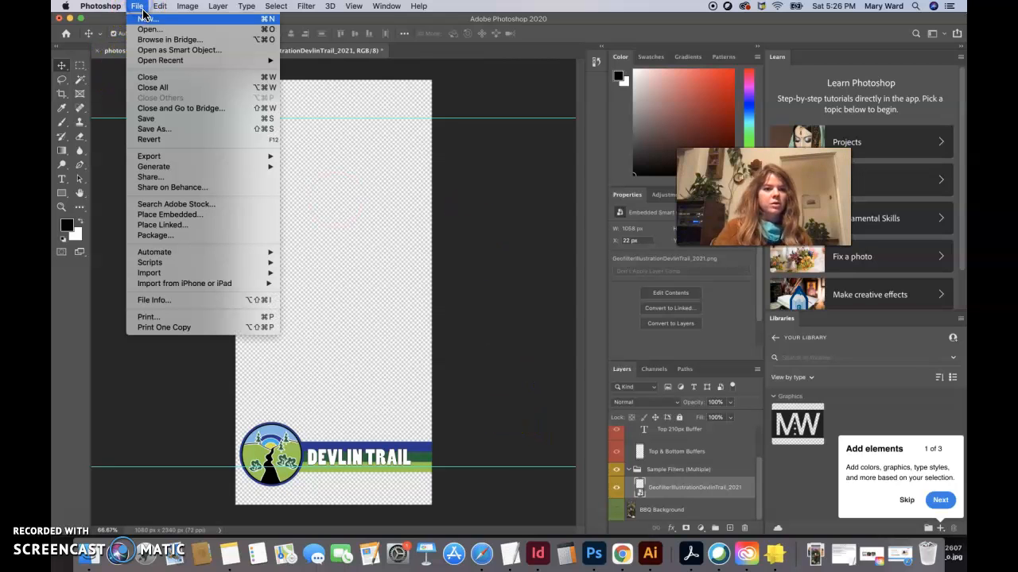
pyautogui.click(163, 130)
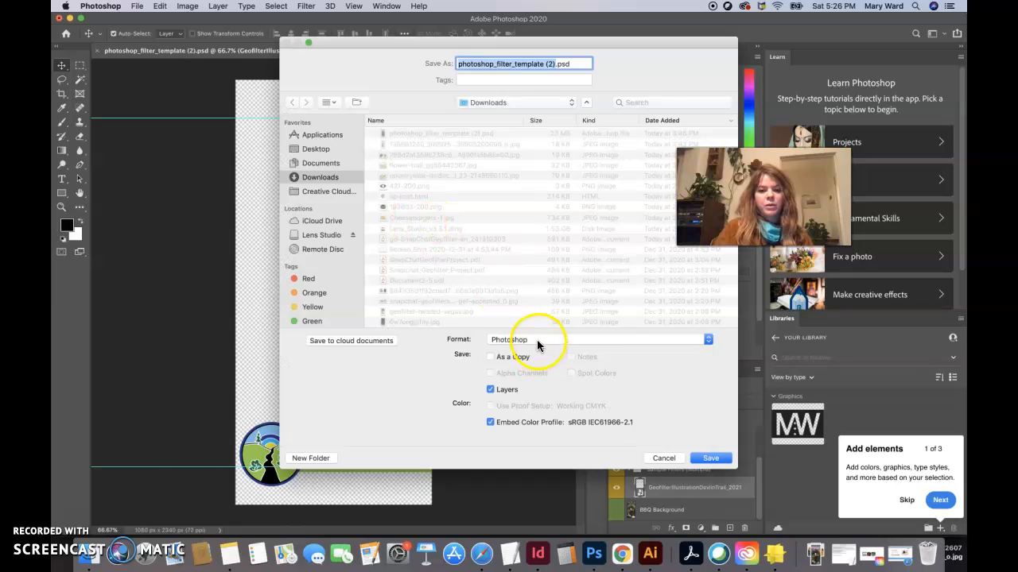
pyautogui.click(536, 342)
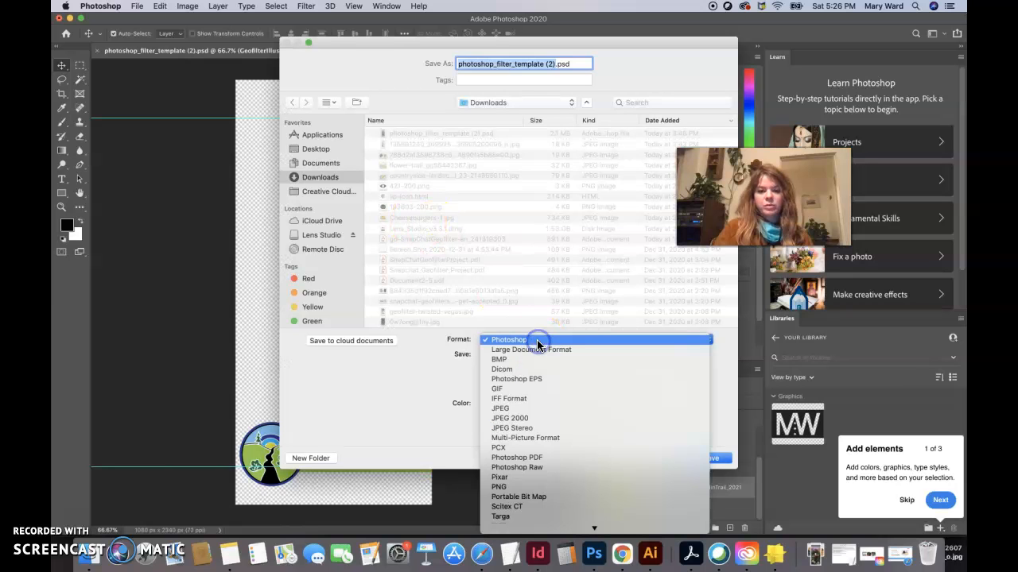
pyautogui.click(537, 340)
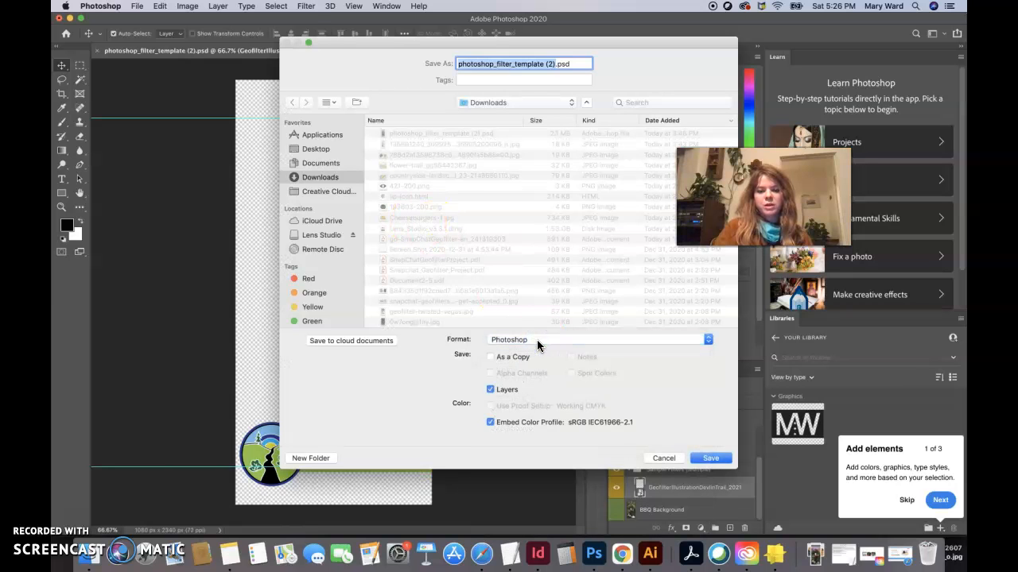
pyautogui.click(537, 340)
pyautogui.click(866, 112)
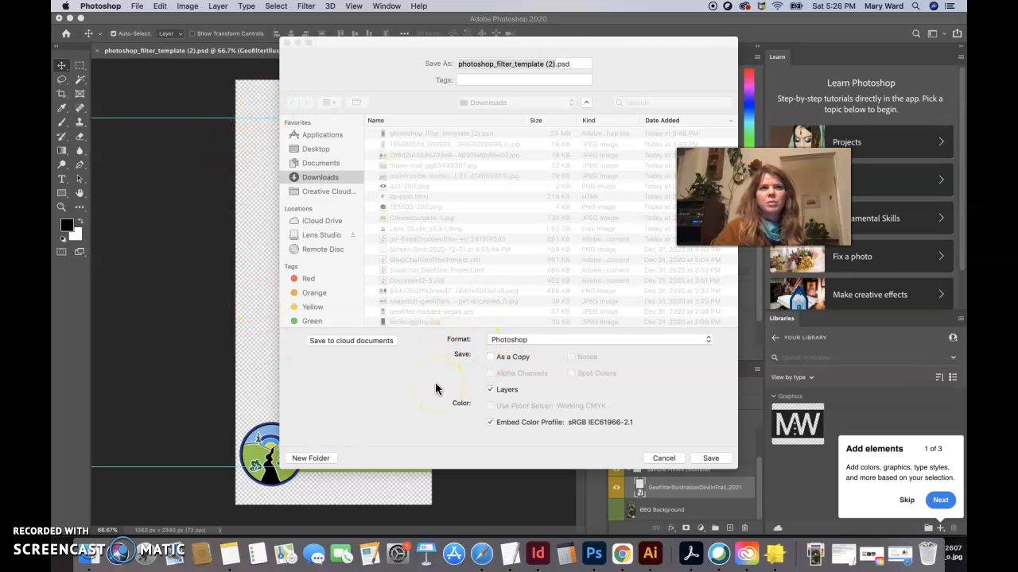
pyautogui.click(665, 459)
pyautogui.click(529, 373)
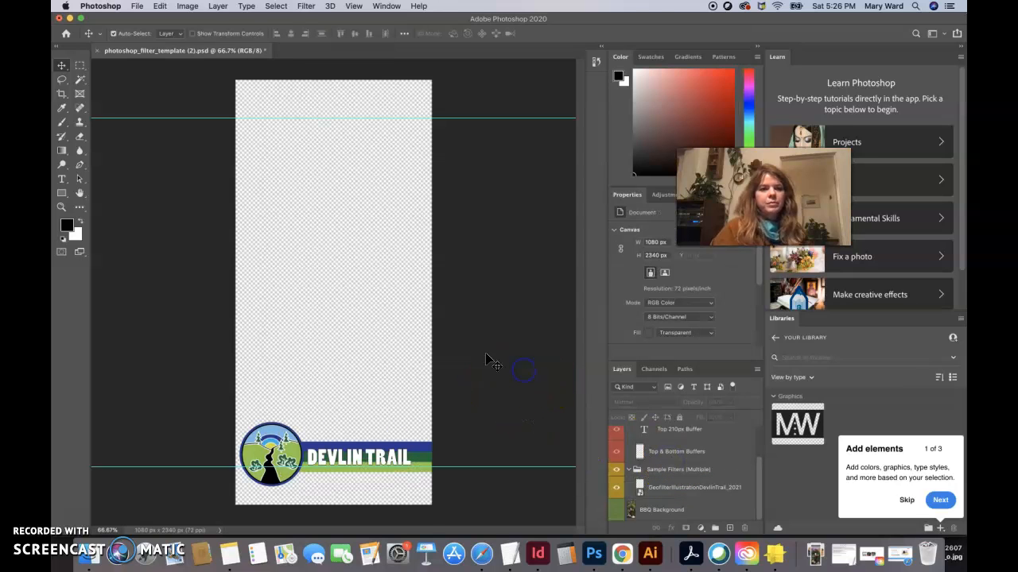
# Check the document's pixel dimensions and resolution in the Image Size dialog.
pyautogui.click(187, 7)
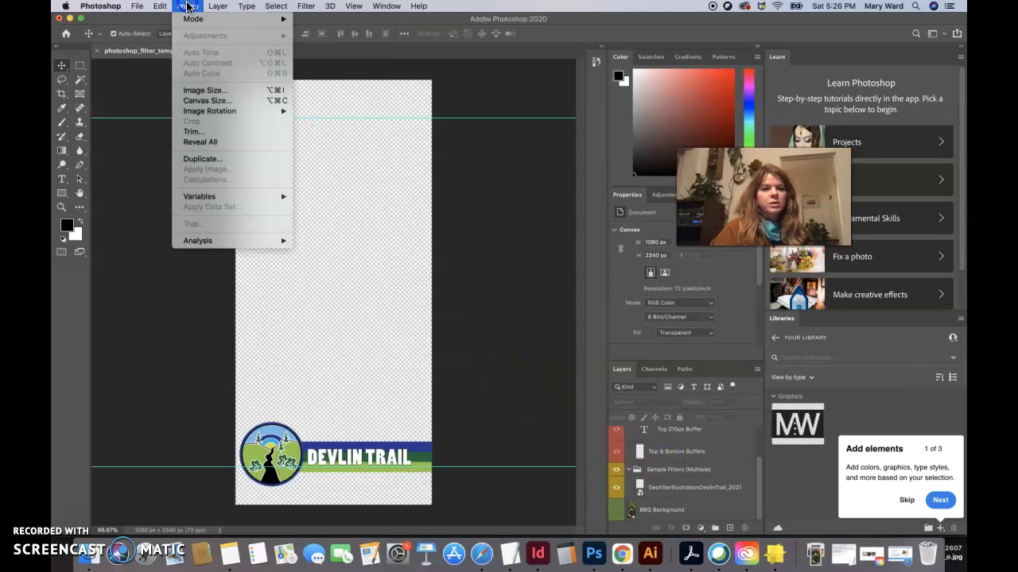
pyautogui.click(205, 90)
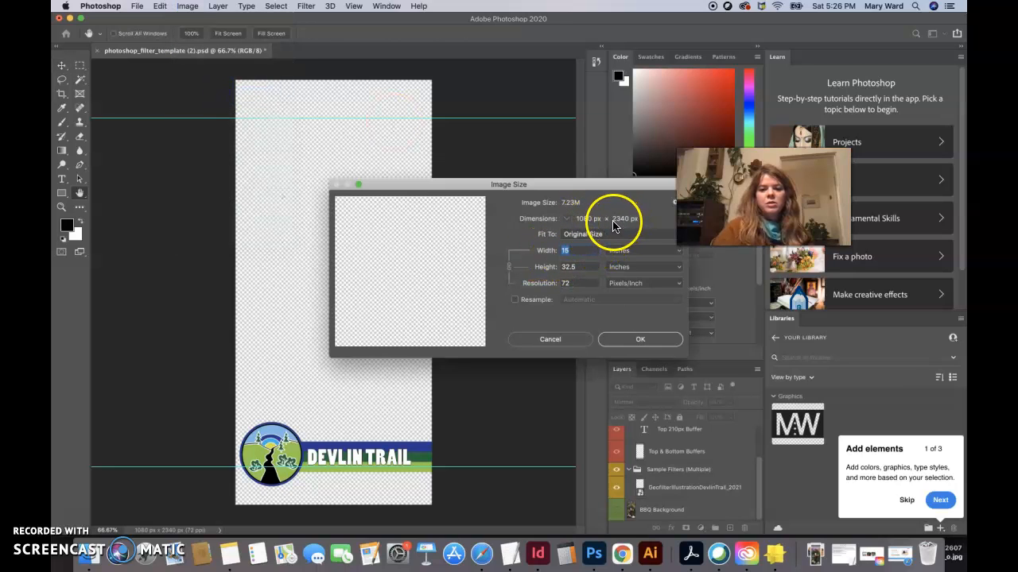
pyautogui.click(565, 339)
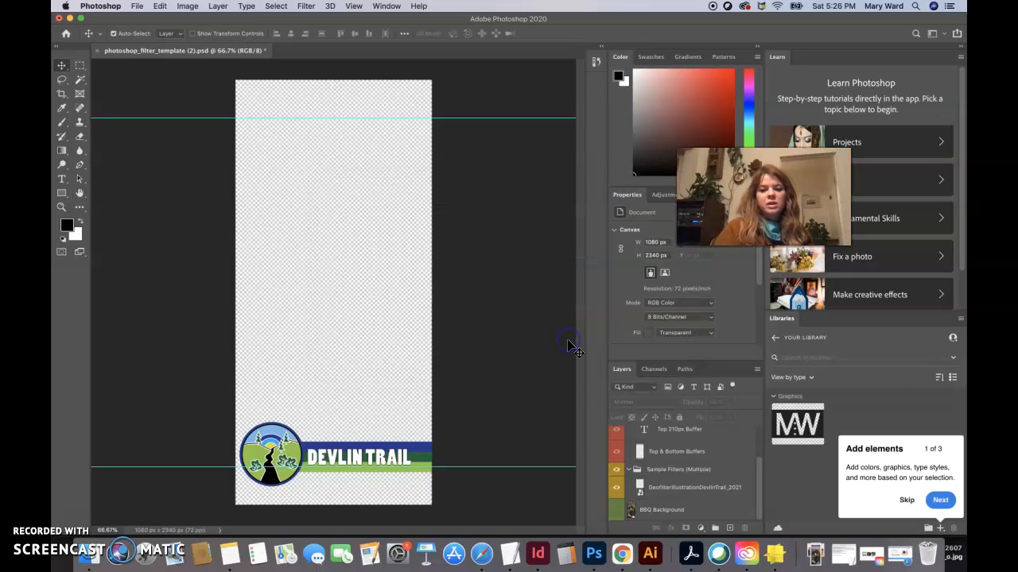
# Save a PNG copy as photoshop_filter_template (2).png in the Spring 2021 folder.
pyautogui.click(136, 6)
pyautogui.moveTo(170, 156)
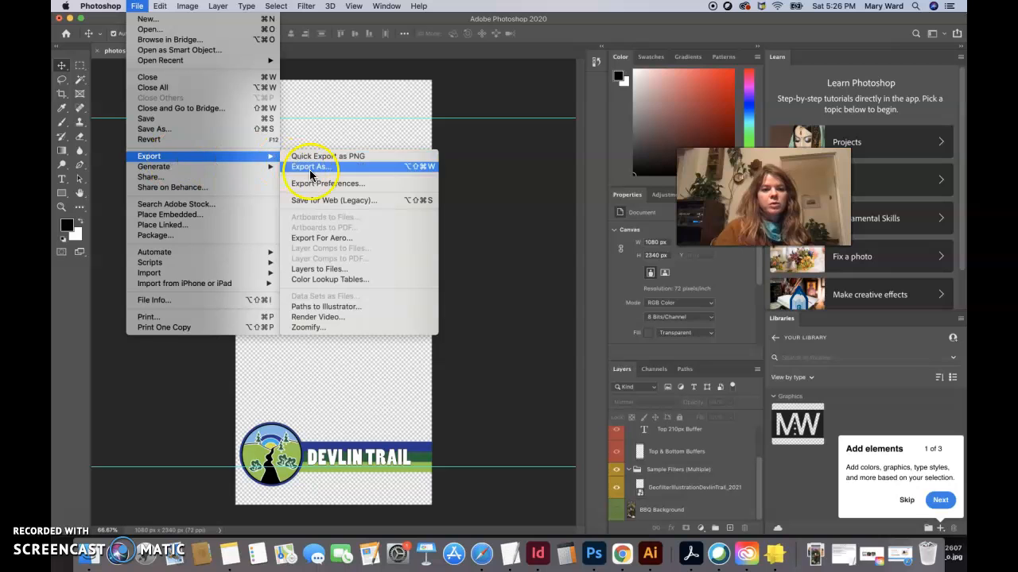
pyautogui.click(200, 131)
pyautogui.click(566, 340)
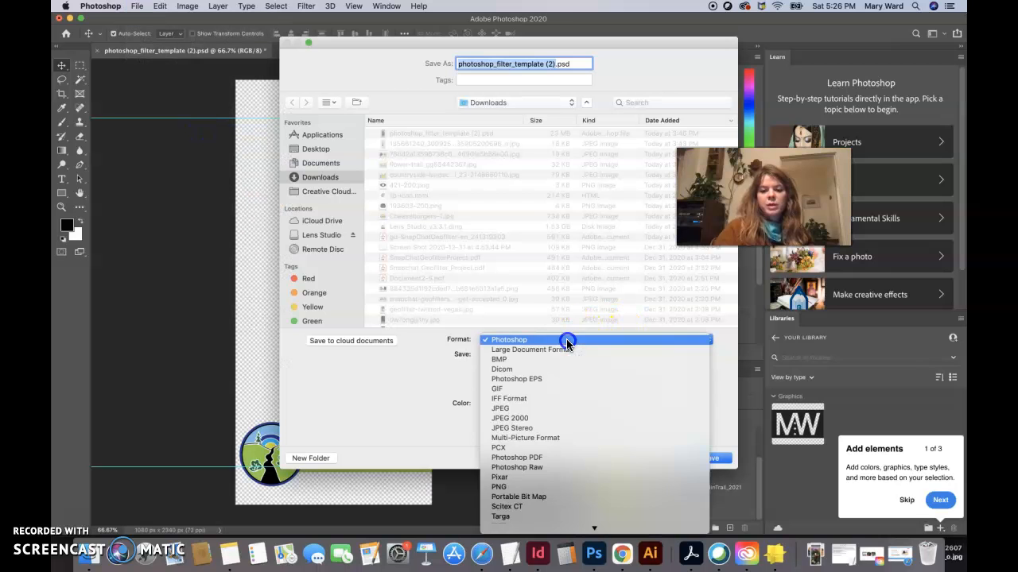
pyautogui.click(562, 487)
pyautogui.click(504, 103)
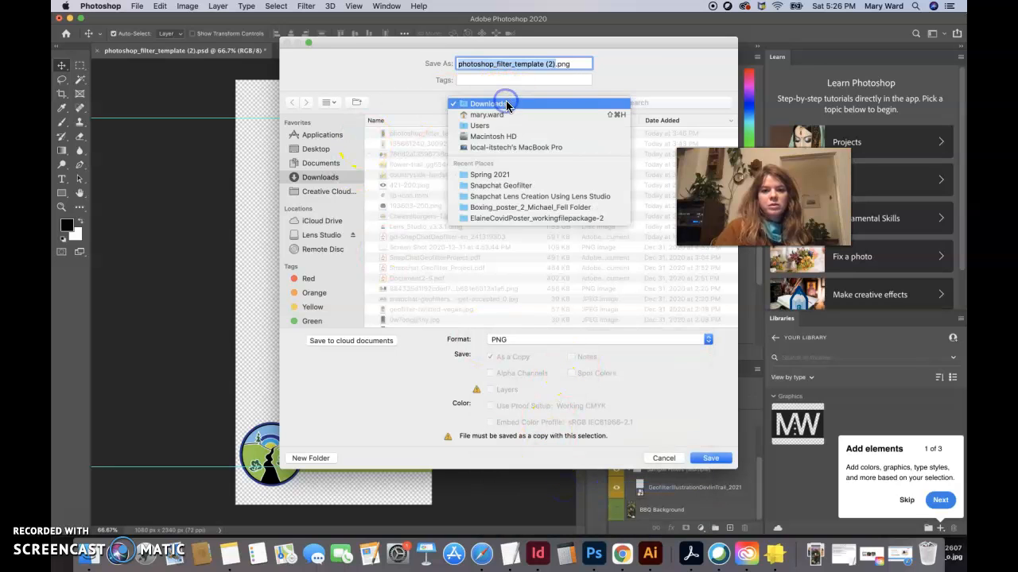
pyautogui.click(517, 175)
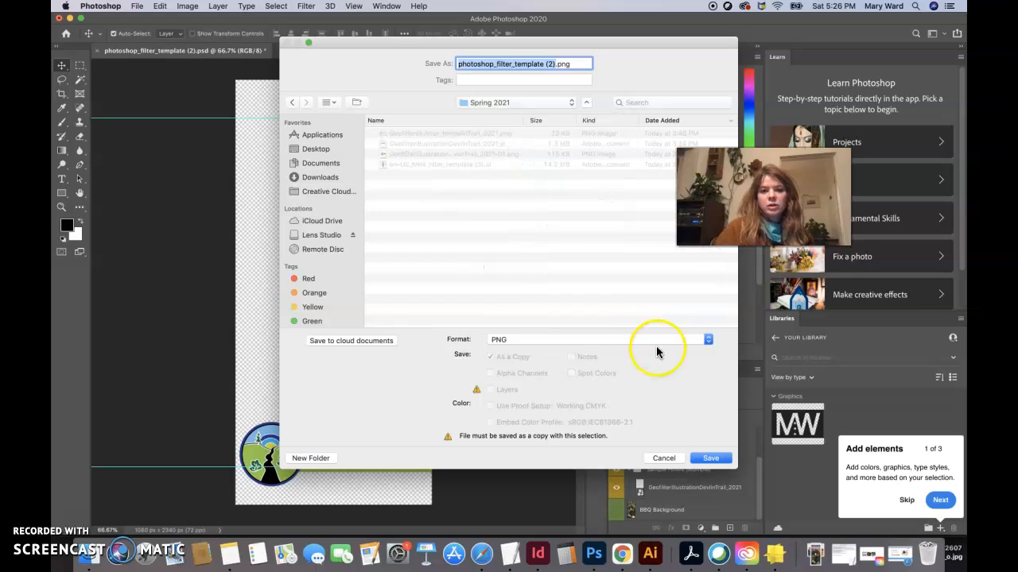
pyautogui.click(708, 460)
pyautogui.click(576, 251)
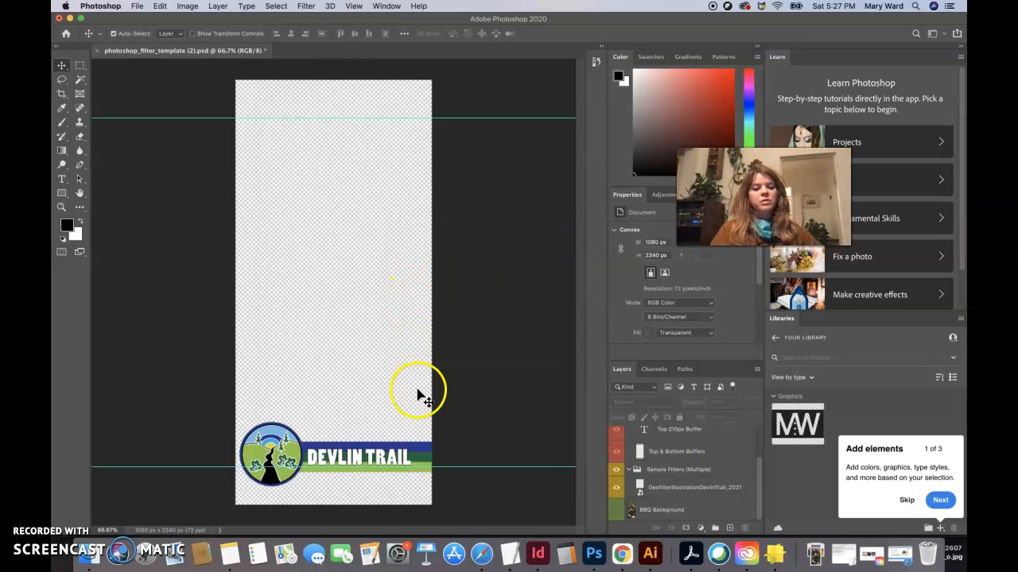
# Switch to Finder, browse to the Spring 2021 folder inside Snapchat Geofilter, and open GeofilterIllustrationDevlinTrail_2021.png in Preview.
pyautogui.click(87, 551)
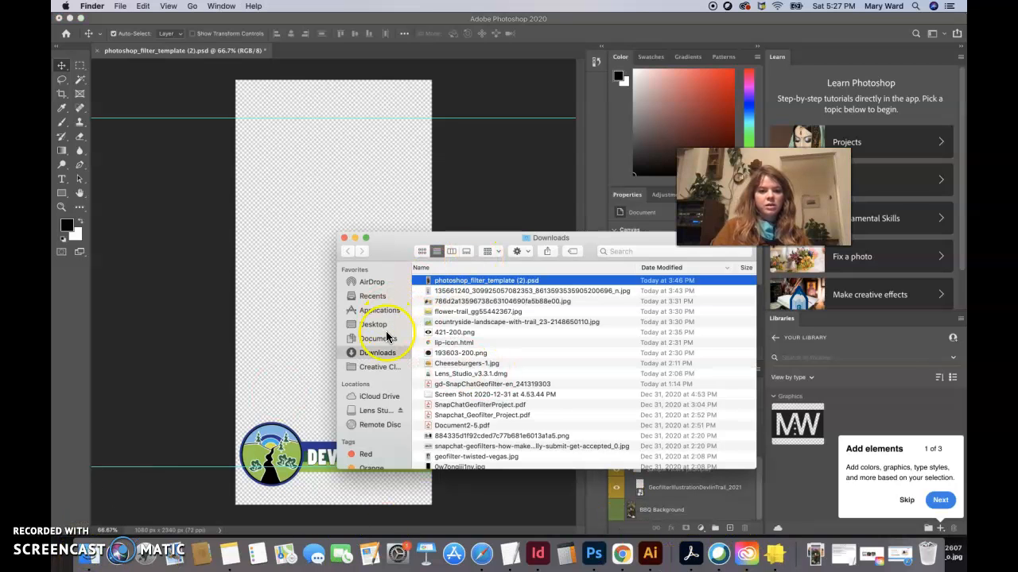
pyautogui.click(378, 339)
pyautogui.doubleClick(475, 281)
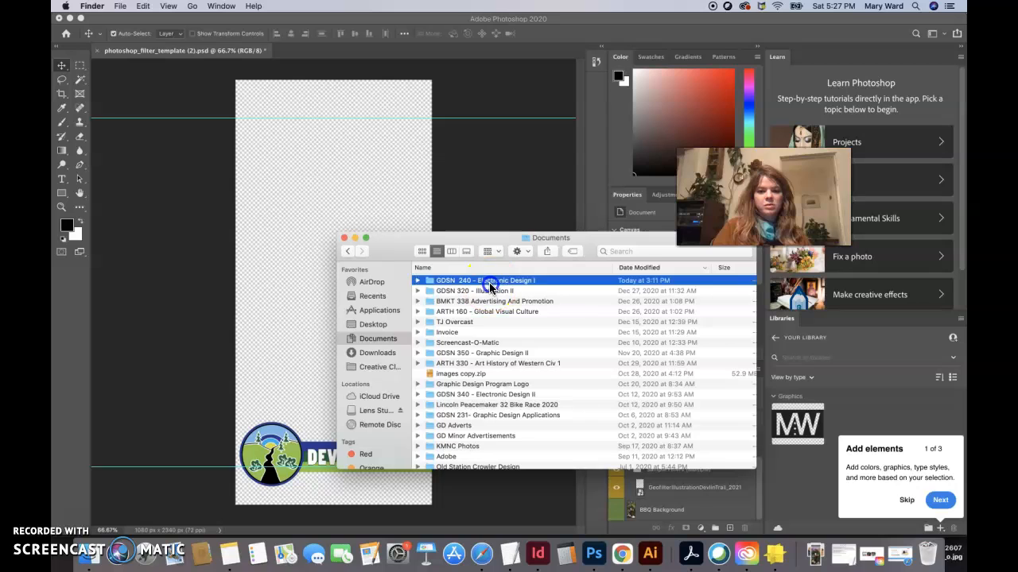
pyautogui.doubleClick(457, 385)
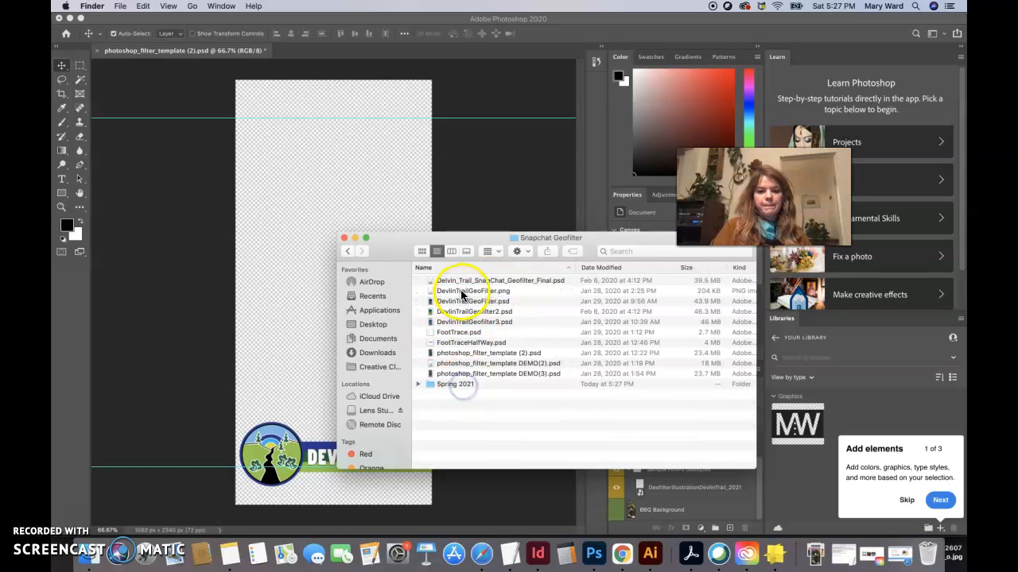
pyautogui.doubleClick(455, 385)
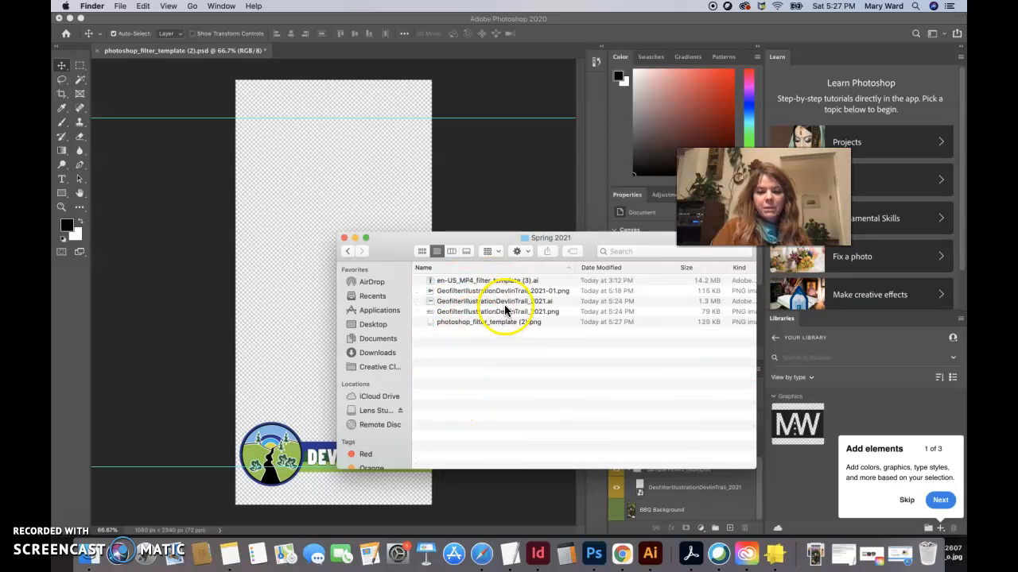
pyautogui.click(534, 293)
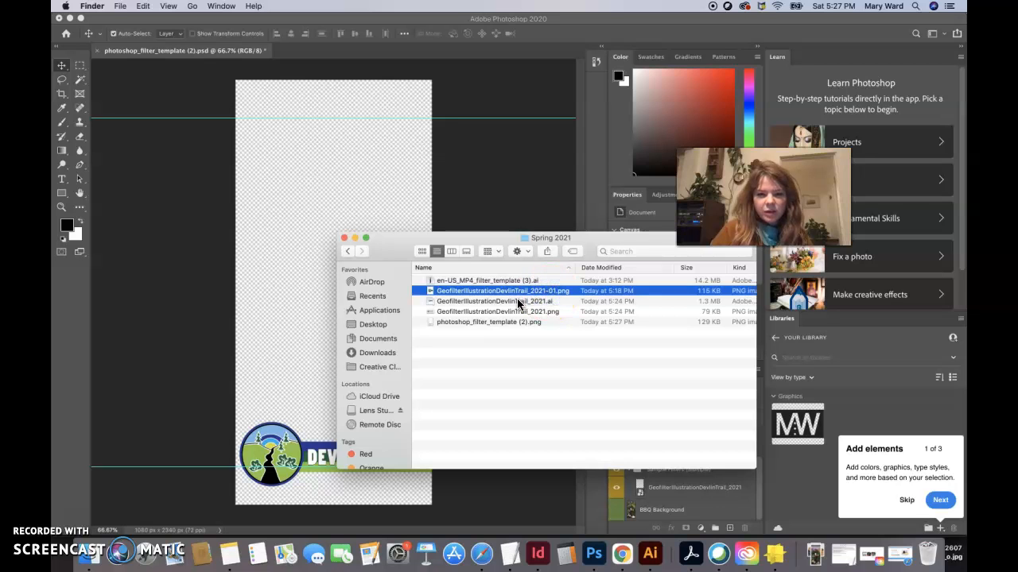
pyautogui.doubleClick(506, 316)
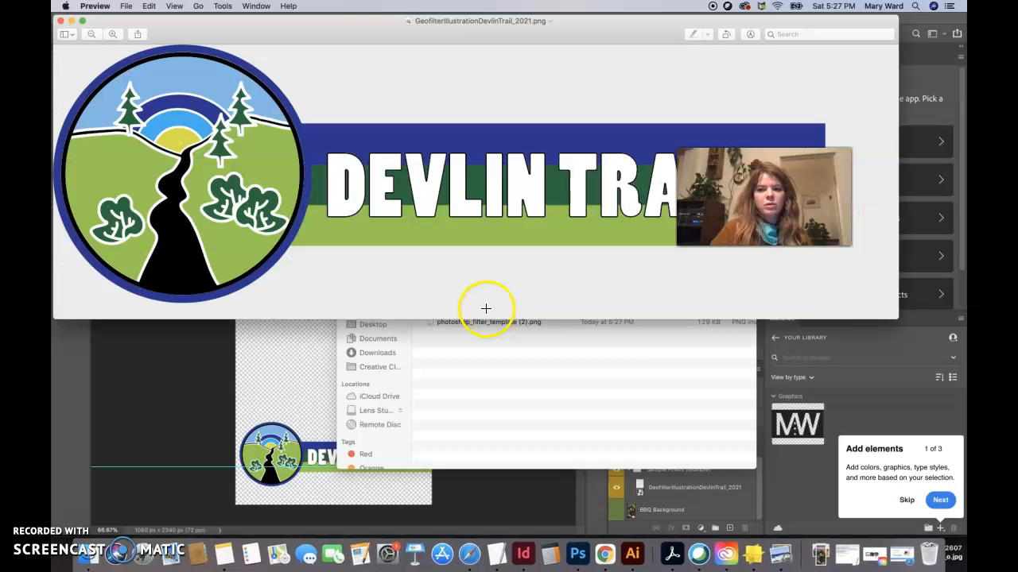
# Close the open image preview, view GeofilterIllustrationDevlinTrail_2021-01.png in Preview, and close it.
pyautogui.click(61, 24)
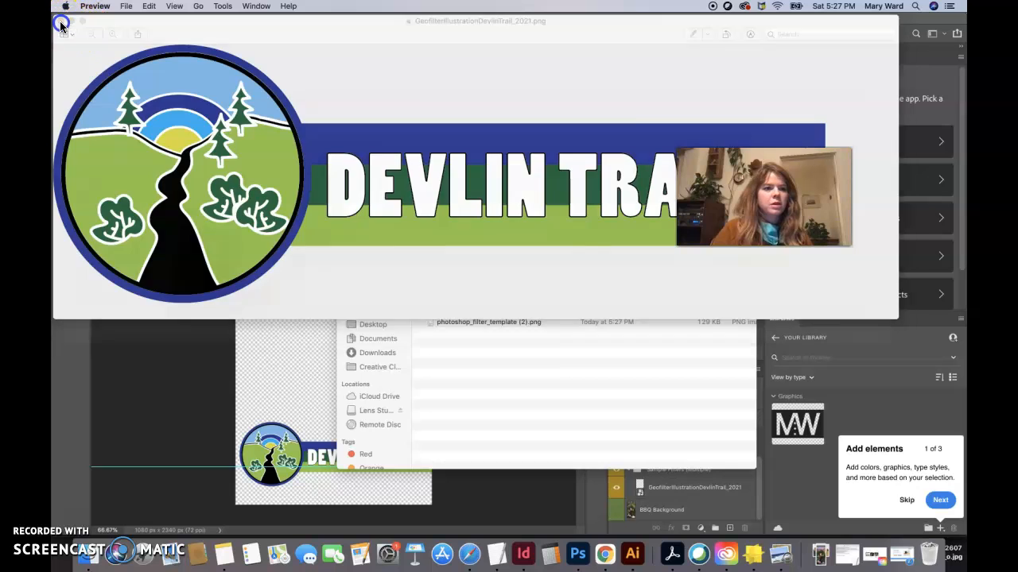
pyautogui.doubleClick(469, 292)
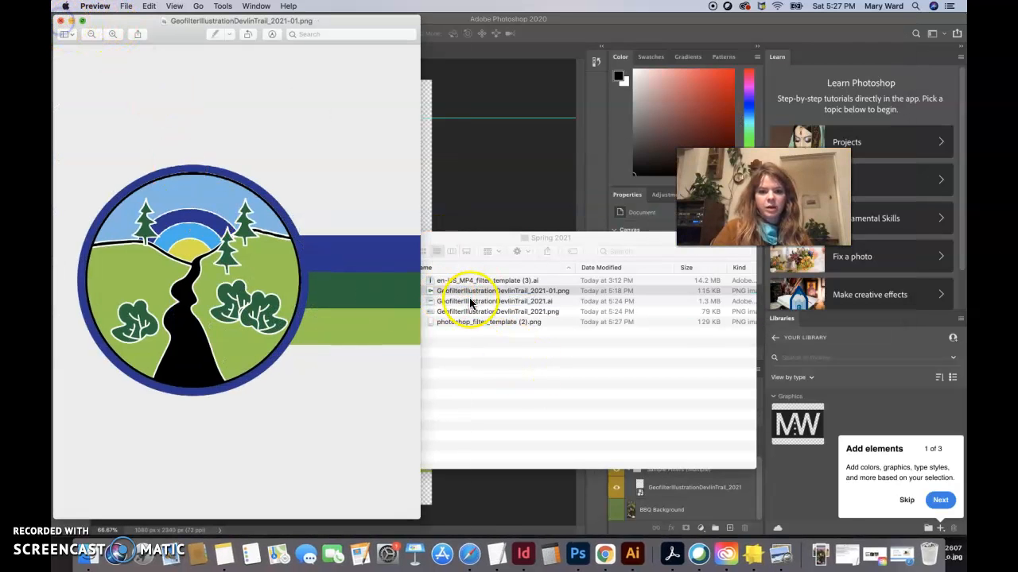
pyautogui.press('super+w')
# Open GeofilterIllustrationDevlinTrail_2021.ai in Illustrator to view it, then close the document and minimize the Illustrator window.
pyautogui.doubleClick(443, 302)
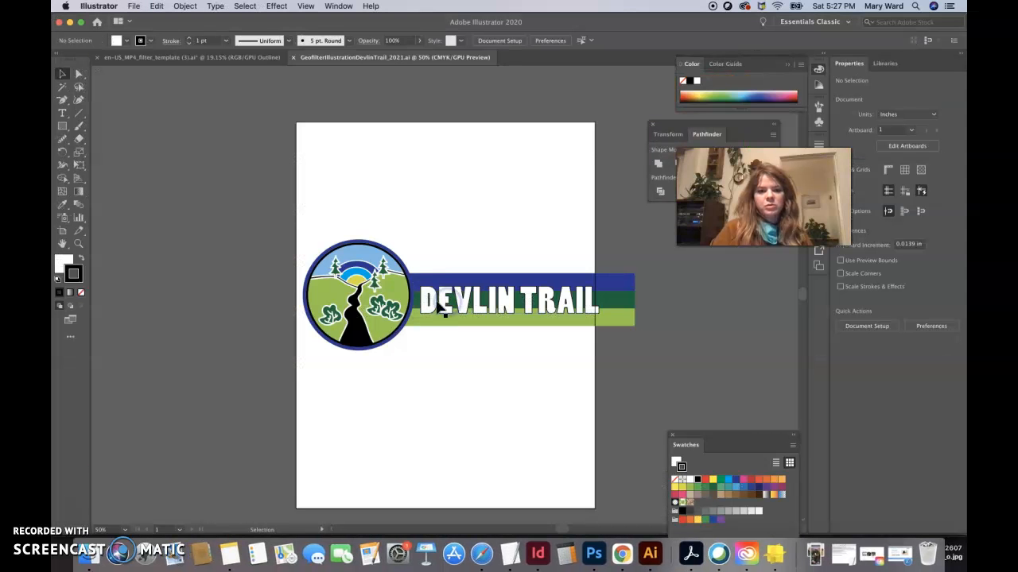
pyautogui.click(295, 57)
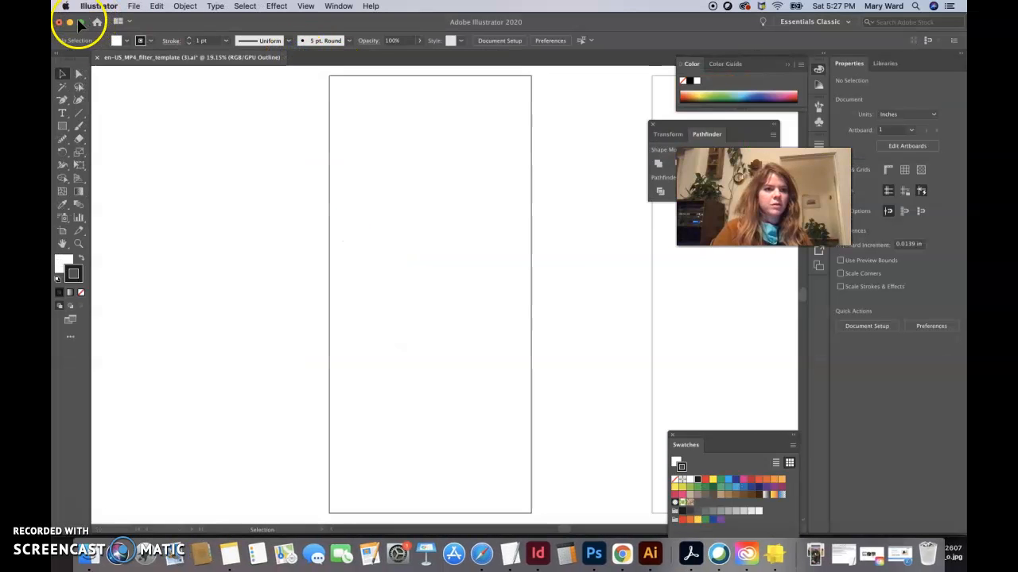
pyautogui.click(69, 21)
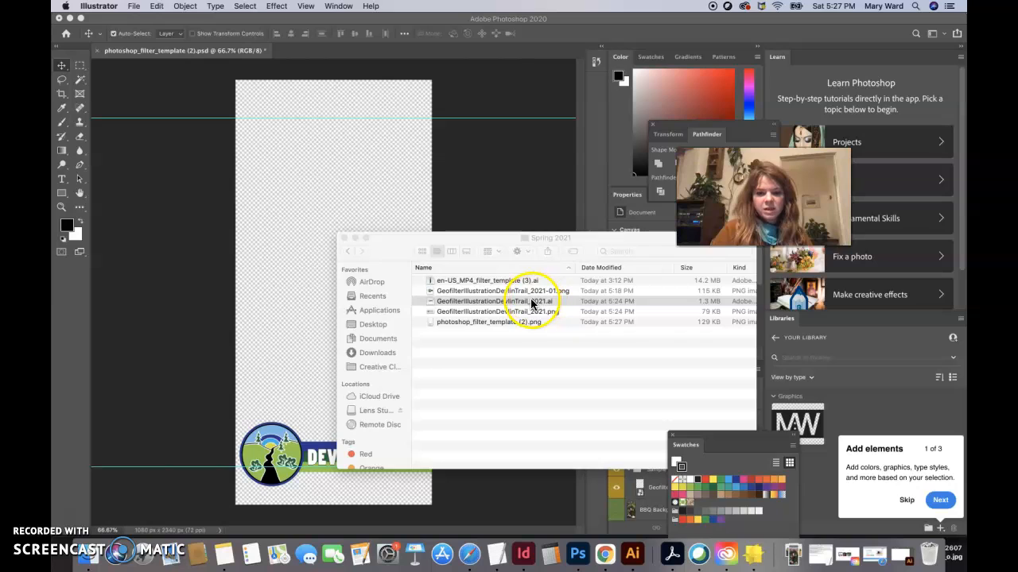
# View GeofilterIllustrationDevlinTrail_2021.png from the Spring 2021 folder in Preview again and close it.
pyautogui.click(536, 302)
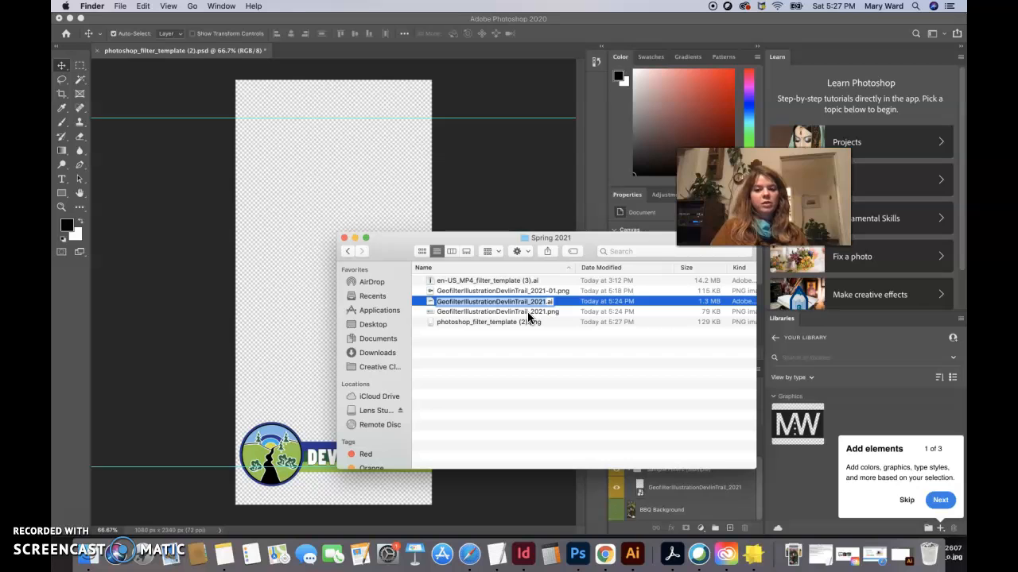
pyautogui.click(526, 315)
pyautogui.click(882, 100)
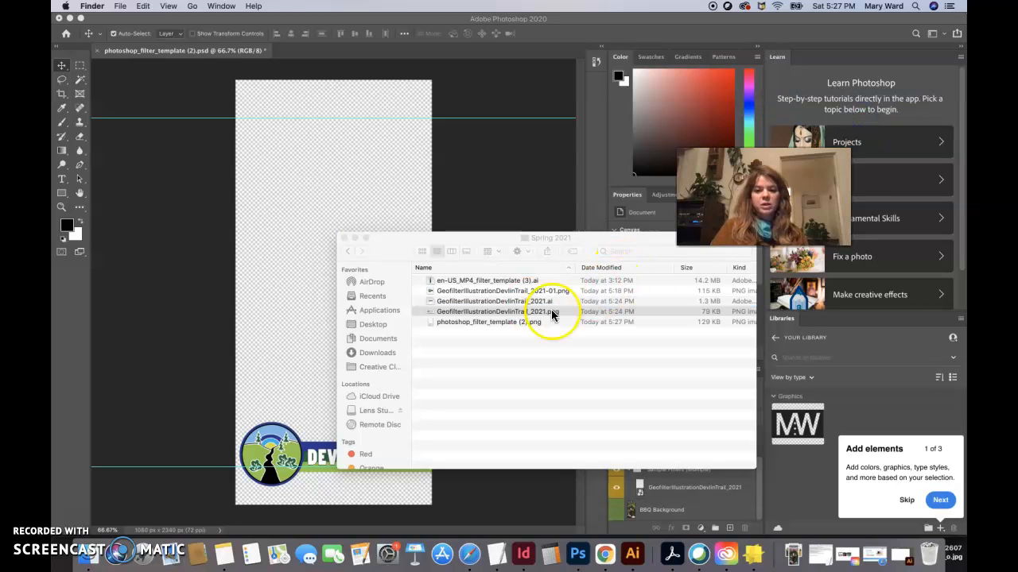
pyautogui.doubleClick(521, 317)
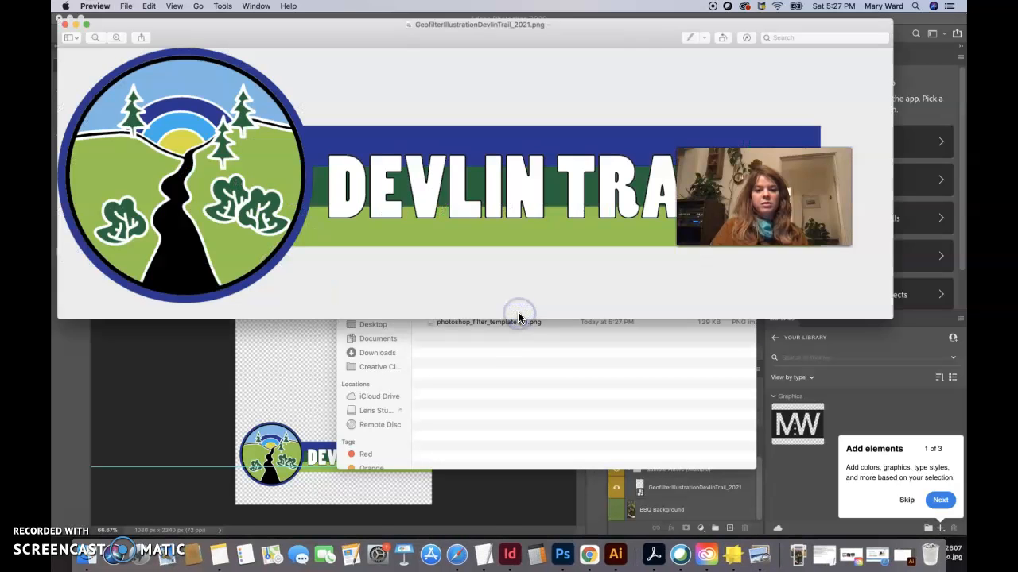
pyautogui.click(61, 22)
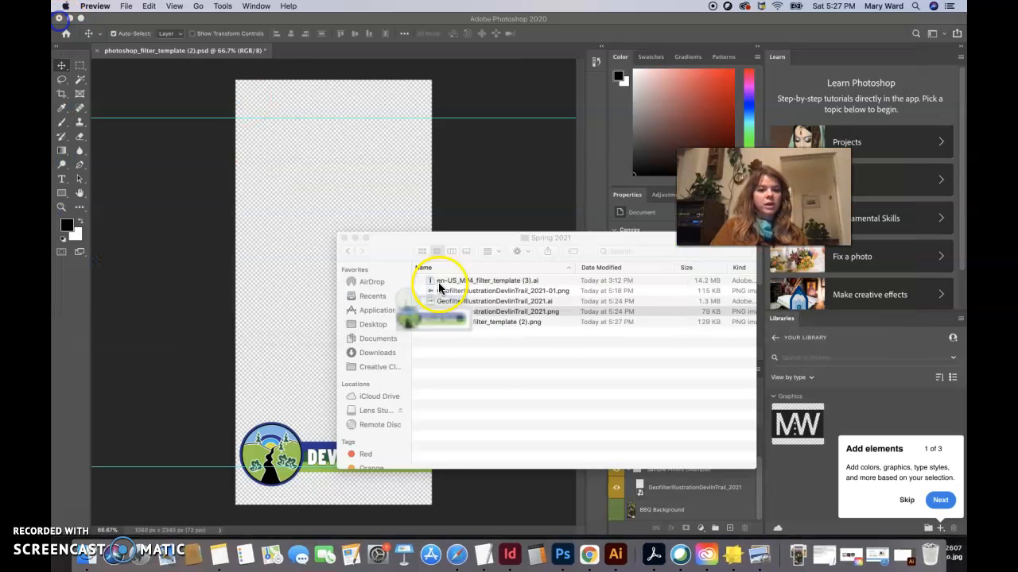
# Inspect the exported photoshop_filter_template (2).png in Preview and close it.
pyautogui.click(492, 323)
pyautogui.doubleClick(490, 323)
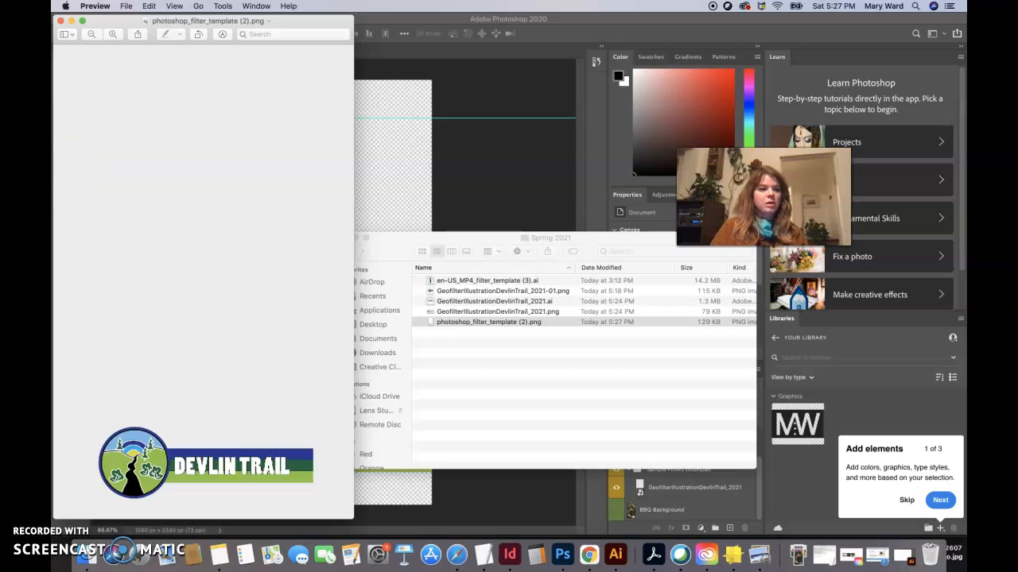
pyautogui.click(60, 20)
# Close the Spring 2021 Finder window and switch back to the geofilter template in Photoshop.
pyautogui.click(386, 246)
pyautogui.click(345, 238)
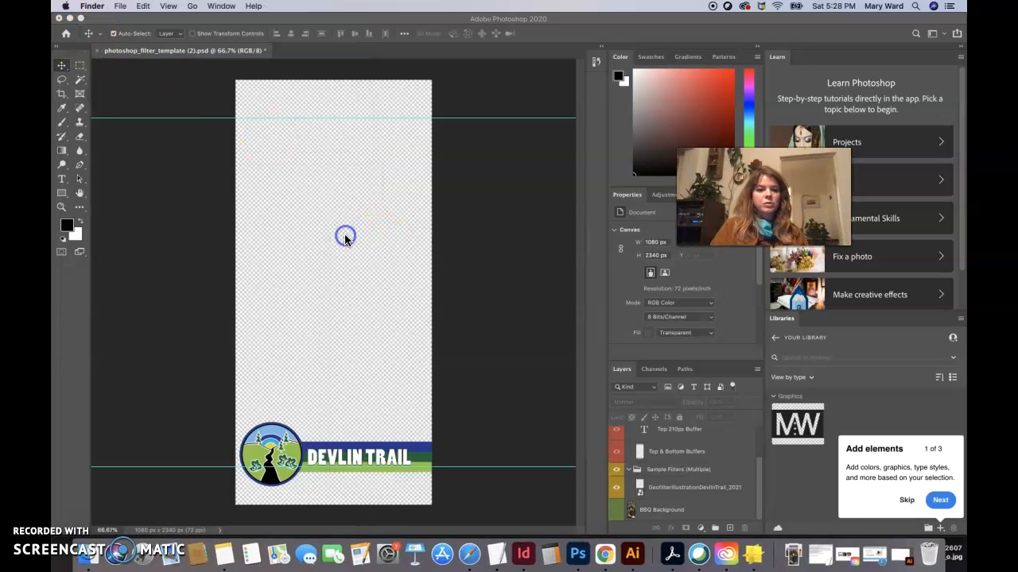
pyautogui.click(480, 329)
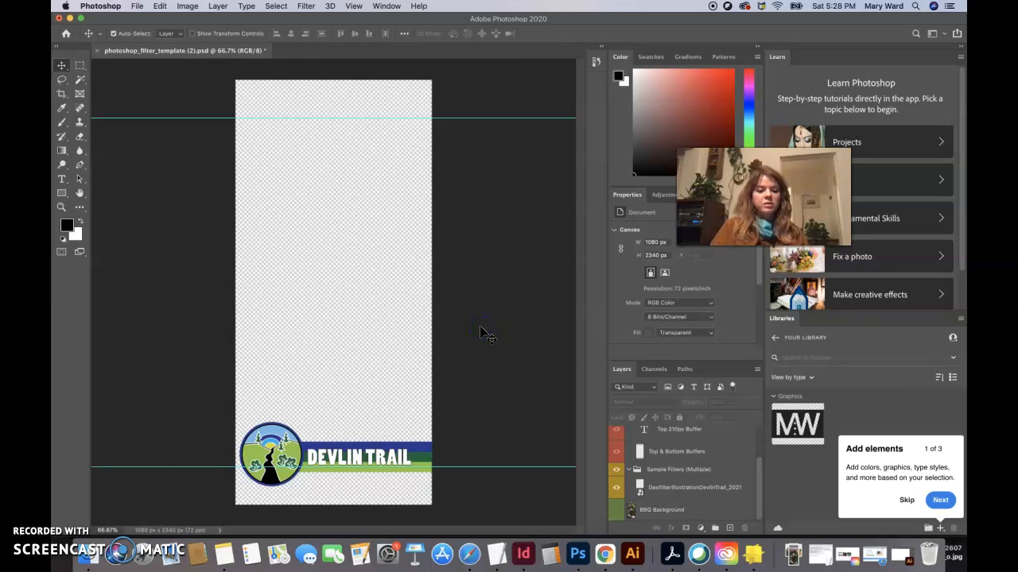